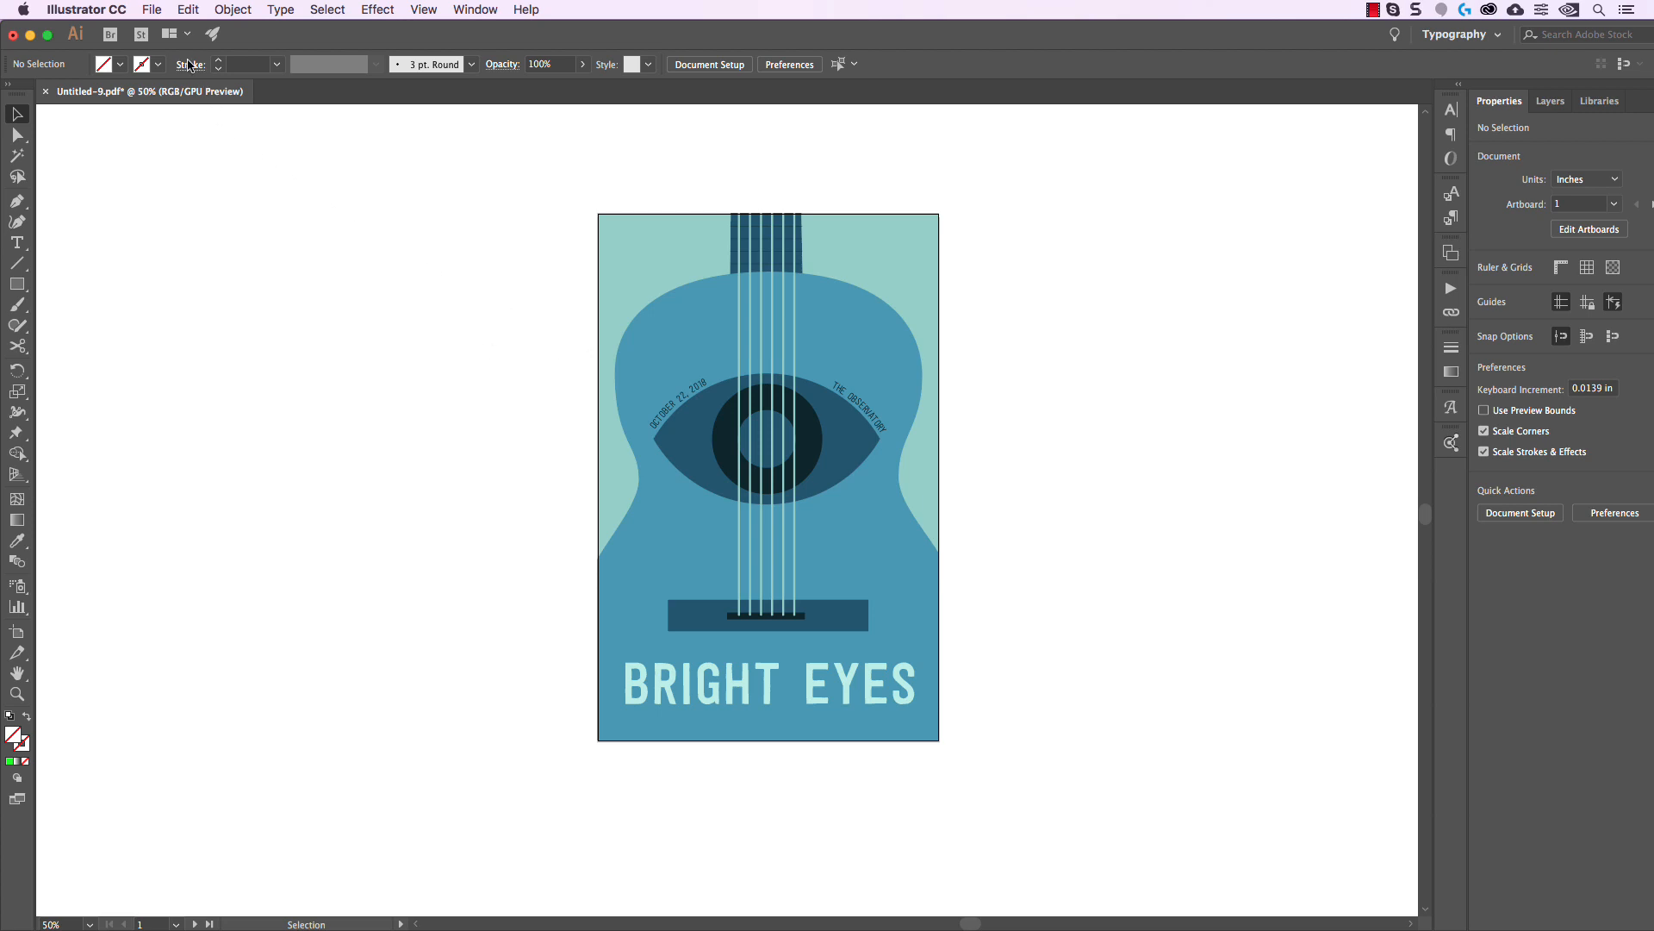
Try the CMYK document color mode on the poster and undo the conversion back to RGB.
{"action": "left_click", "coordinate": [153, 11]}
{"action": "mouse_move", "coordinate": [282, 398]}
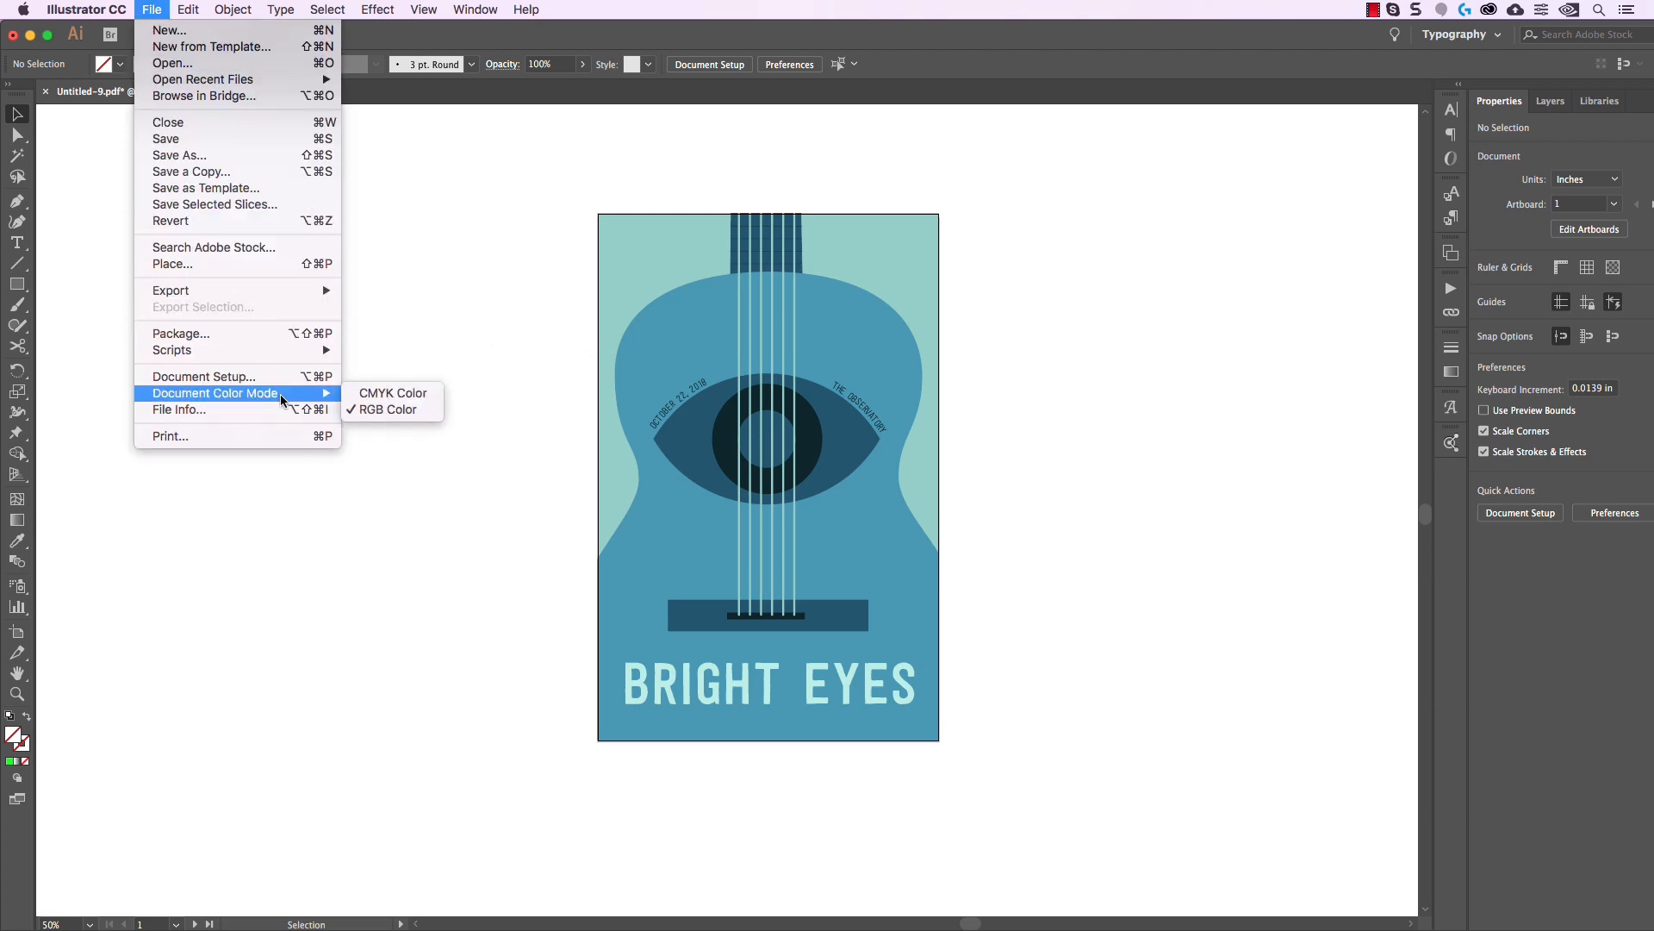
{"action": "left_click", "coordinate": [392, 397]}
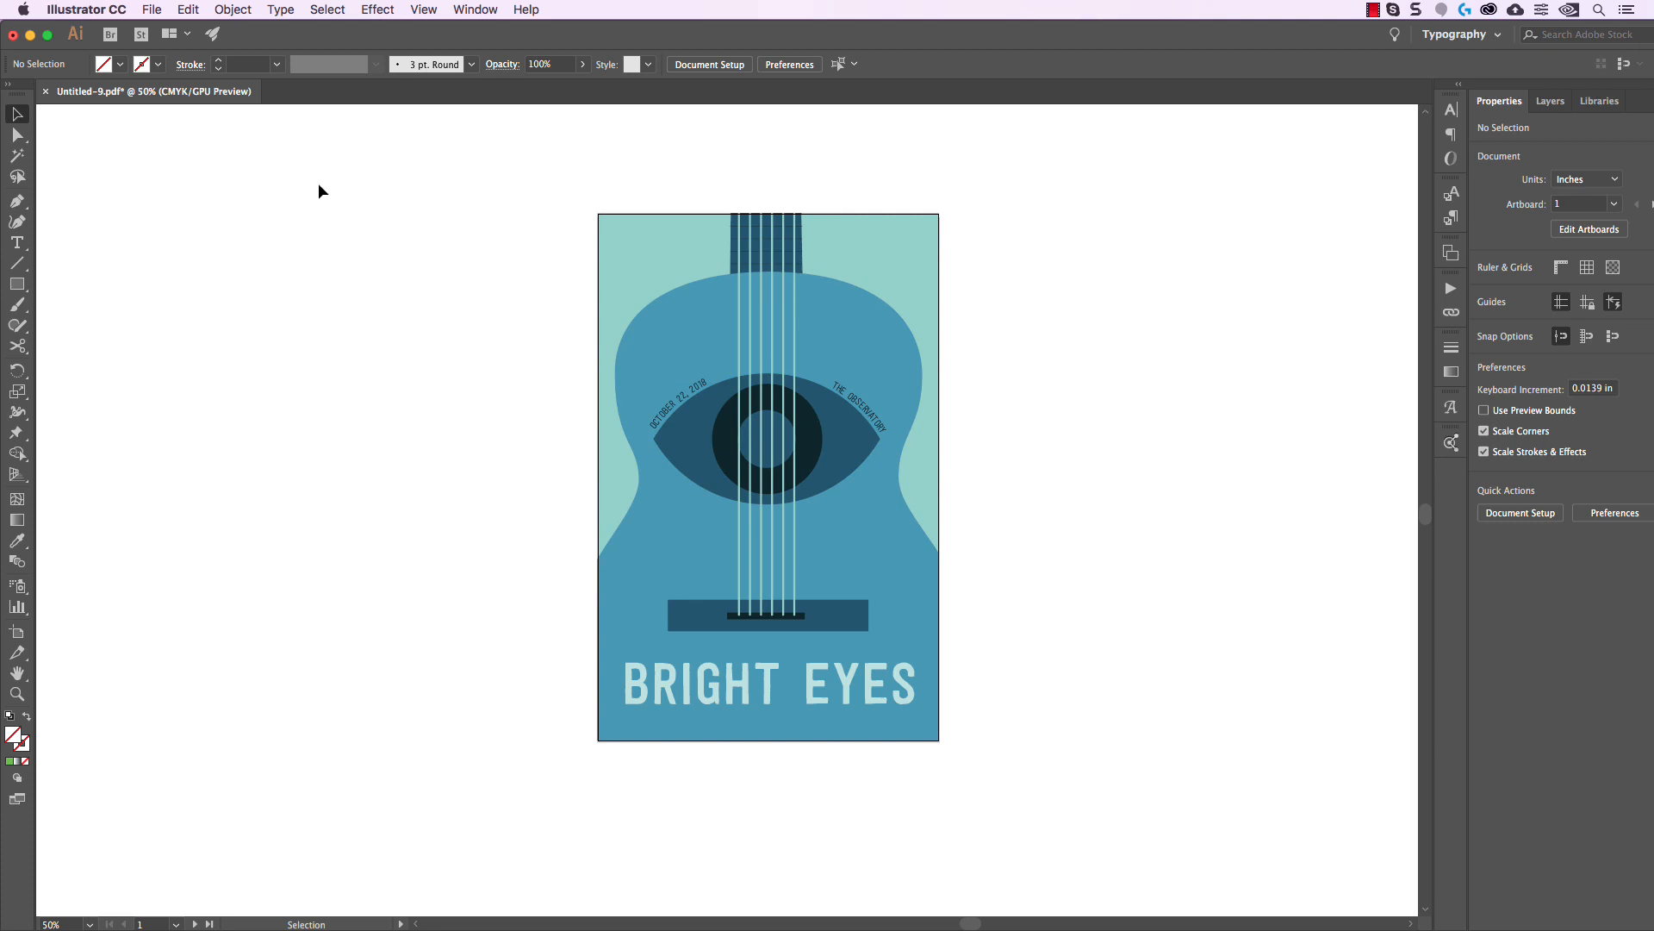
{"action": "key", "text": "super+z"}
Draw a square about 2.33 in wide on the empty canvas left of the poster and fill it with bright RGB green.
{"action": "key", "text": "m"}
{"action": "left_click_drag", "start_coordinate": [404, 272], "coordinate": [476, 335]}
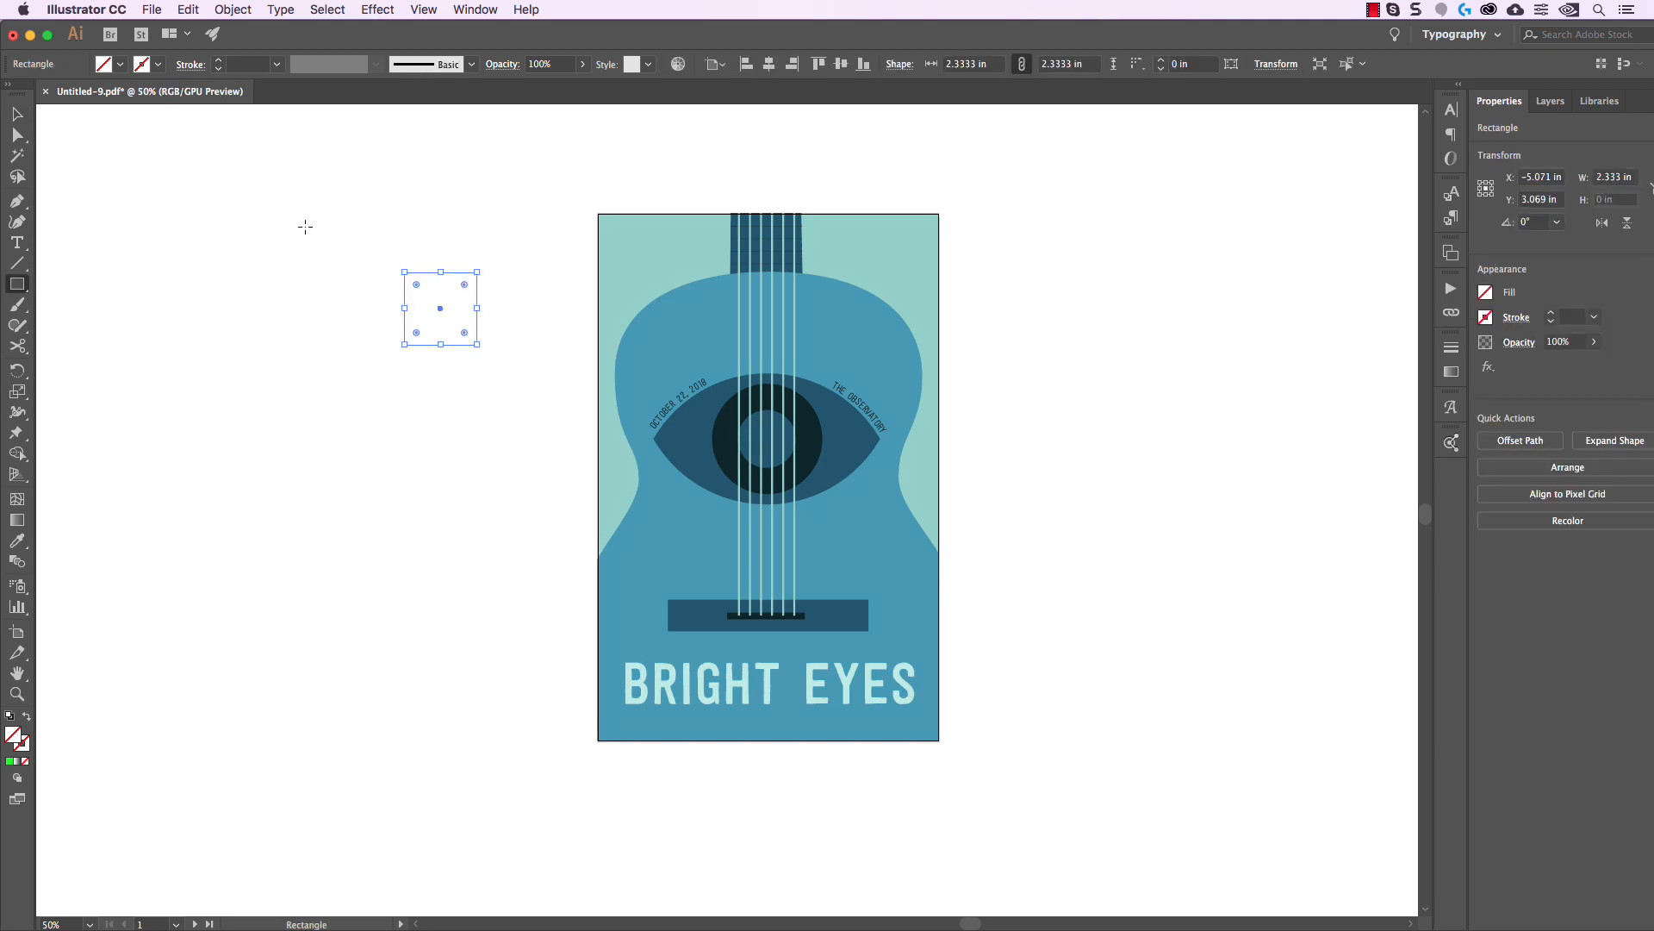
{"action": "left_click", "coordinate": [120, 63]}
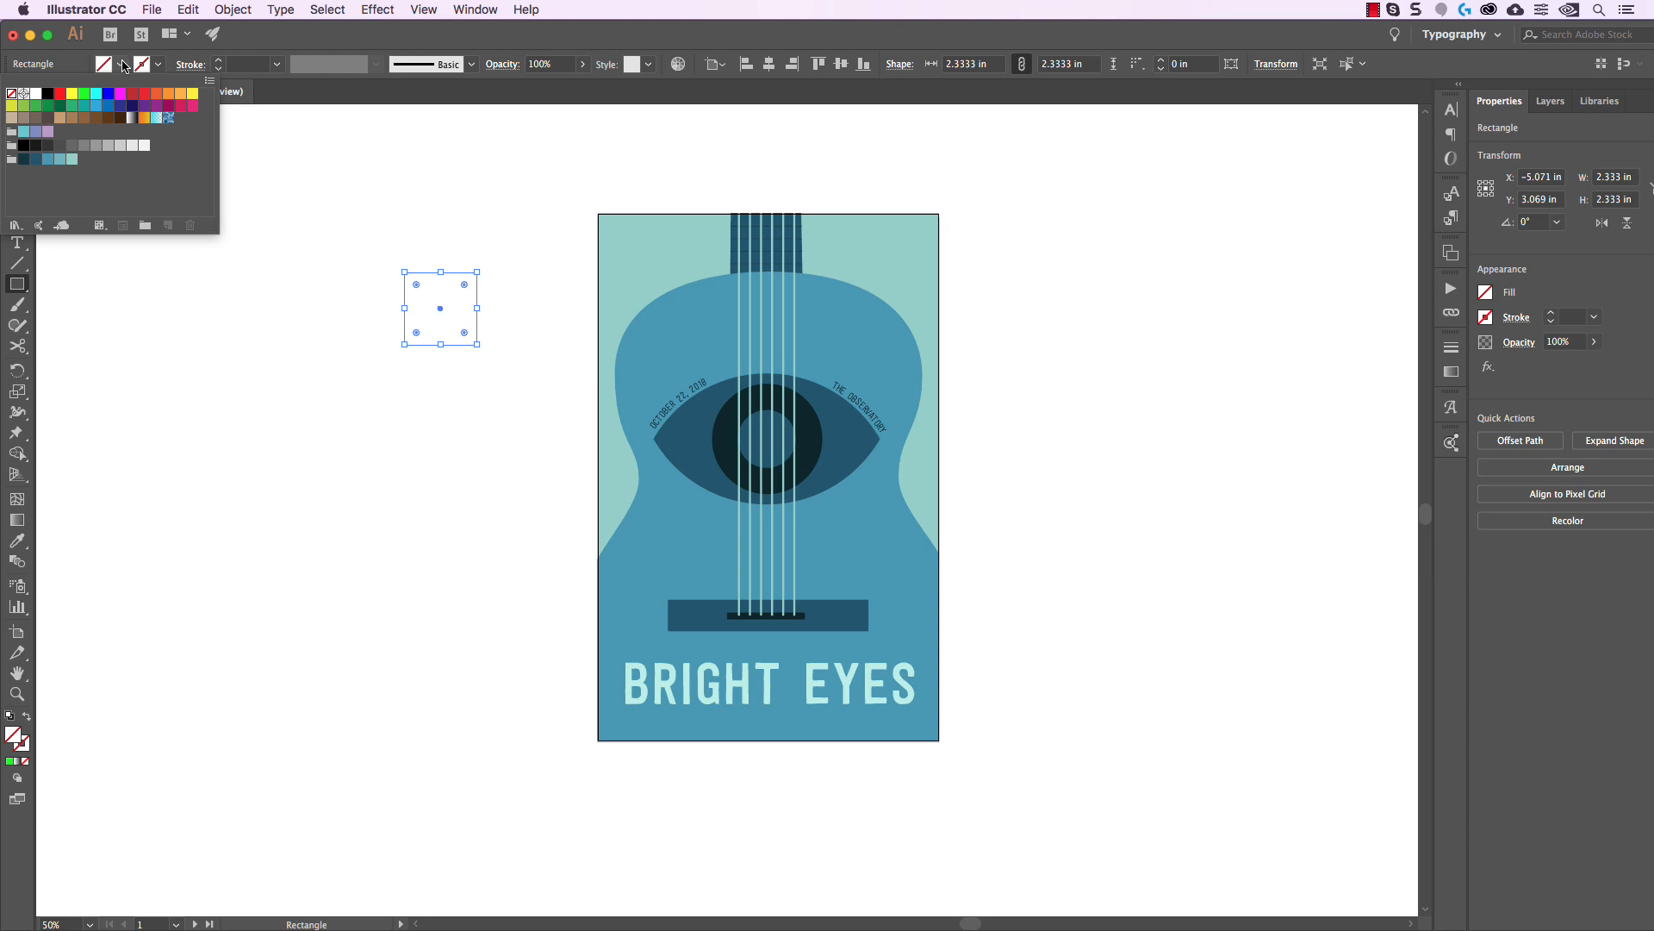
{"action": "left_click", "coordinate": [84, 101]}
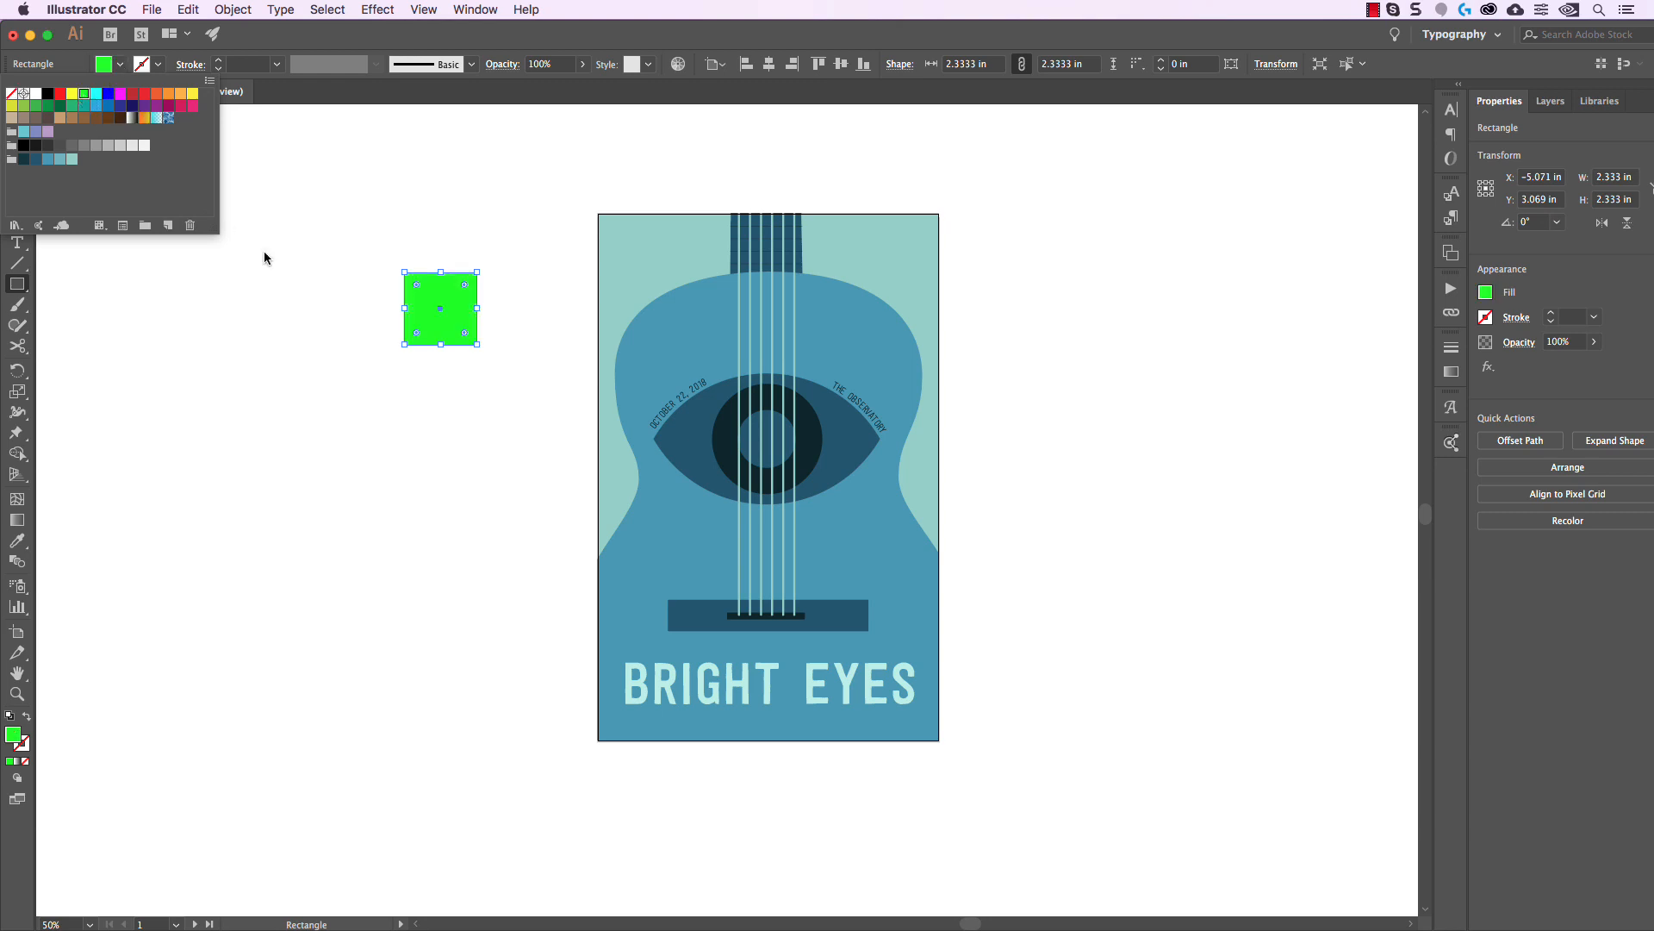
{"action": "key", "text": "Escape"}
{"action": "left_click", "coordinate": [17, 114]}
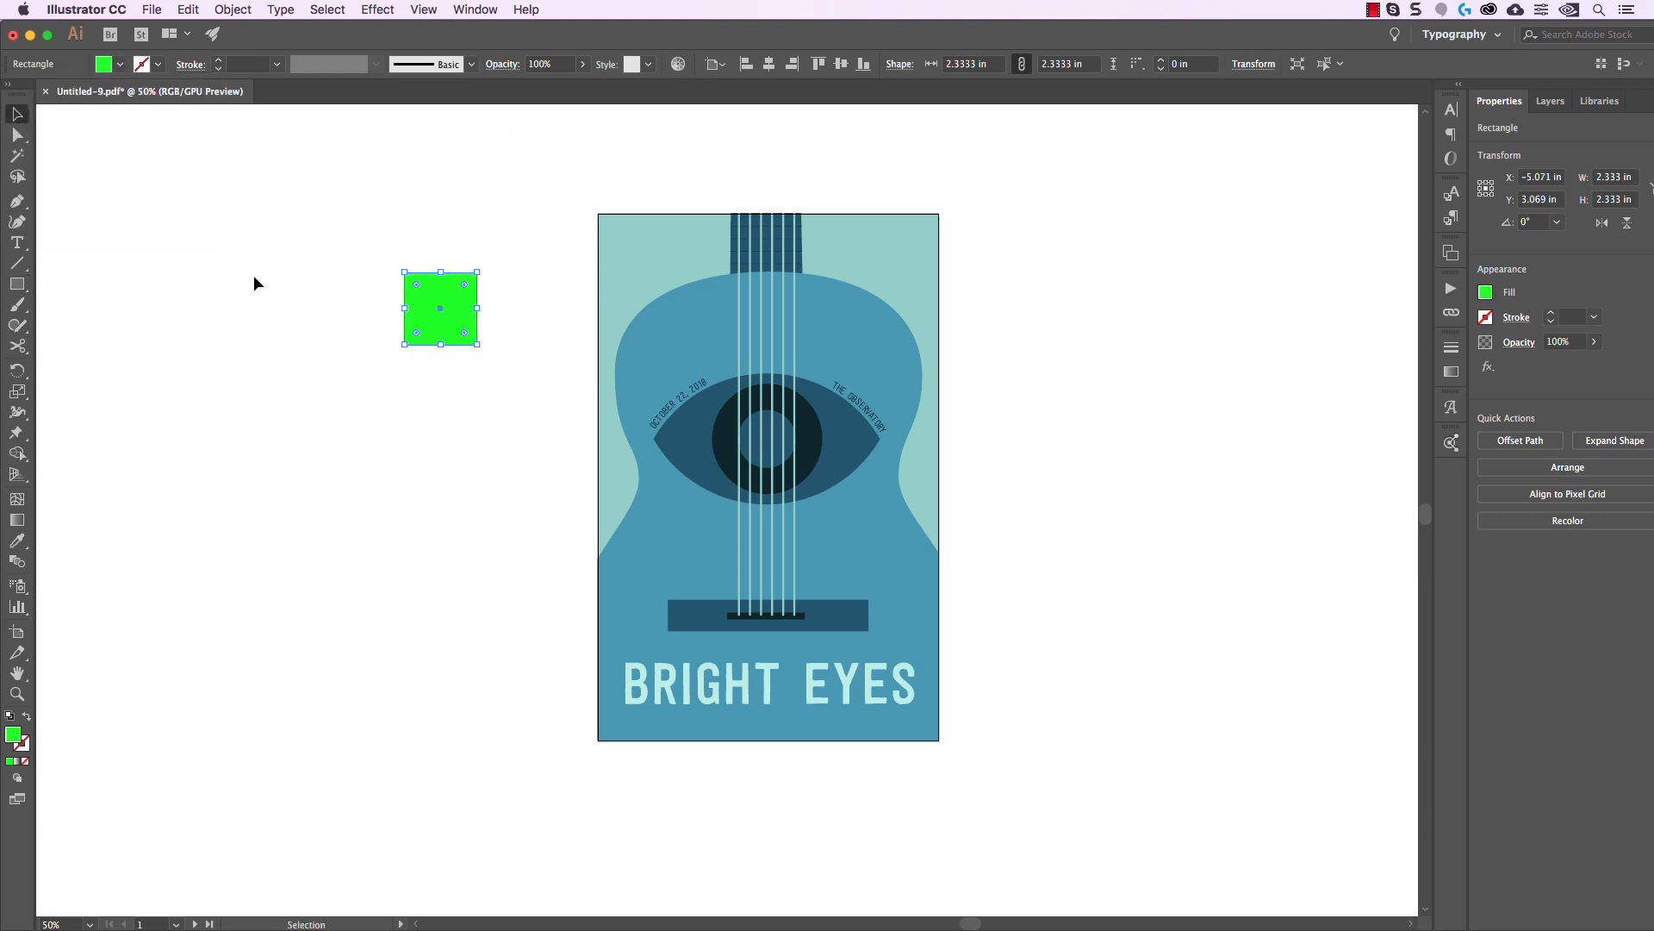
{"action": "left_click", "coordinate": [267, 276]}
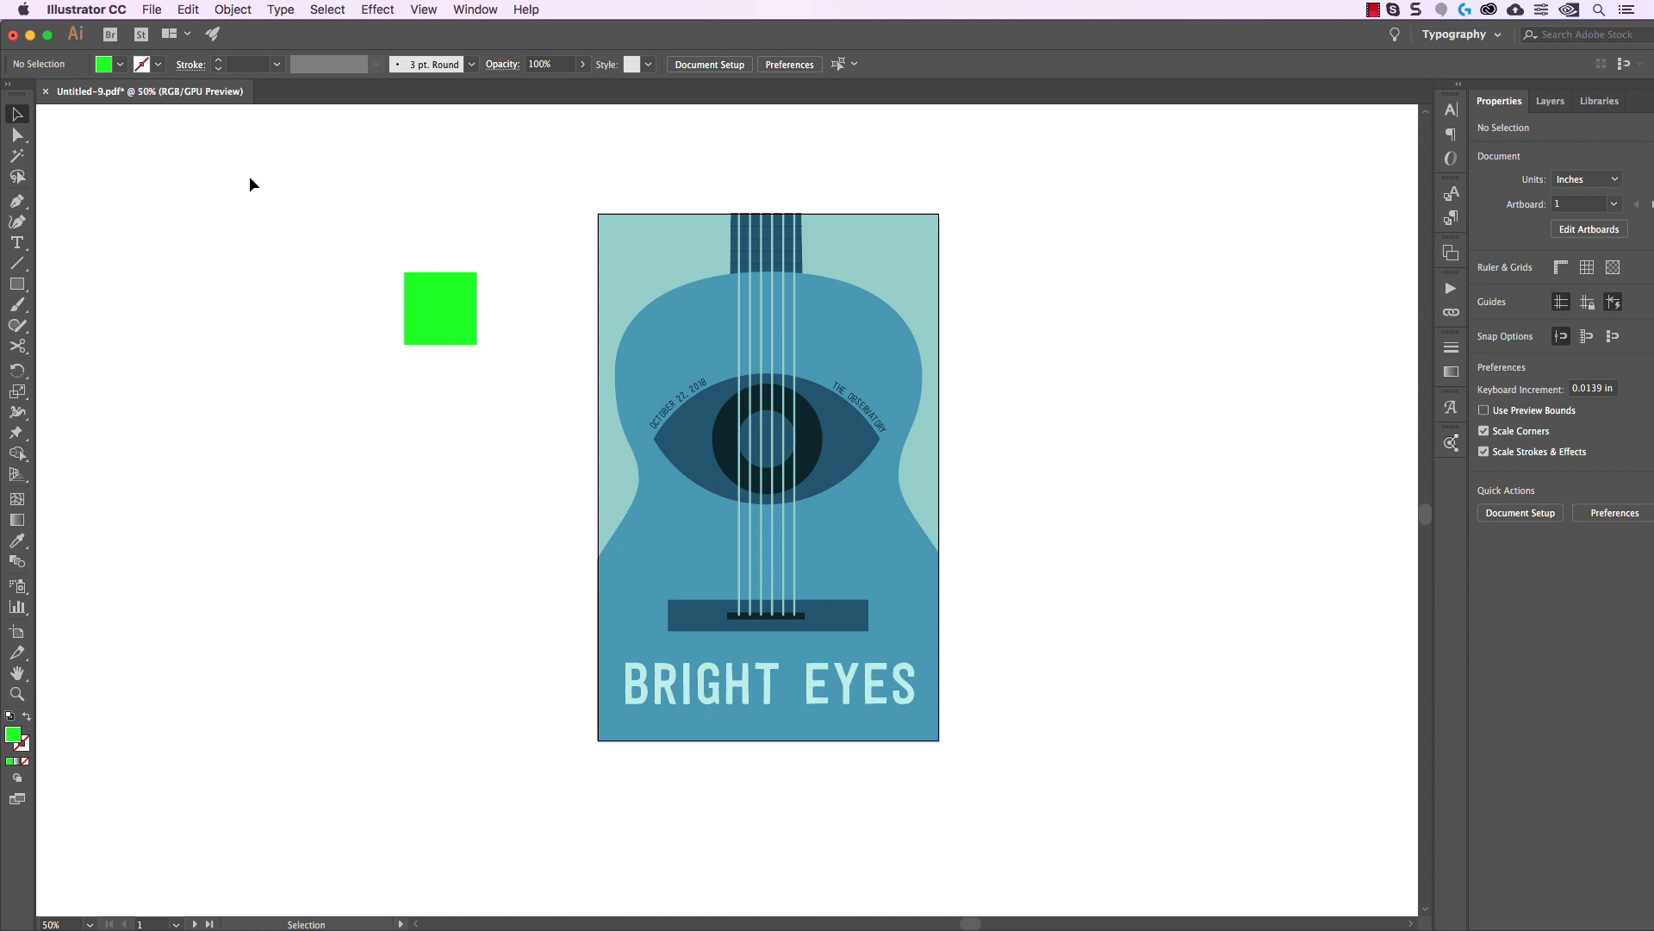
Convert the document color mode to CMYK and delete the green test square beside the poster.
{"action": "left_click", "coordinate": [155, 10]}
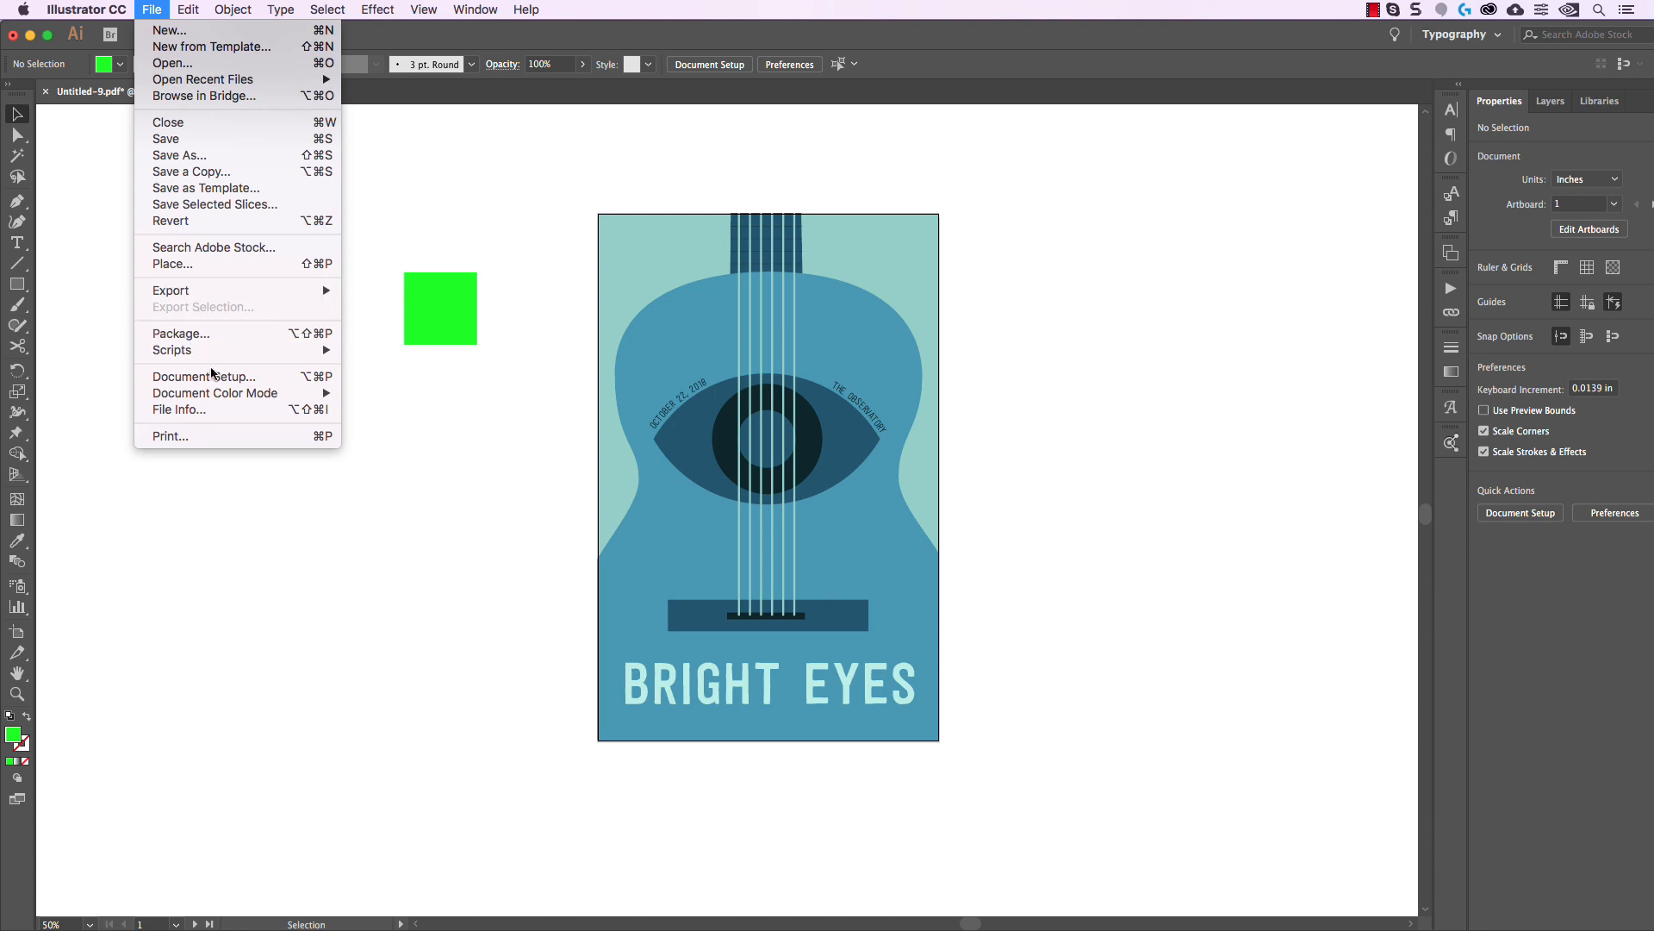
{"action": "mouse_move", "coordinate": [216, 394]}
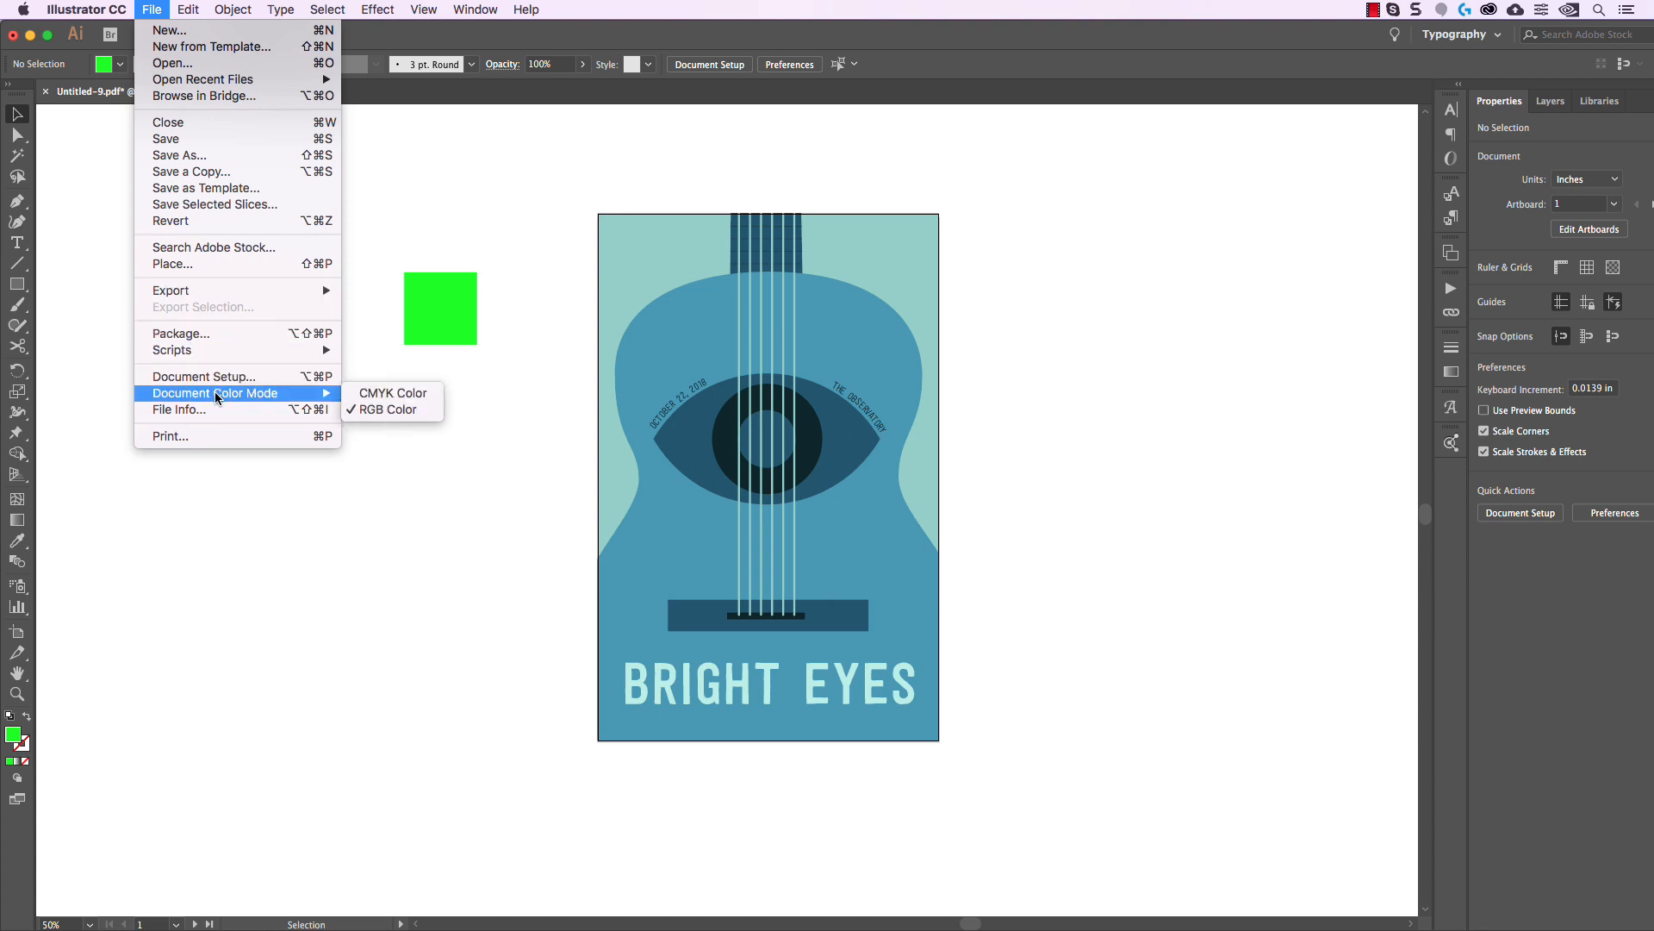
{"action": "left_click", "coordinate": [371, 395]}
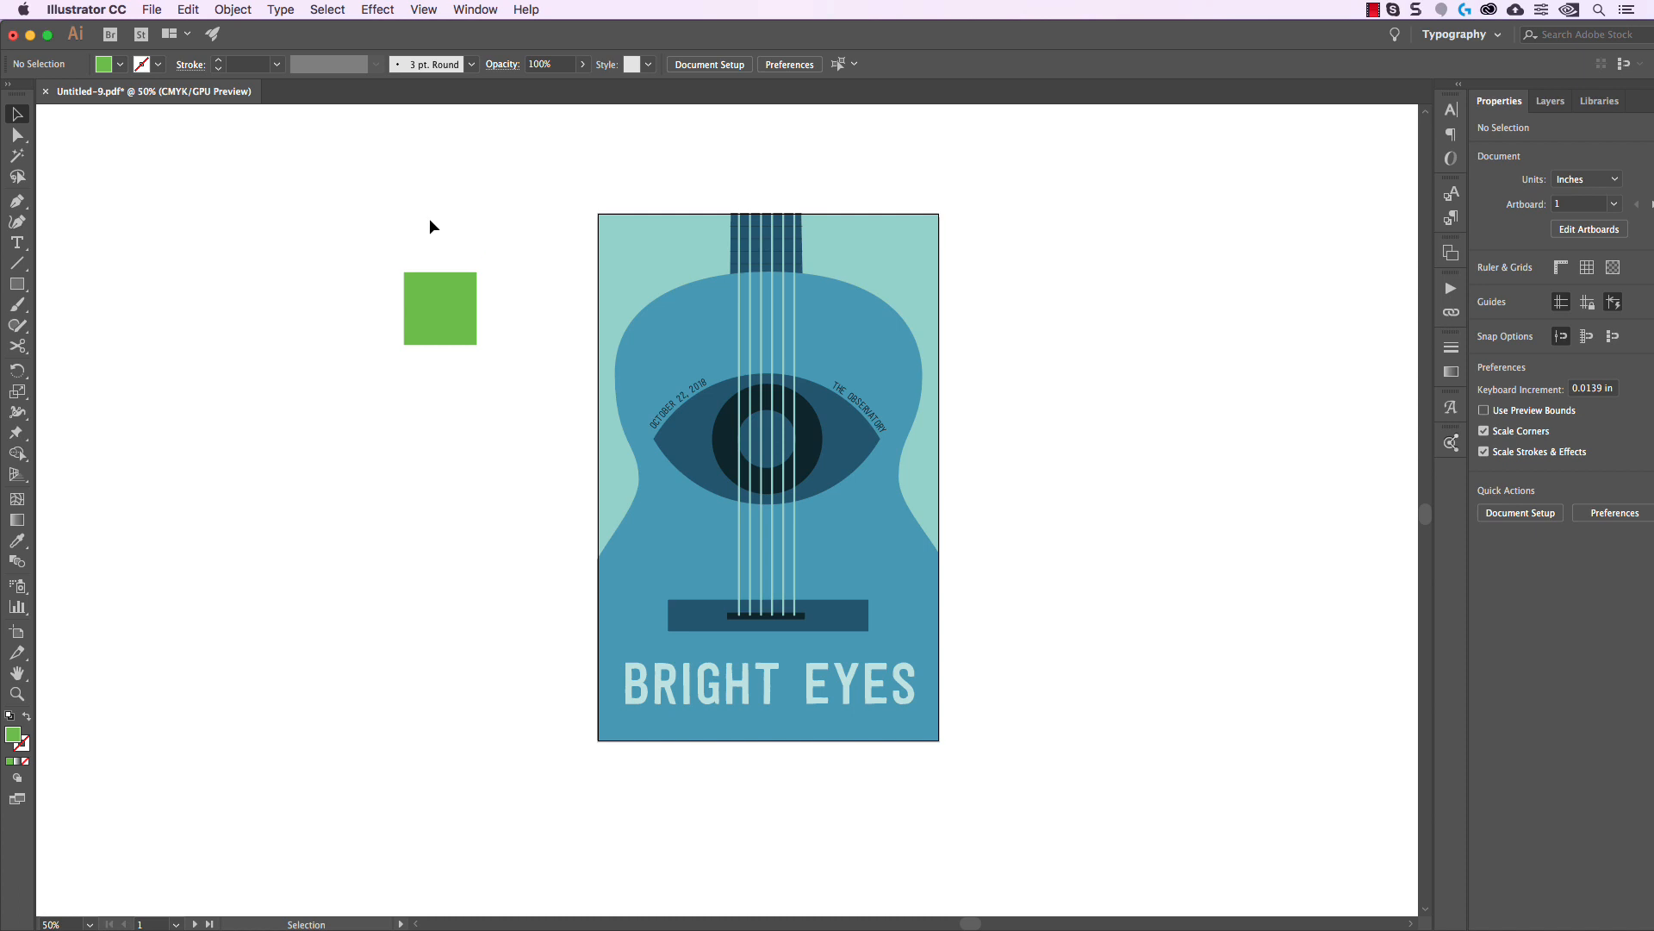
{"action": "left_click_drag", "start_coordinate": [429, 222], "coordinate": [509, 325]}
{"action": "key", "text": "Delete"}
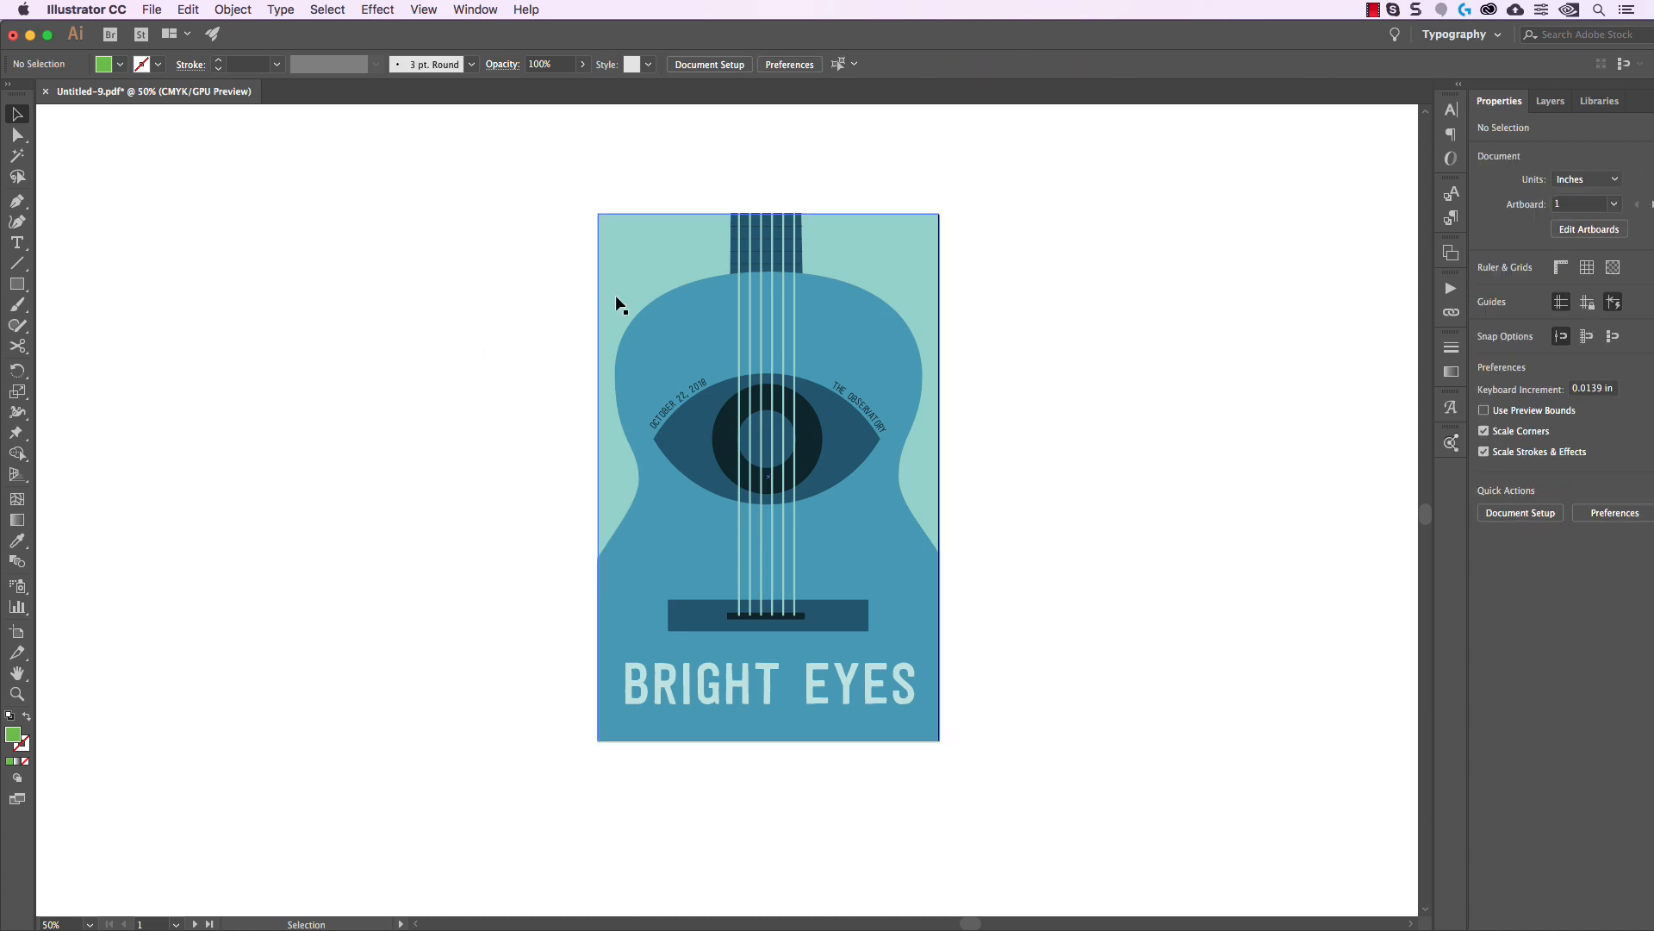
Release the clipping mask on the poster artwork and deselect everything.
{"action": "left_click", "coordinate": [637, 303]}
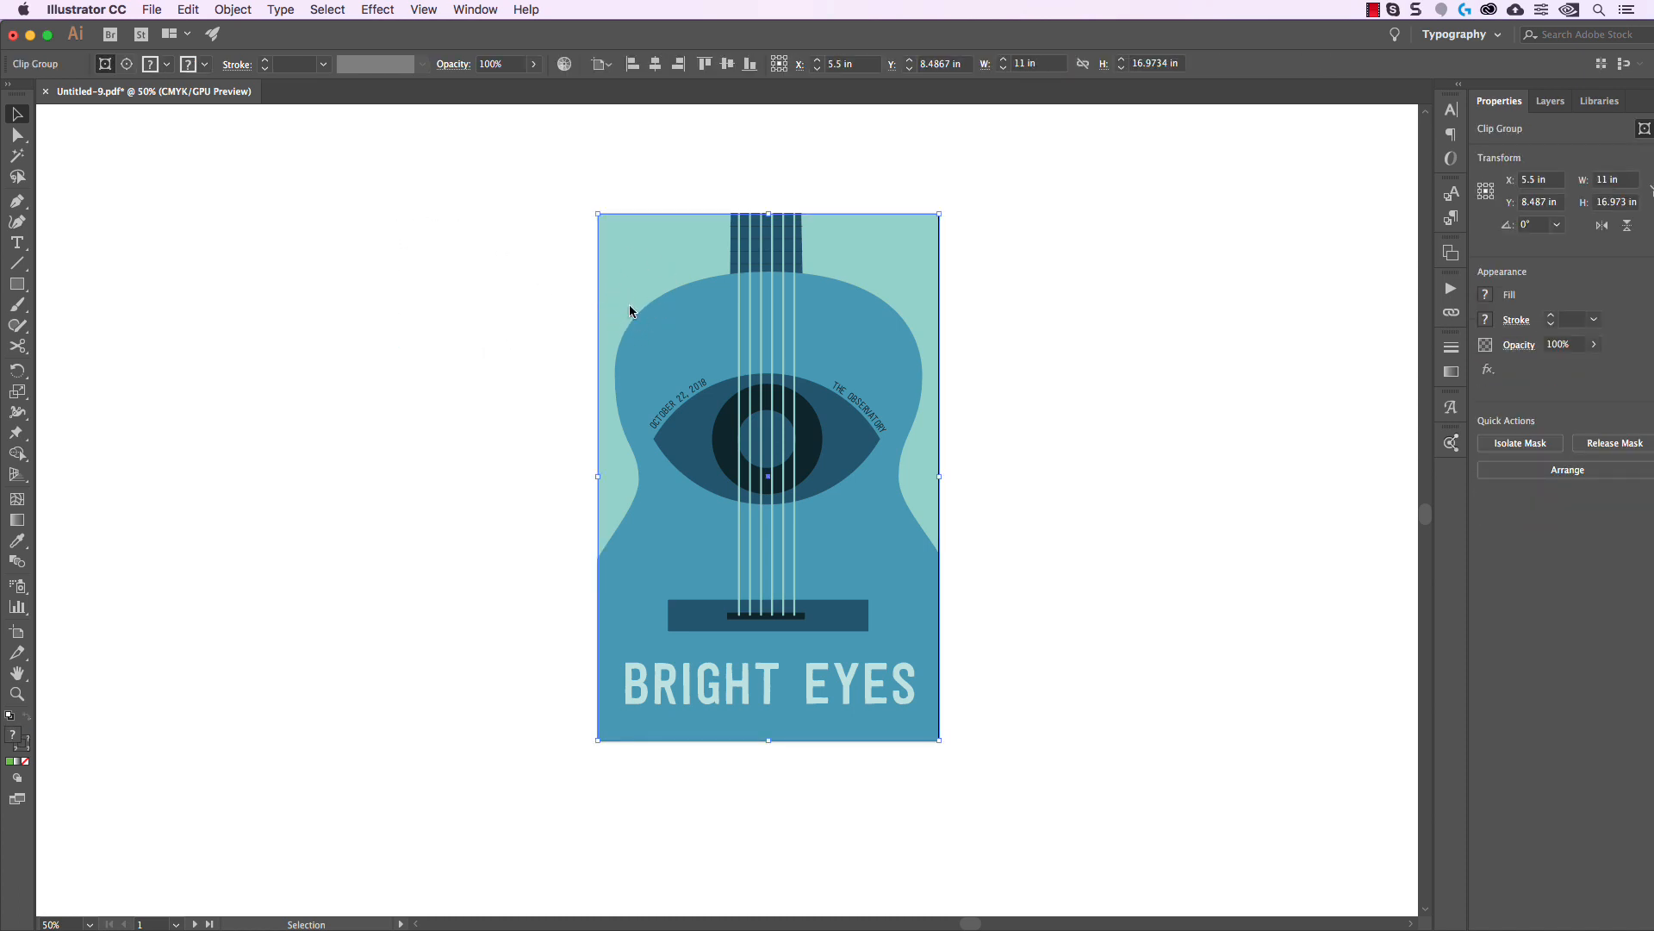
{"action": "right_click", "coordinate": [630, 310]}
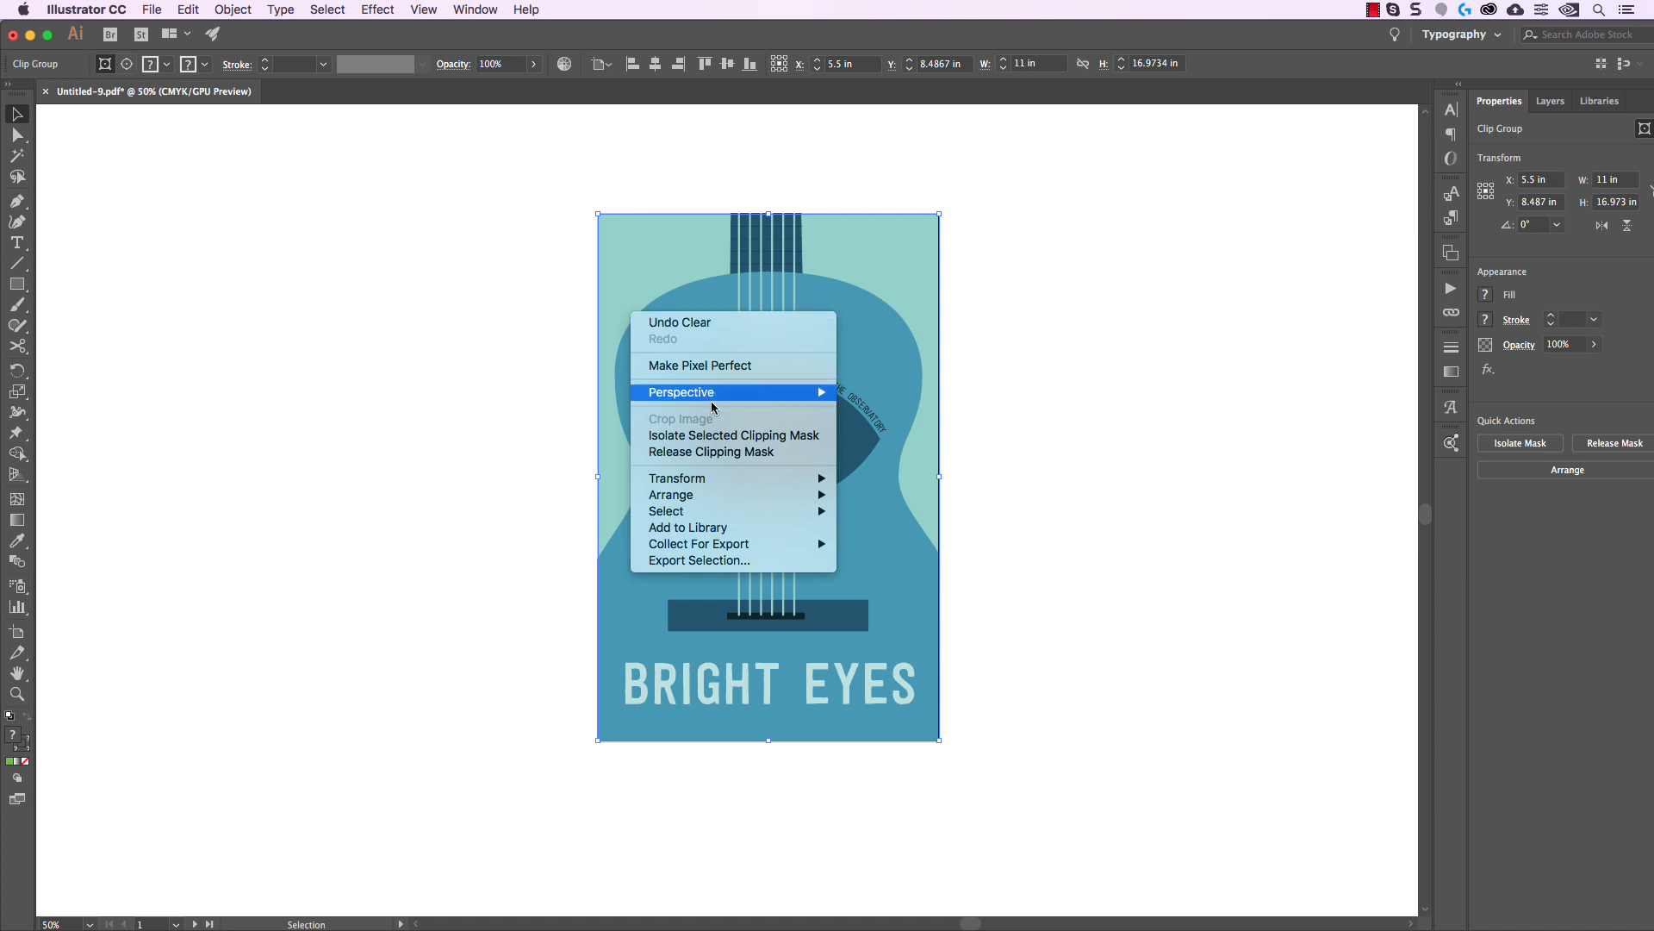
{"action": "left_click", "coordinate": [726, 452]}
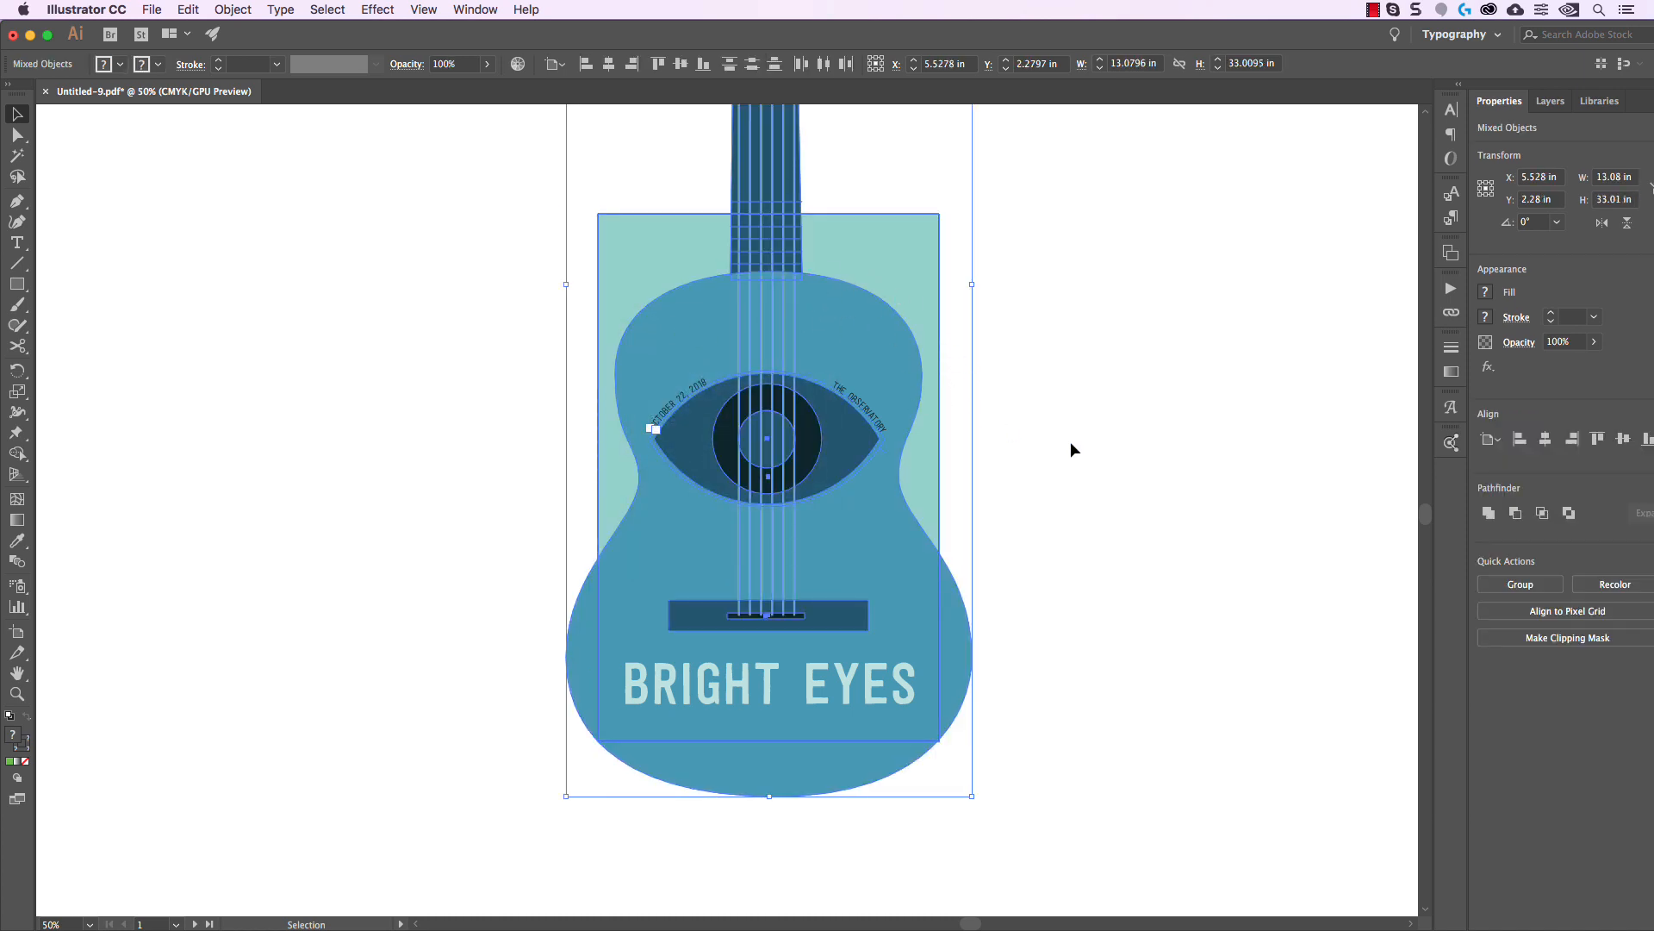
{"action": "left_click", "coordinate": [1104, 375]}
Switch the color sliders for the pale teal background rectangle's fill from RGB to CMYK.
{"action": "left_click", "coordinate": [646, 243]}
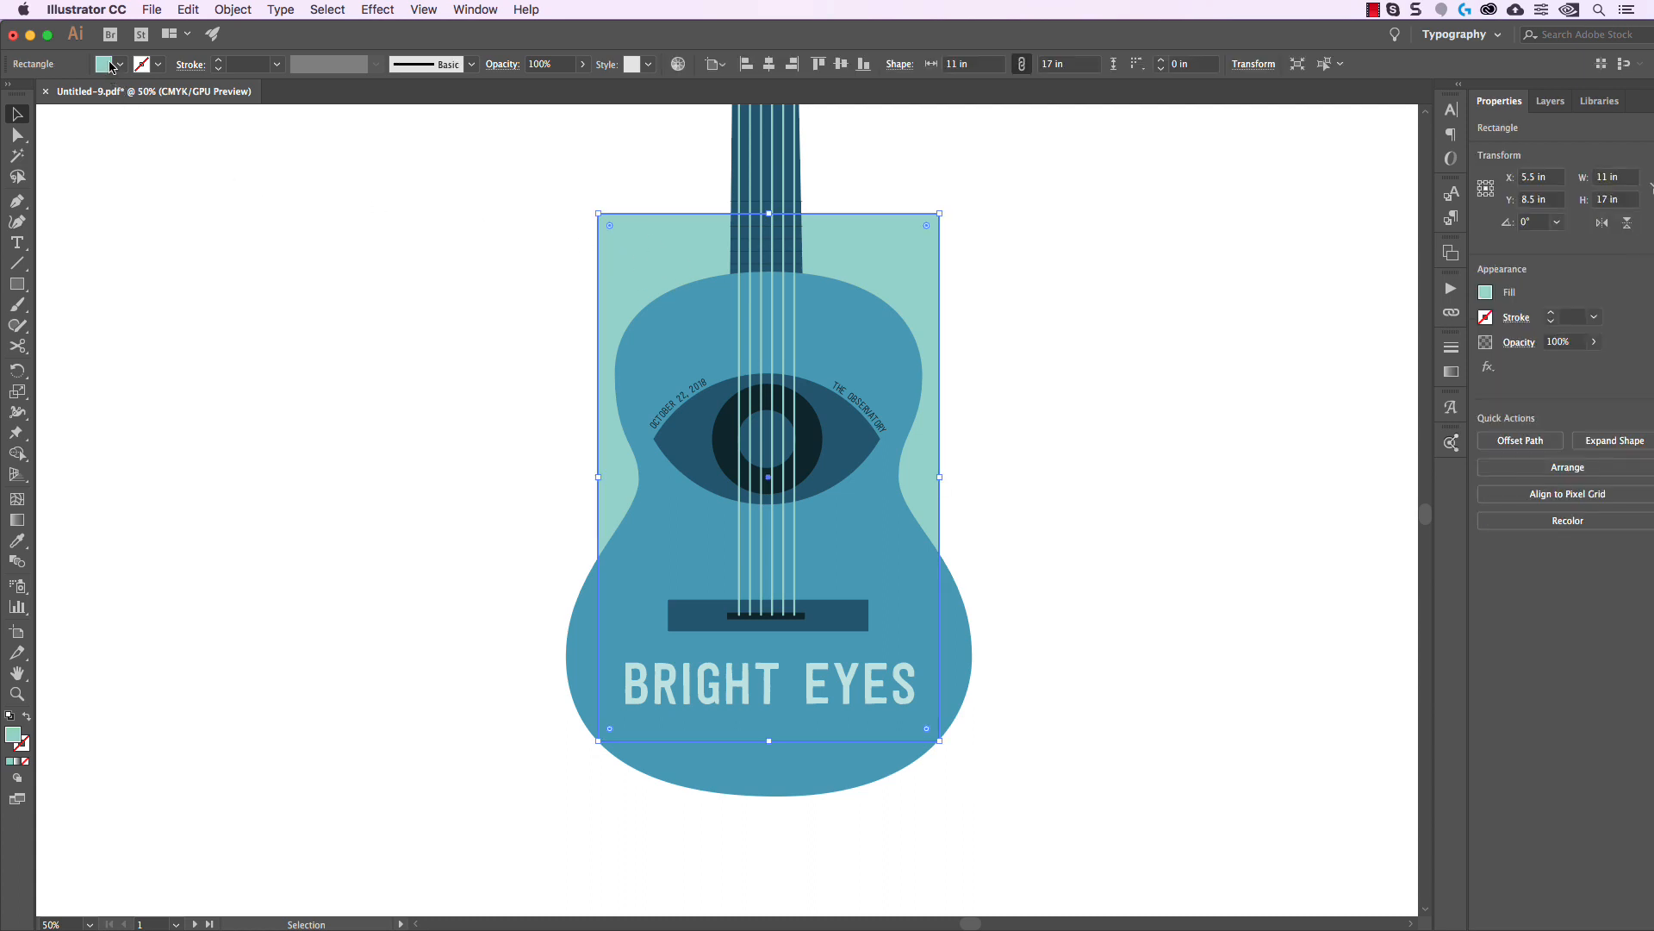
{"action": "left_click", "coordinate": [105, 71], "text": "shift"}
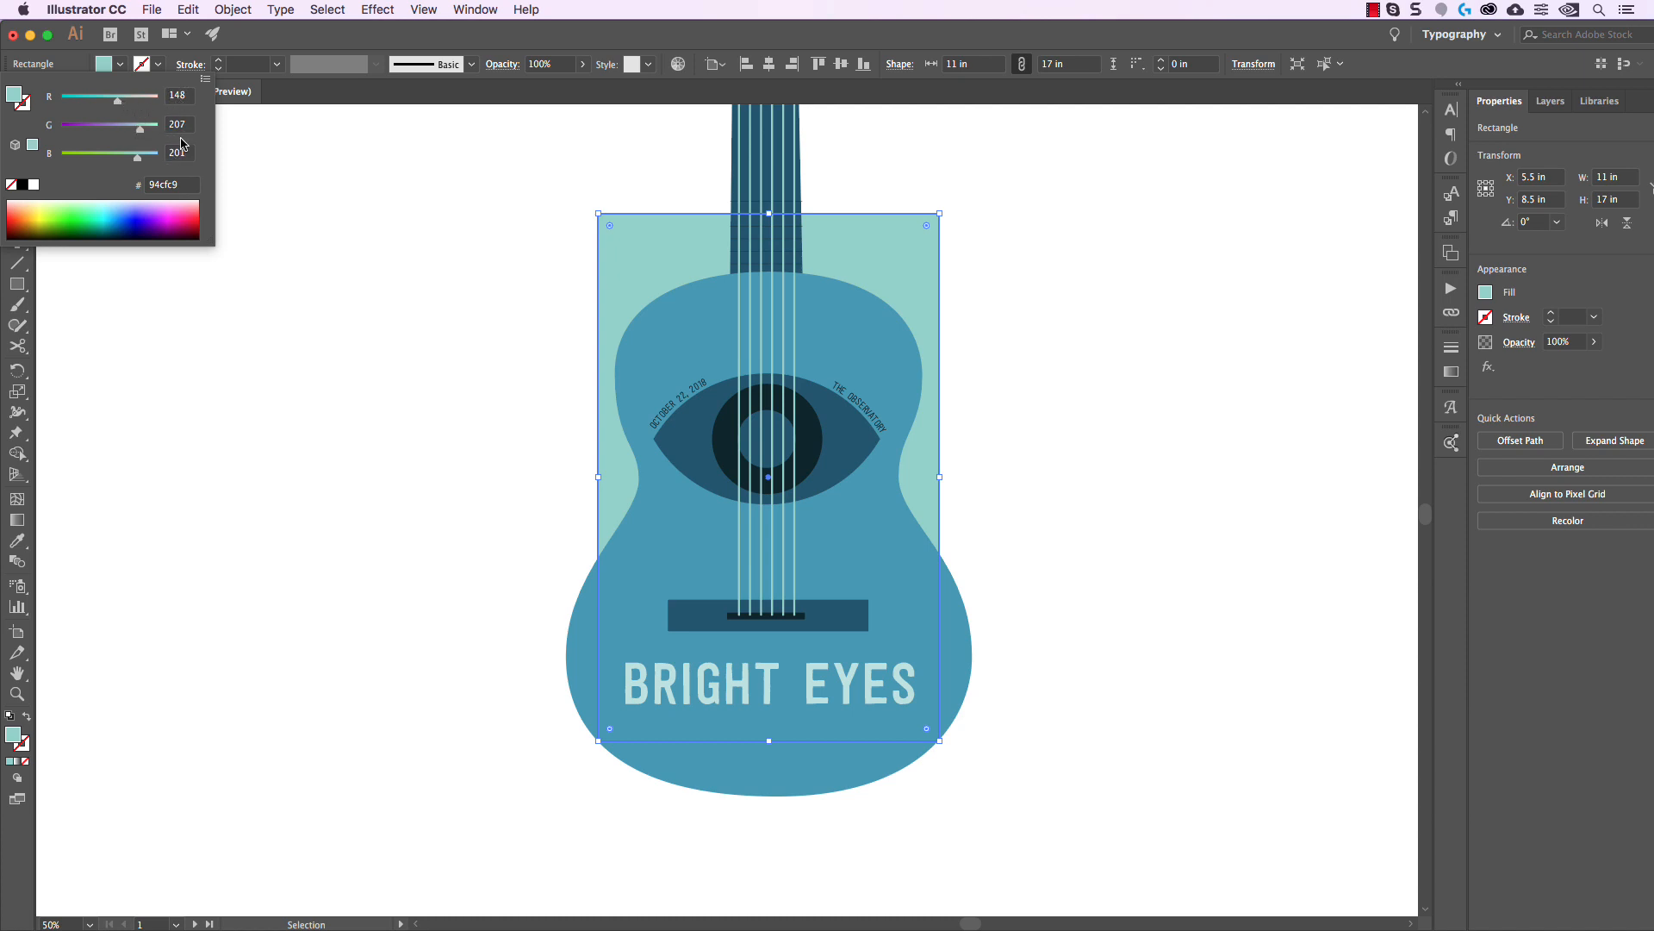
{"action": "left_click", "coordinate": [204, 81]}
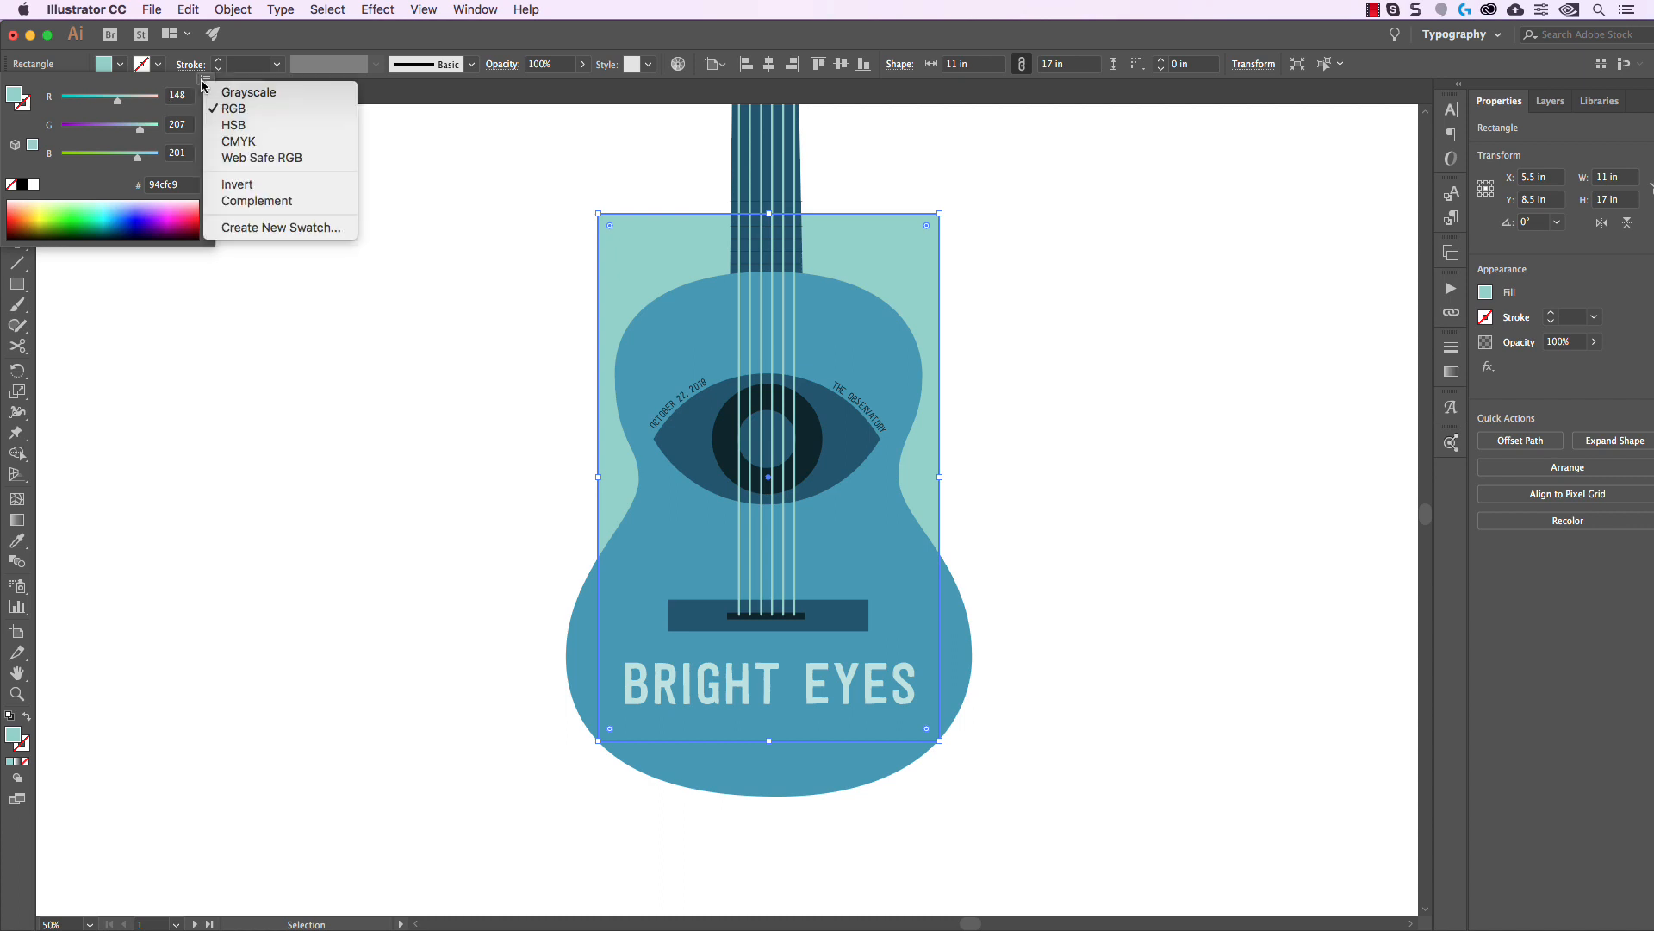
{"action": "left_click", "coordinate": [242, 142]}
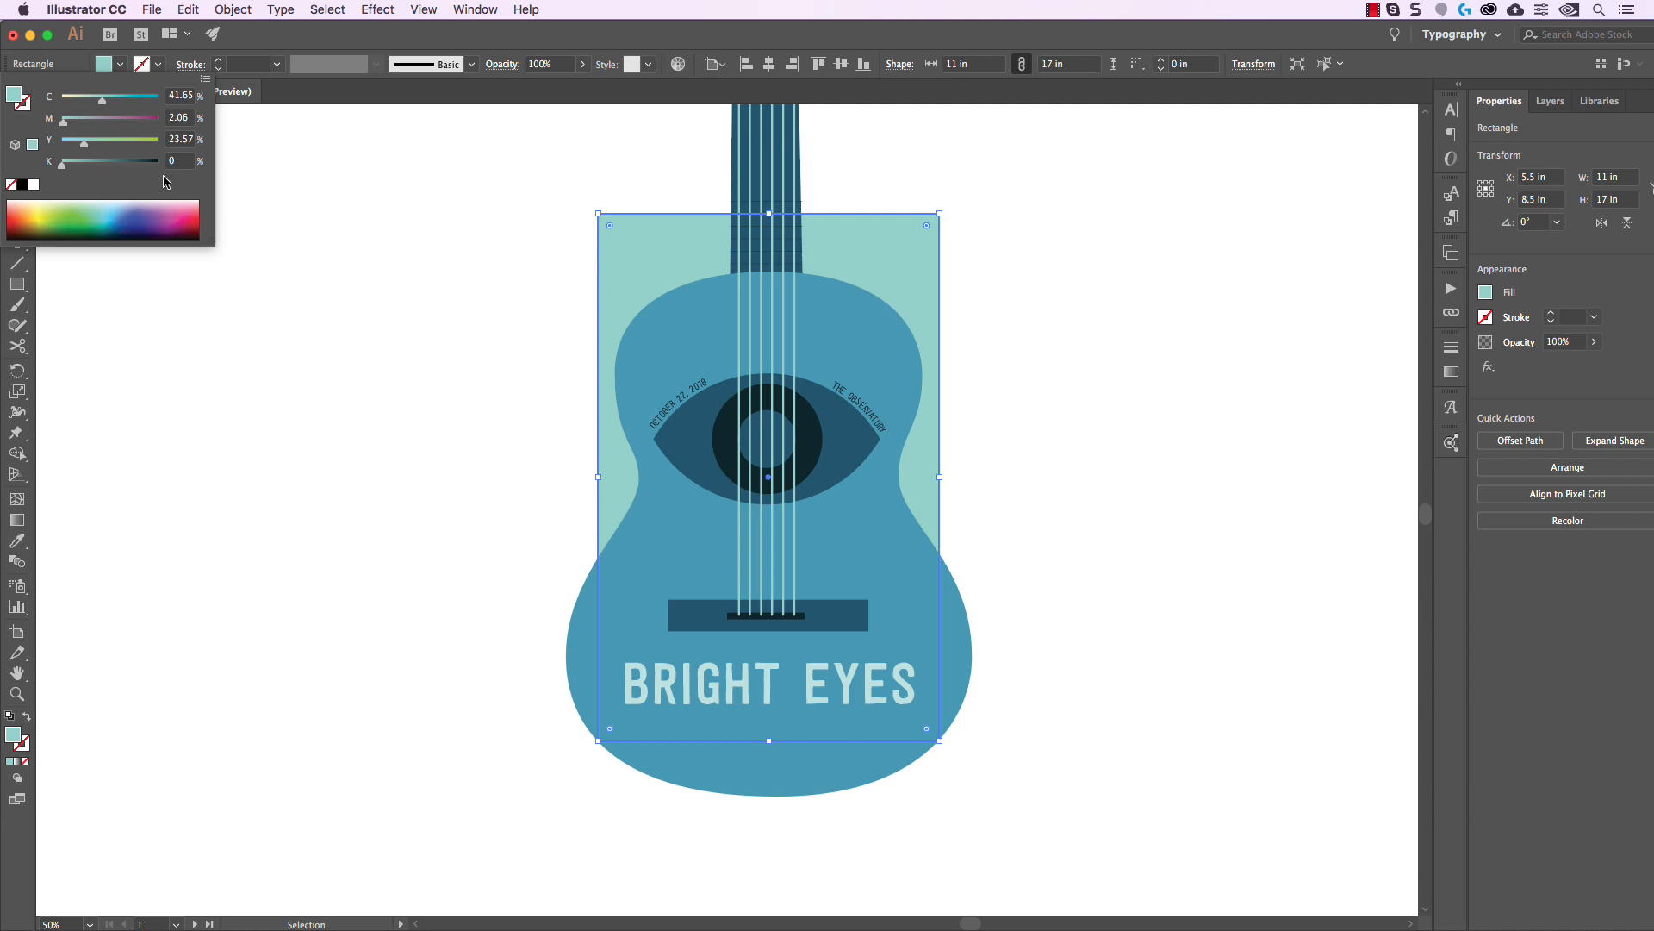
{"action": "left_click", "coordinate": [339, 199]}
Examine the CMYK fill values of the blue guitar body.
{"action": "left_click", "coordinate": [708, 310]}
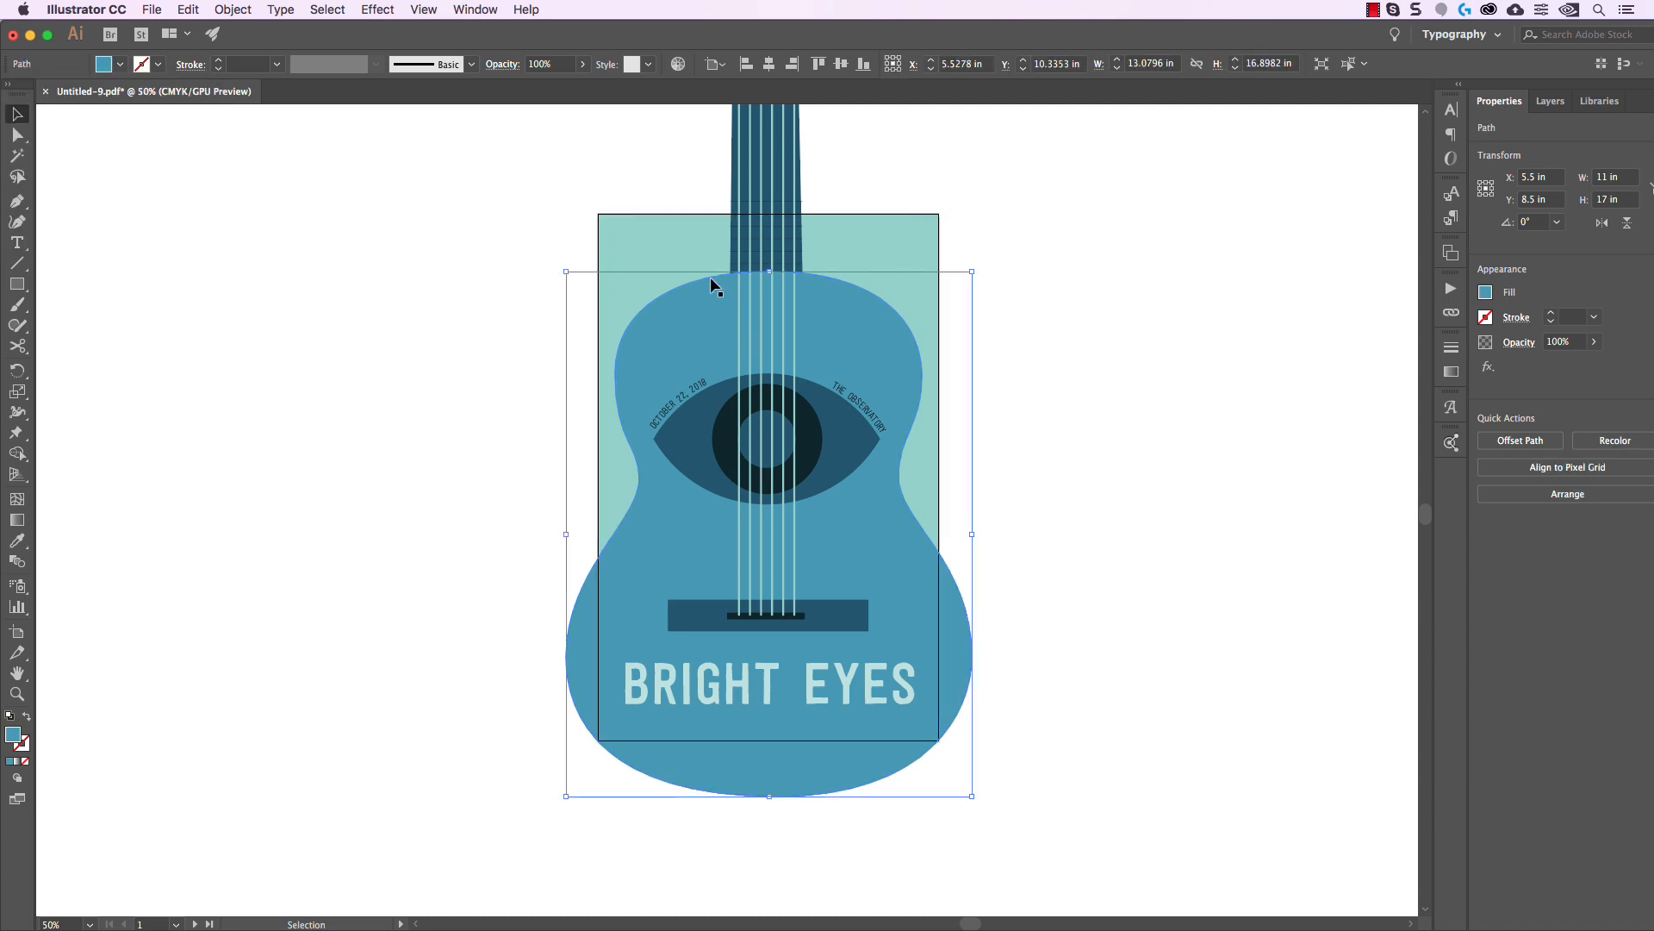
{"action": "left_click", "coordinate": [105, 65], "text": "shift"}
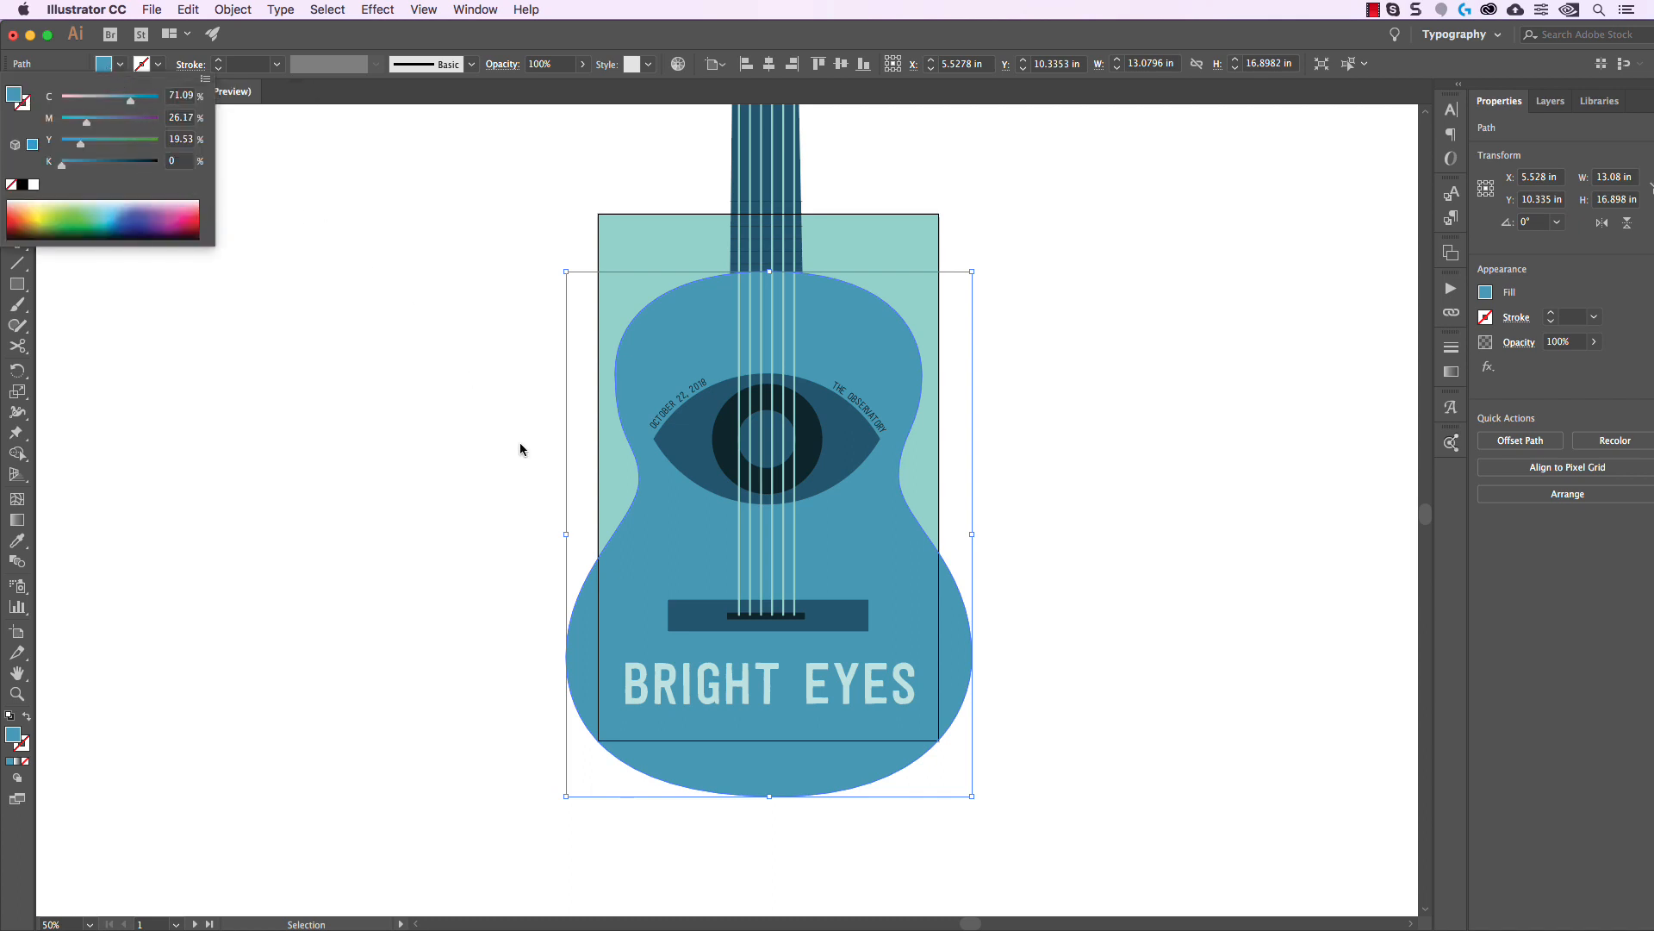
{"action": "left_click", "coordinate": [472, 345]}
{"action": "left_click", "coordinate": [594, 238]}
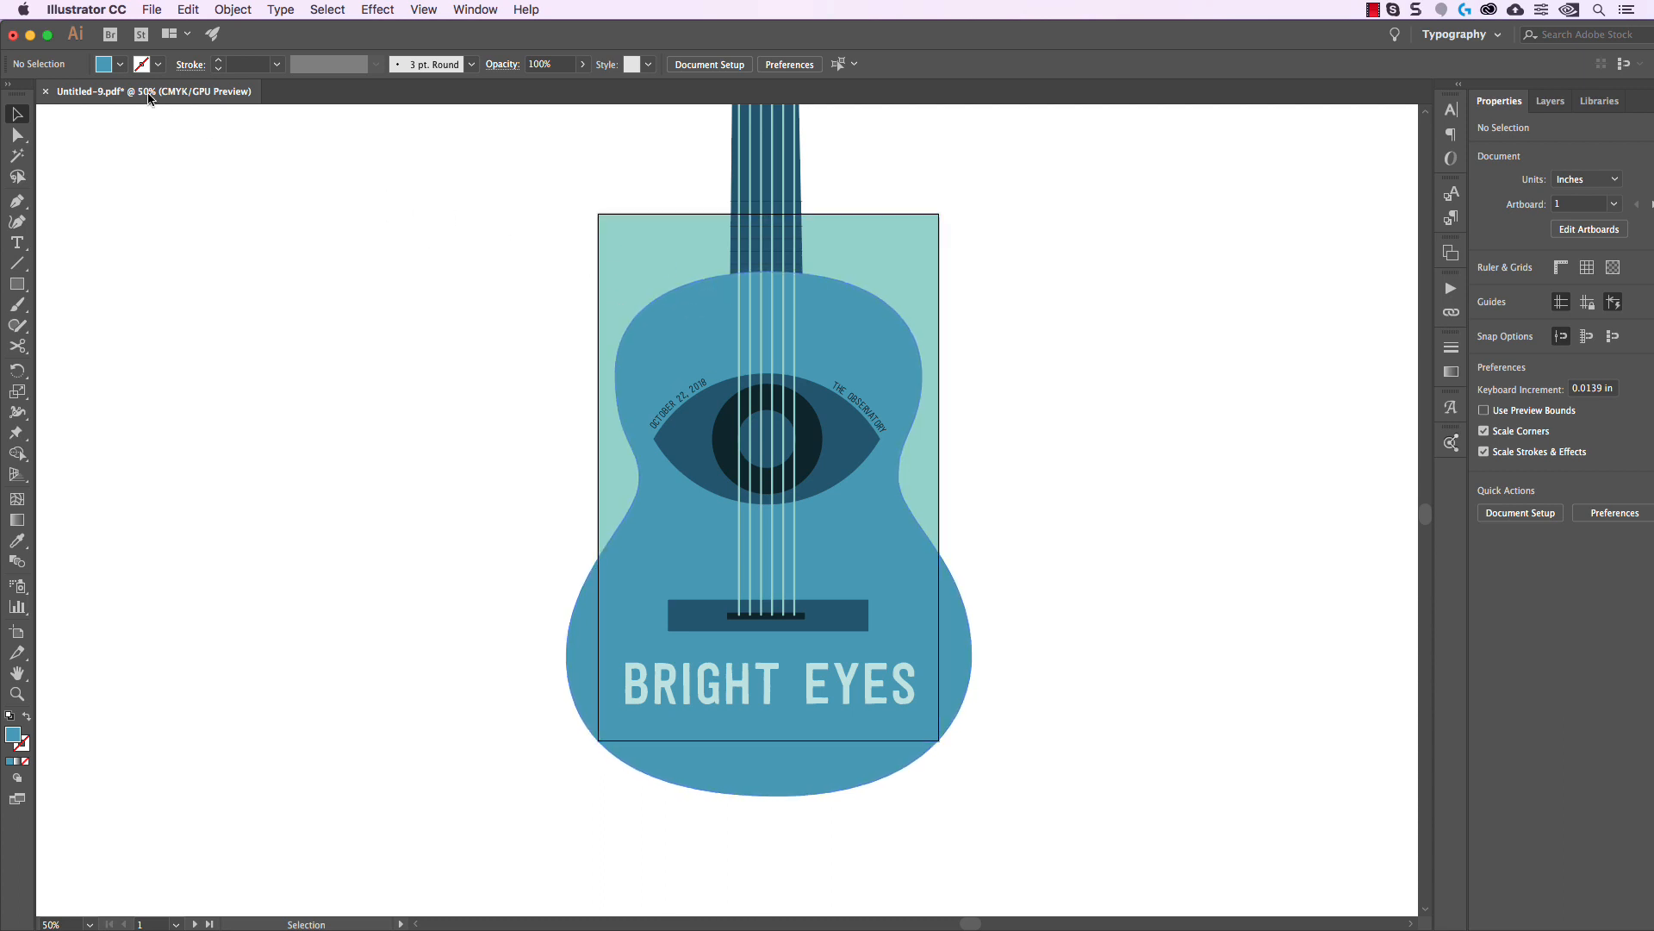
Open the PANTONE+ Solid Uncoated color book as a swatch library.
{"action": "left_click", "coordinate": [120, 65]}
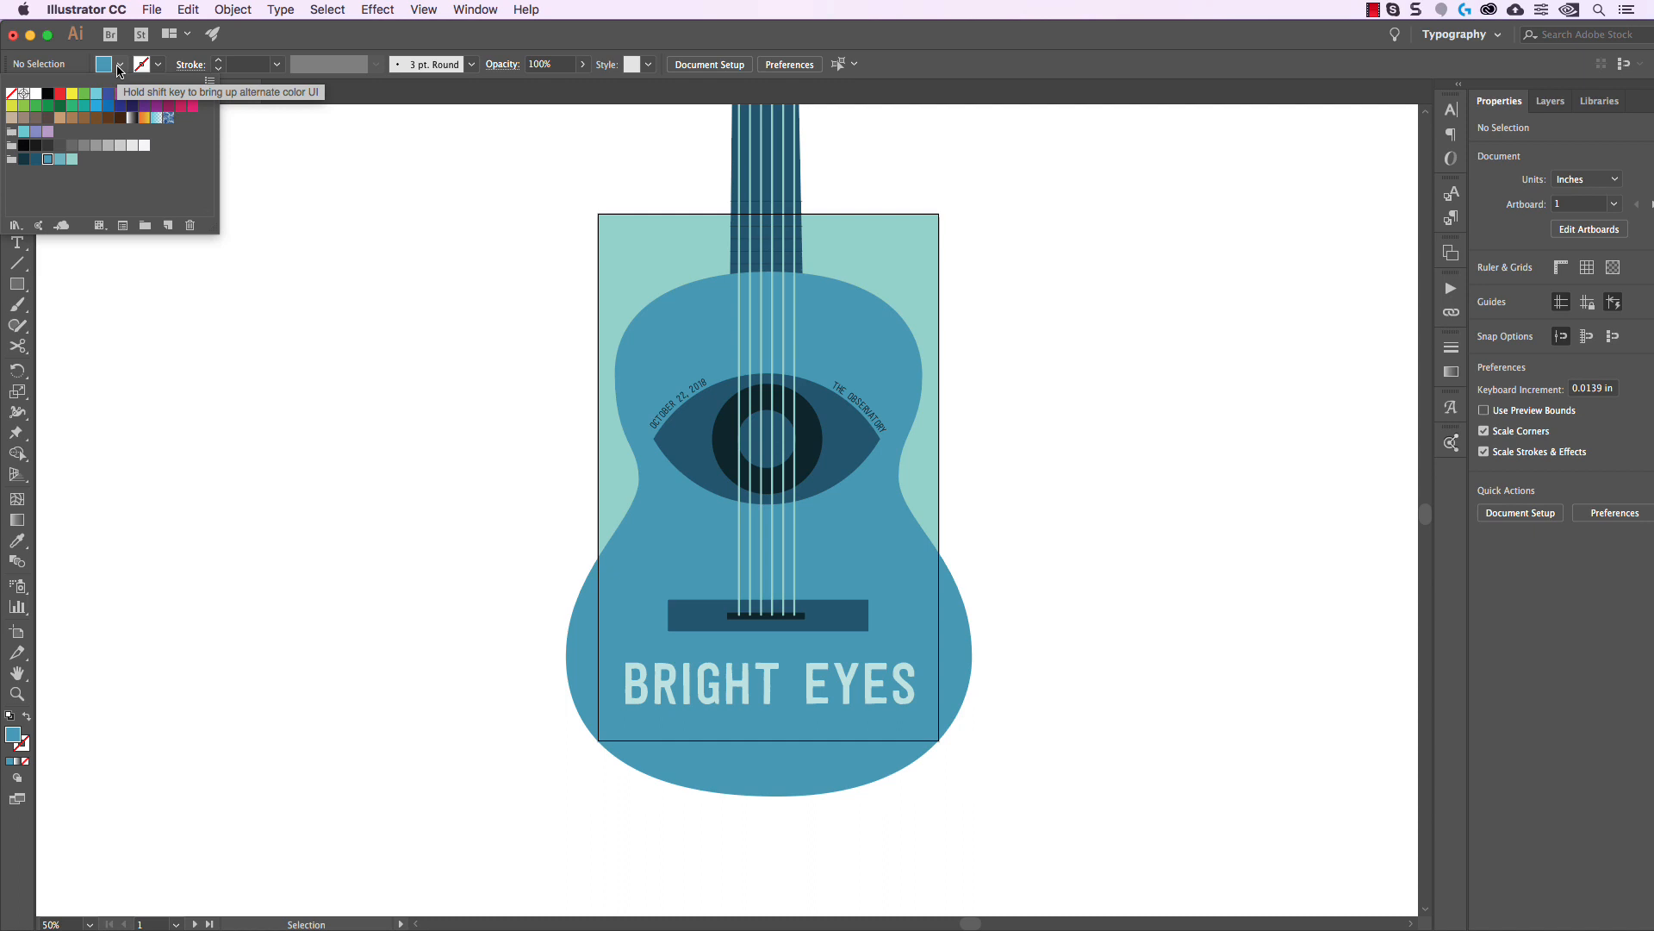
{"action": "left_click", "coordinate": [118, 68]}
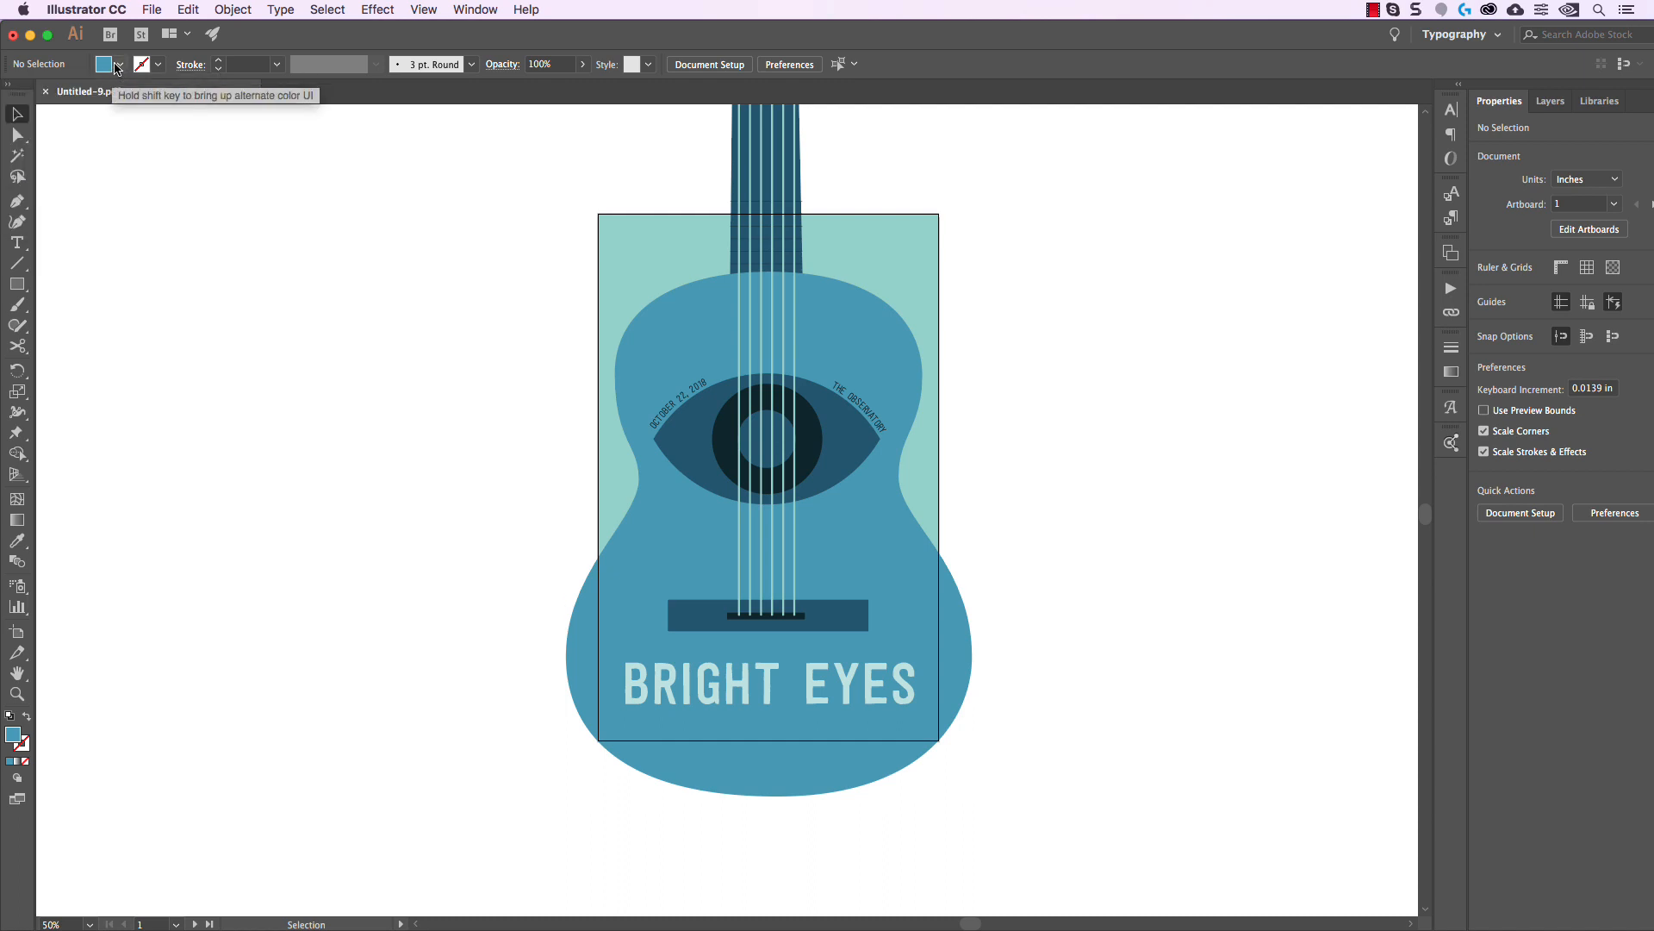
{"action": "left_click", "coordinate": [119, 68]}
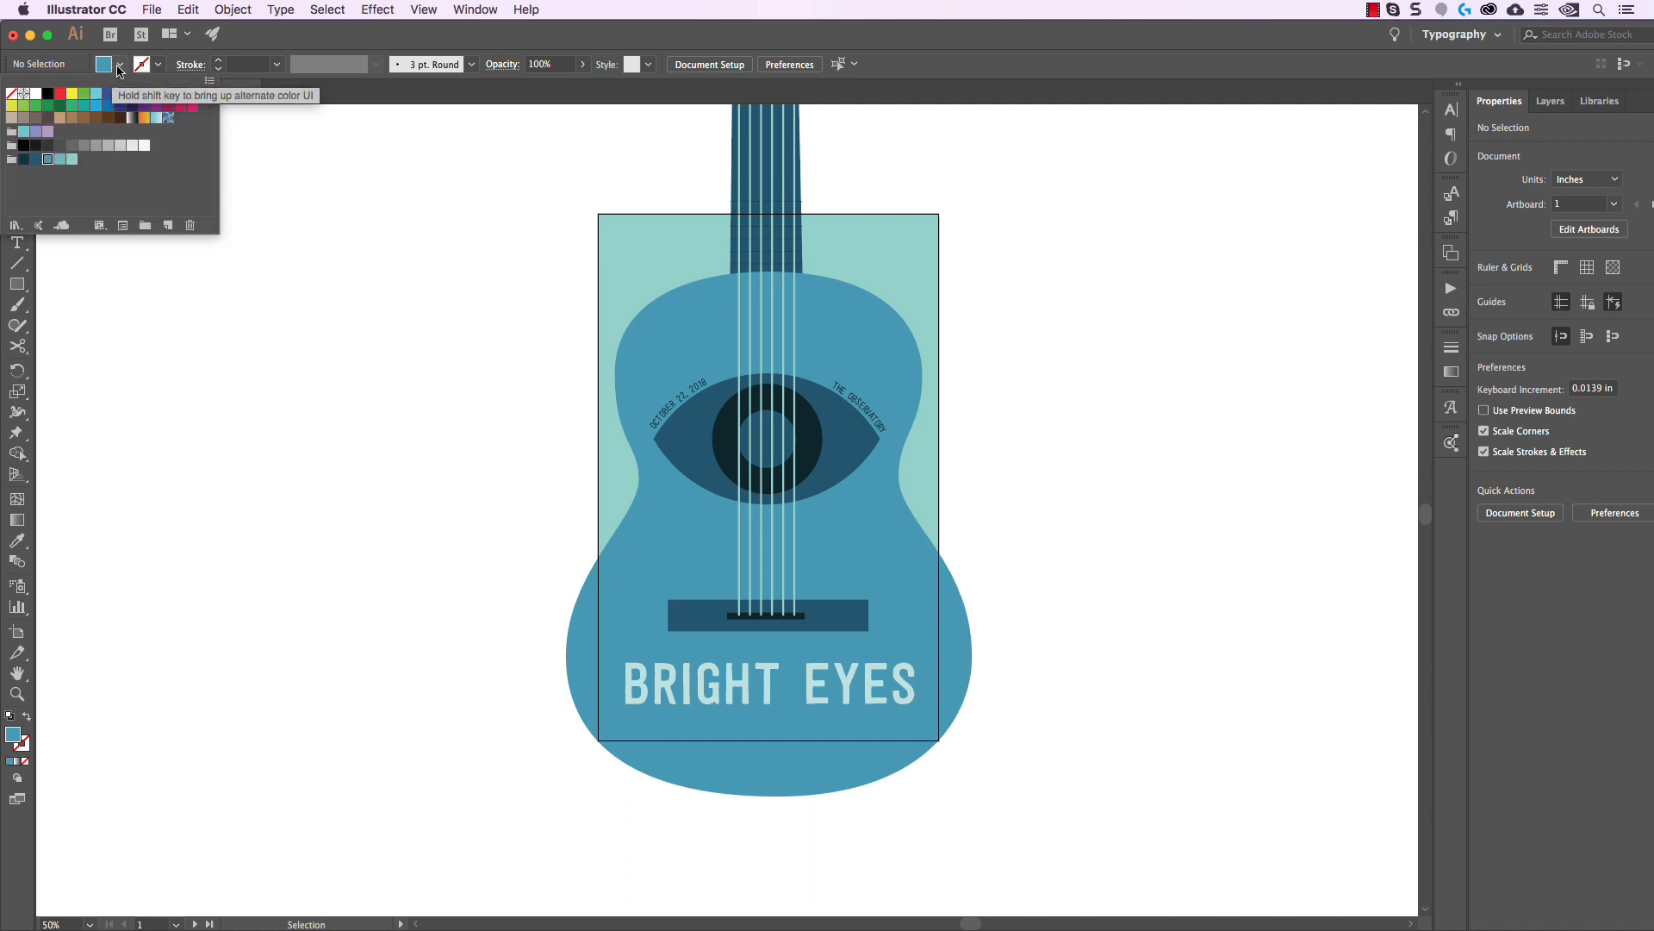
{"action": "left_click", "coordinate": [211, 83]}
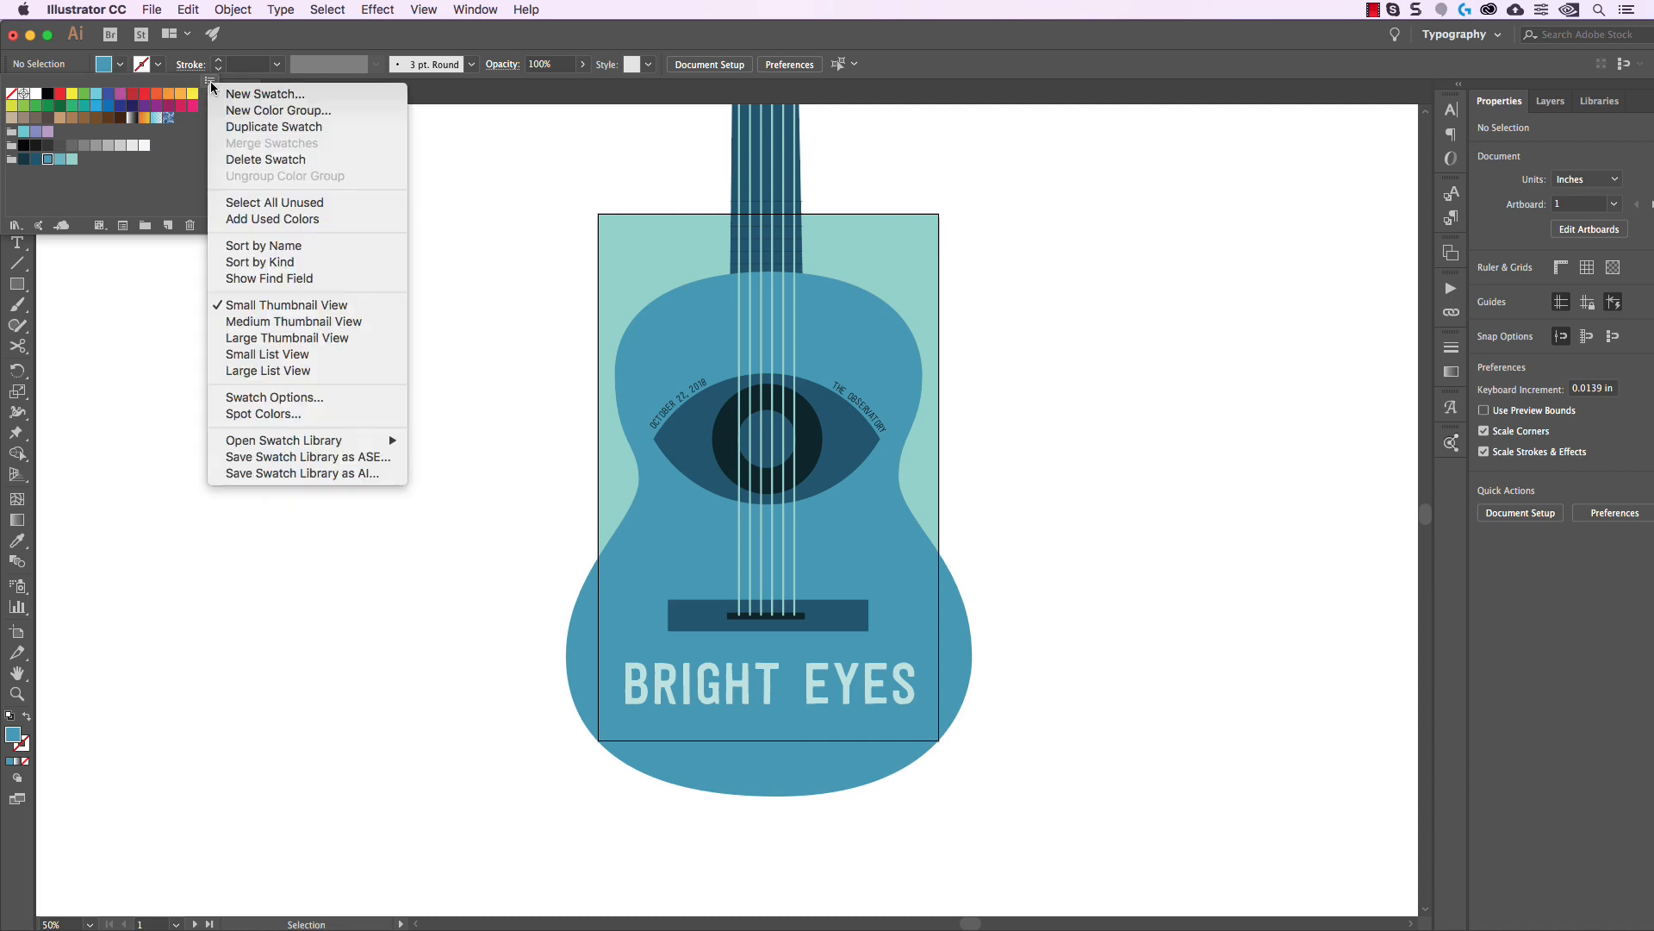
{"action": "mouse_move", "coordinate": [376, 447]}
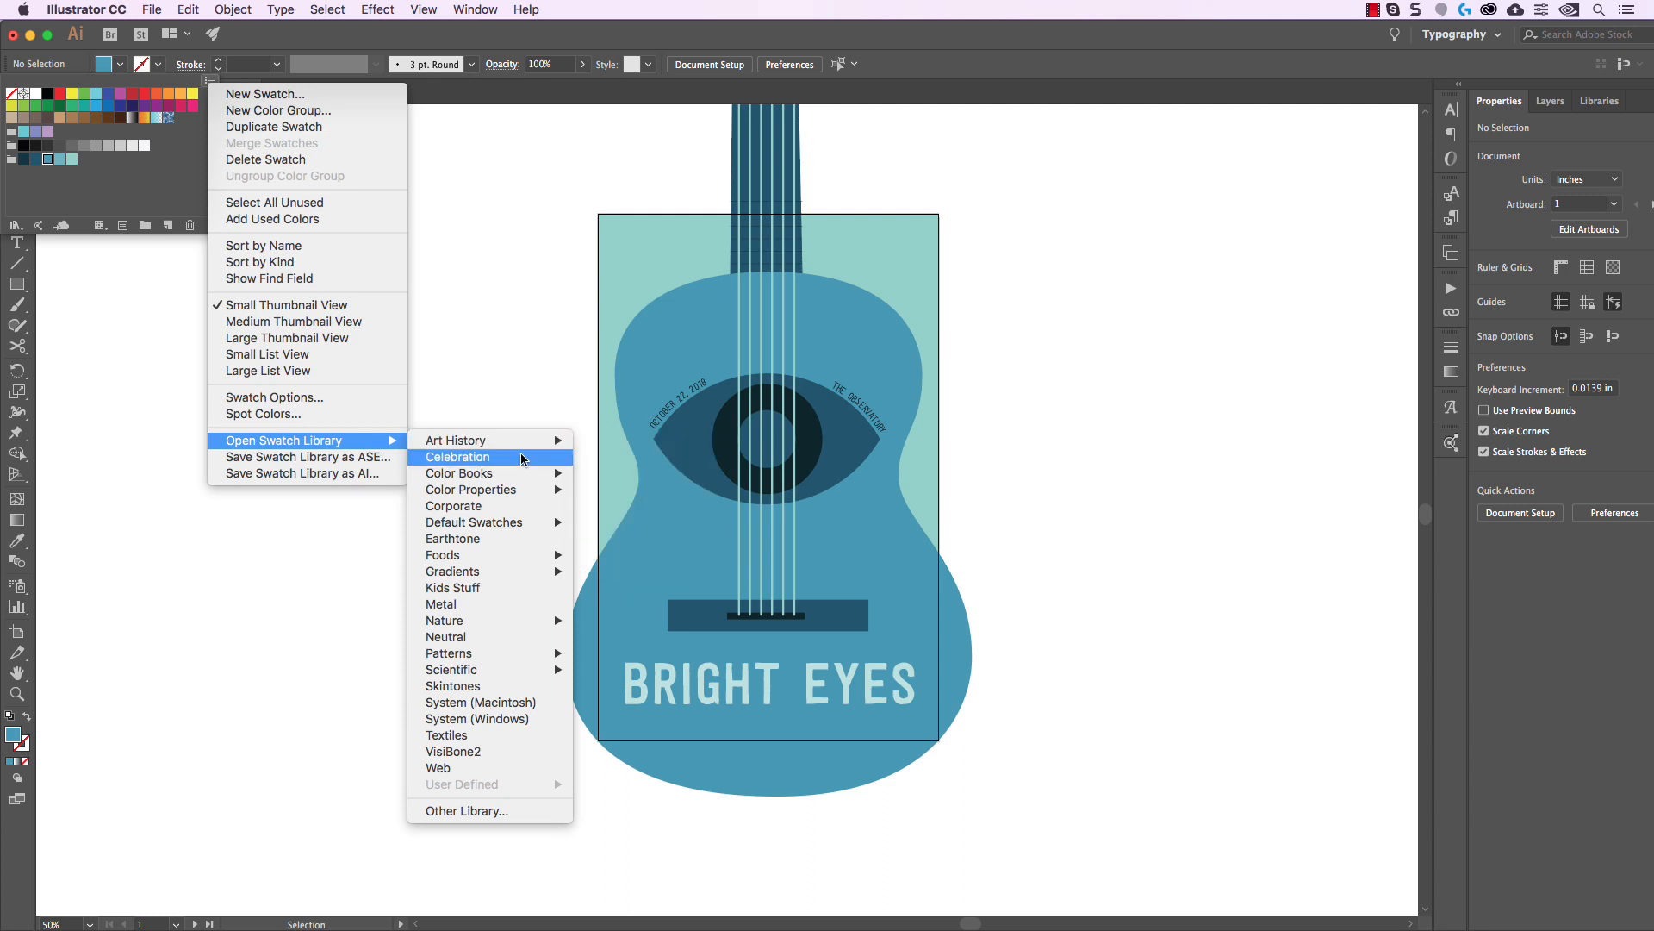
{"action": "mouse_move", "coordinate": [521, 468]}
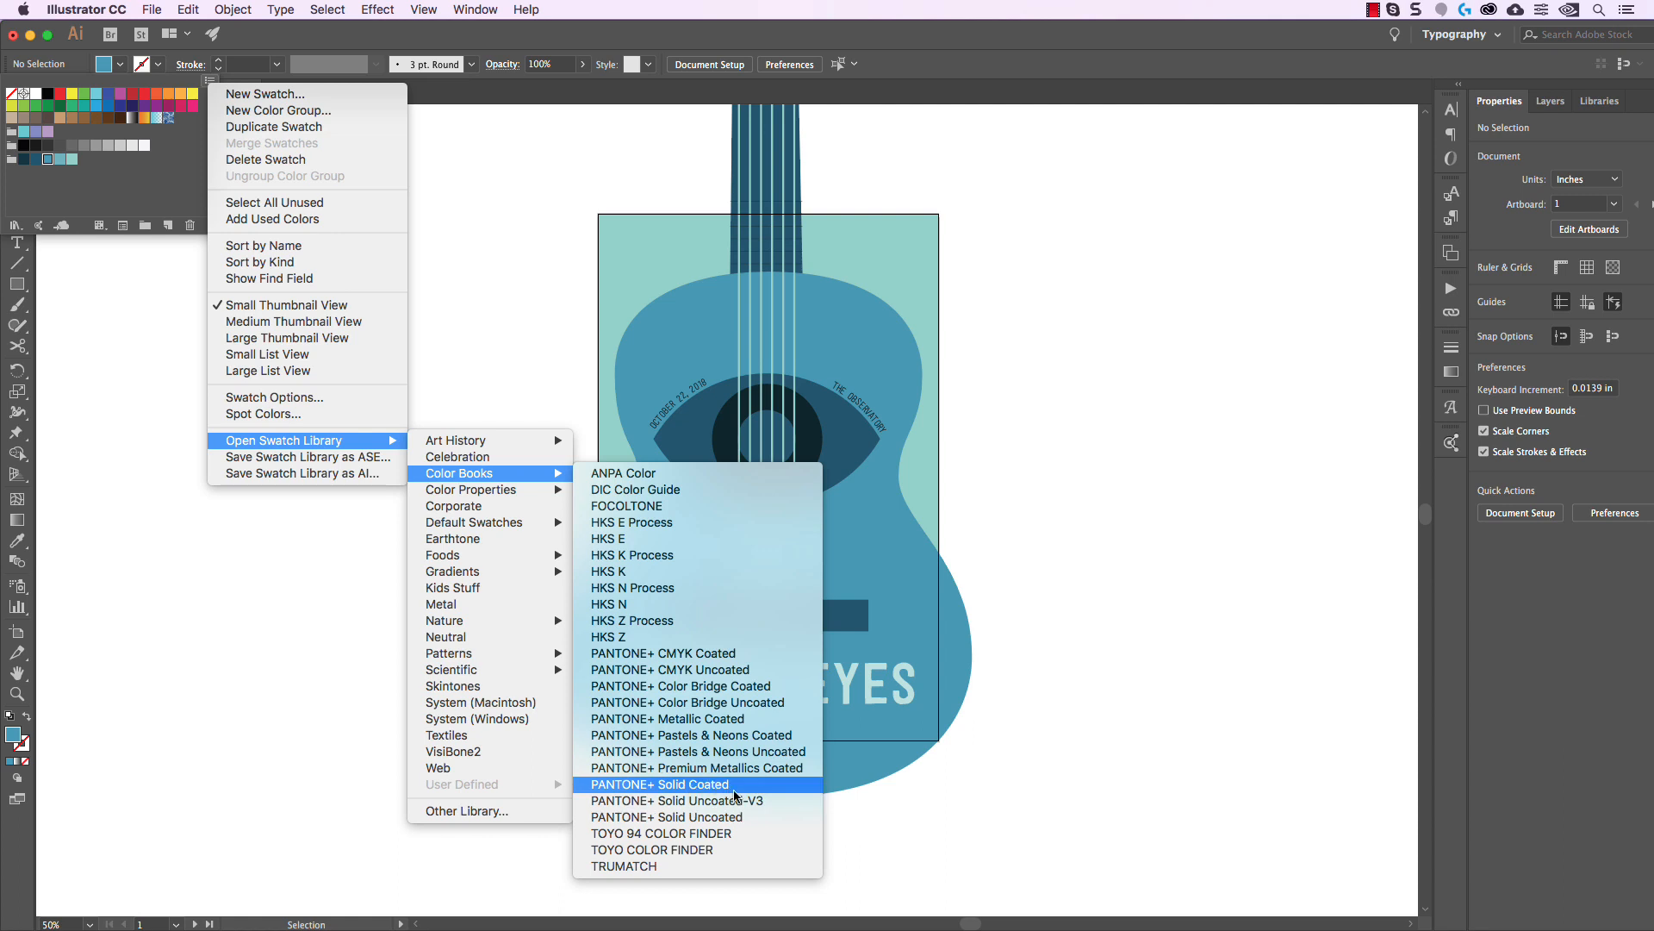
{"action": "left_click", "coordinate": [698, 821]}
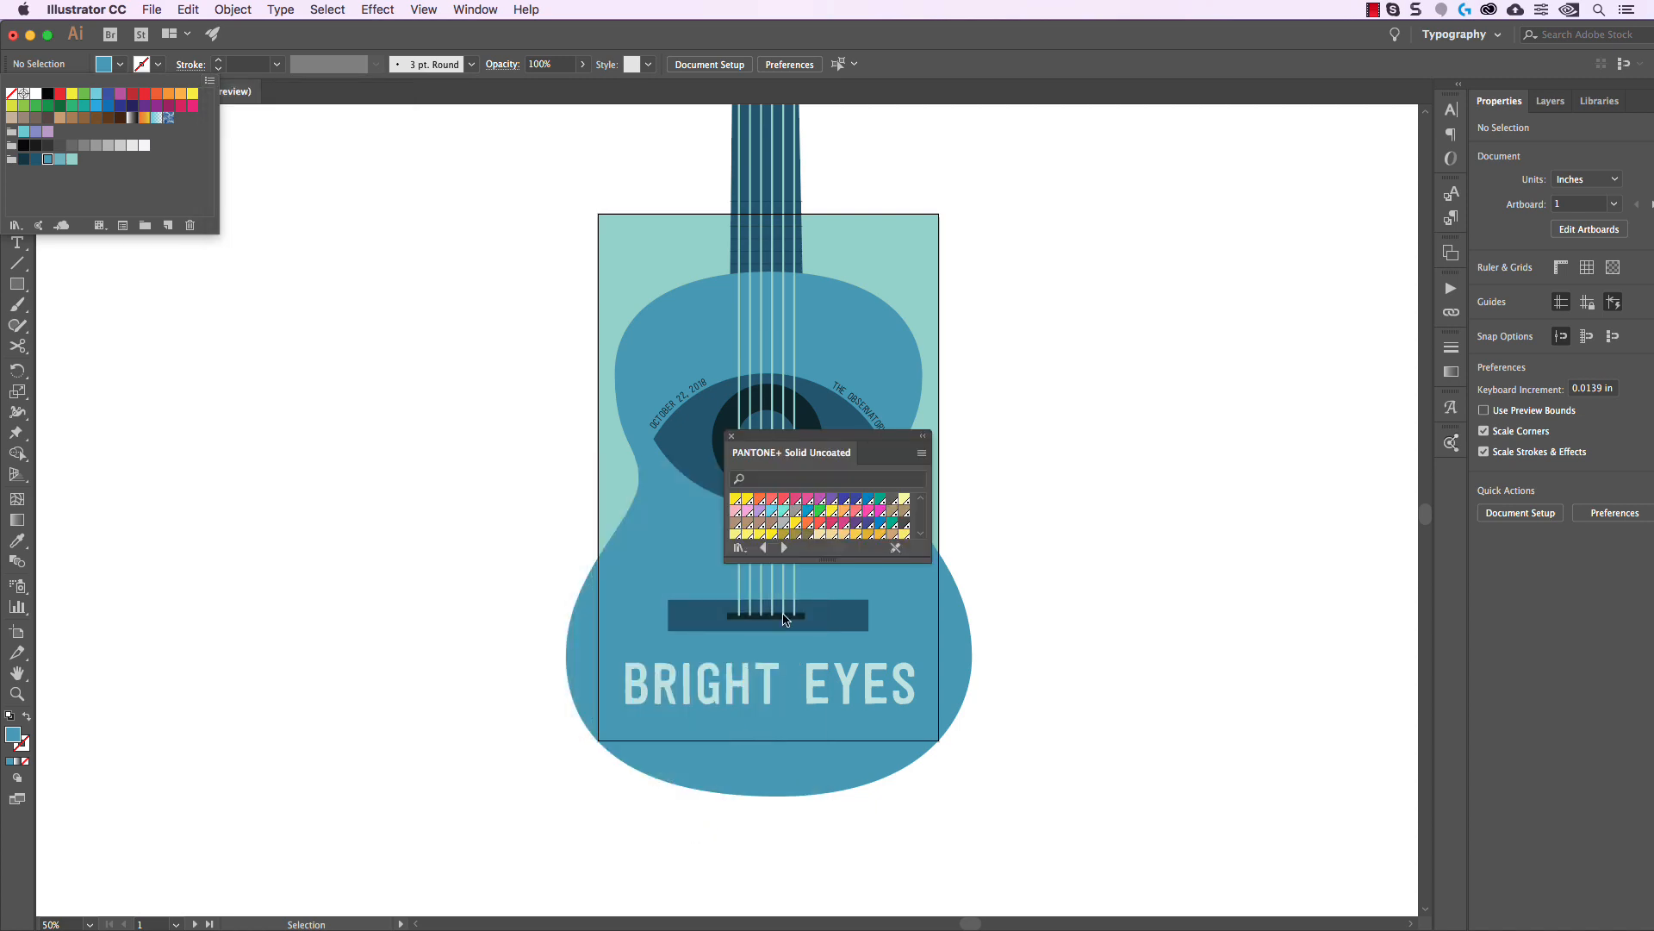
Move the PANTONE+ Solid Uncoated swatches beside the poster and enlarge their window to show the whole color range.
{"action": "left_click_drag", "start_coordinate": [853, 452], "coordinate": [411, 294]}
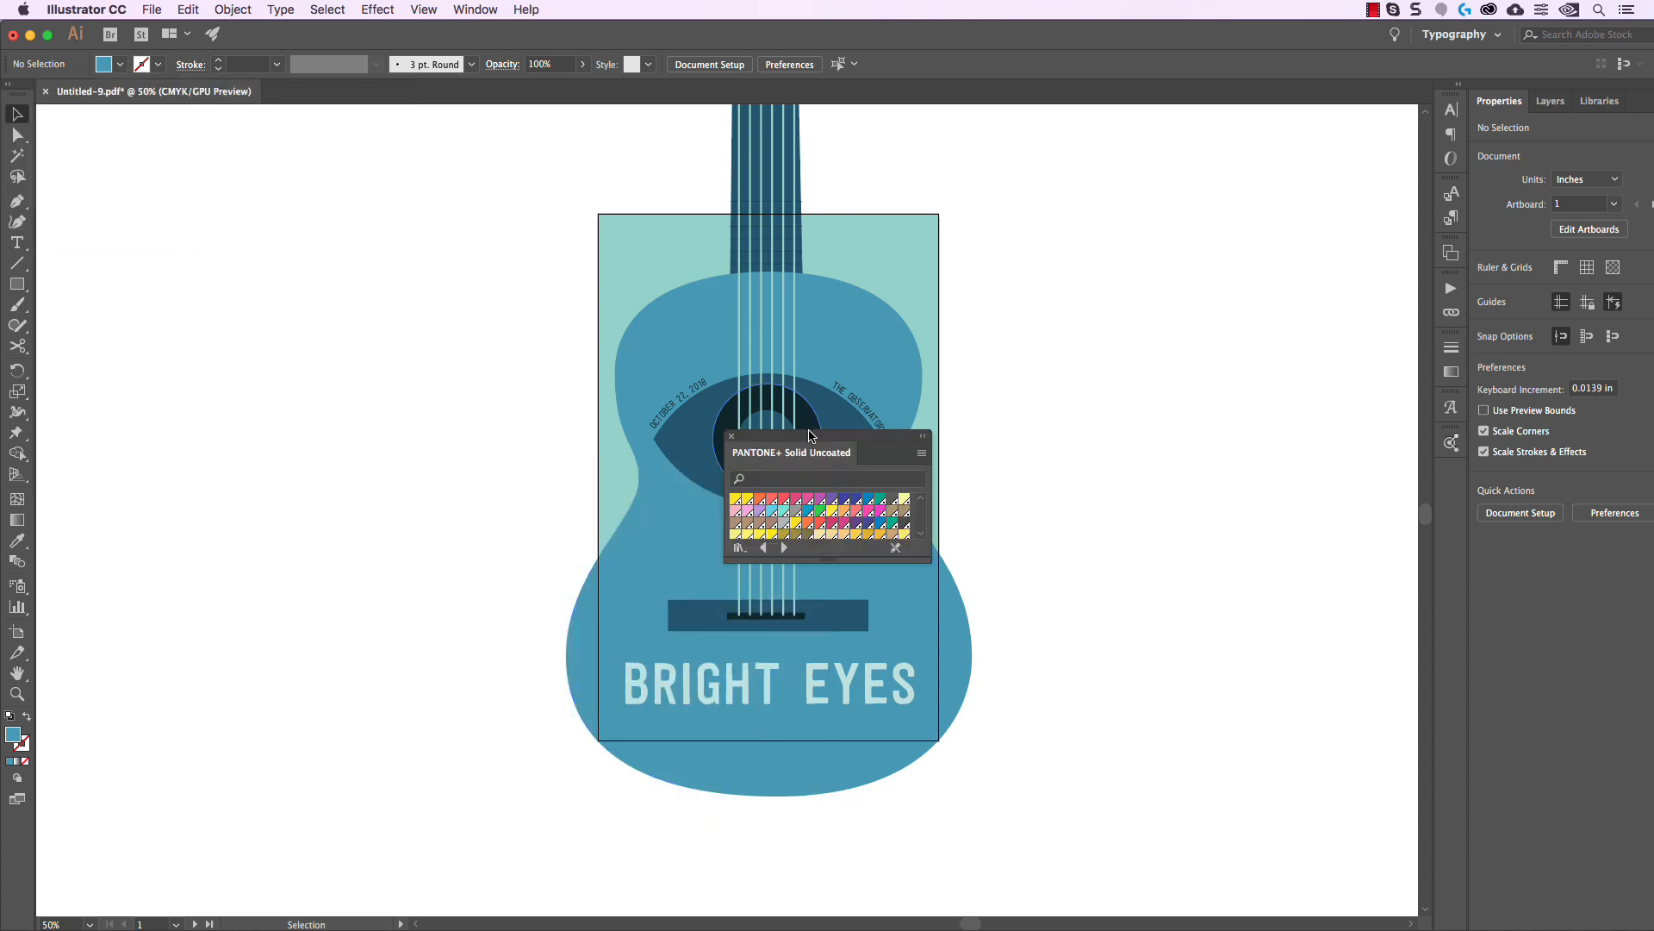
{"action": "left_click_drag", "start_coordinate": [293, 252], "coordinate": [241, 225]}
{"action": "left_click_drag", "start_coordinate": [319, 338], "coordinate": [556, 847]}
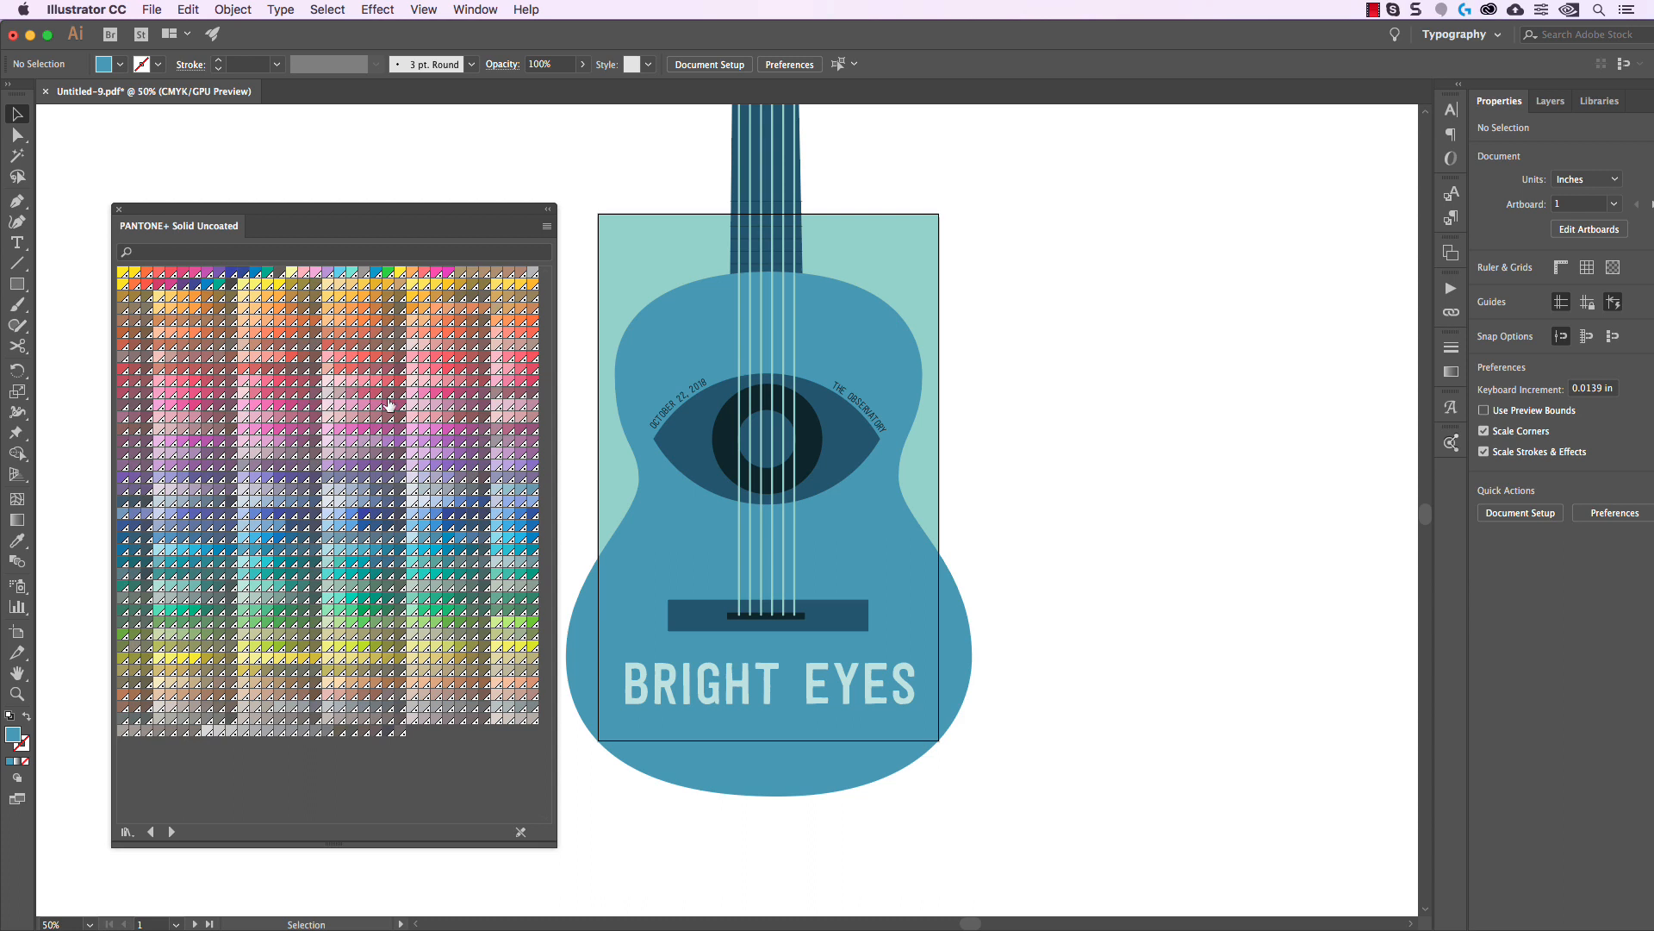
{"action": "left_click_drag", "start_coordinate": [395, 210], "coordinate": [356, 136]}
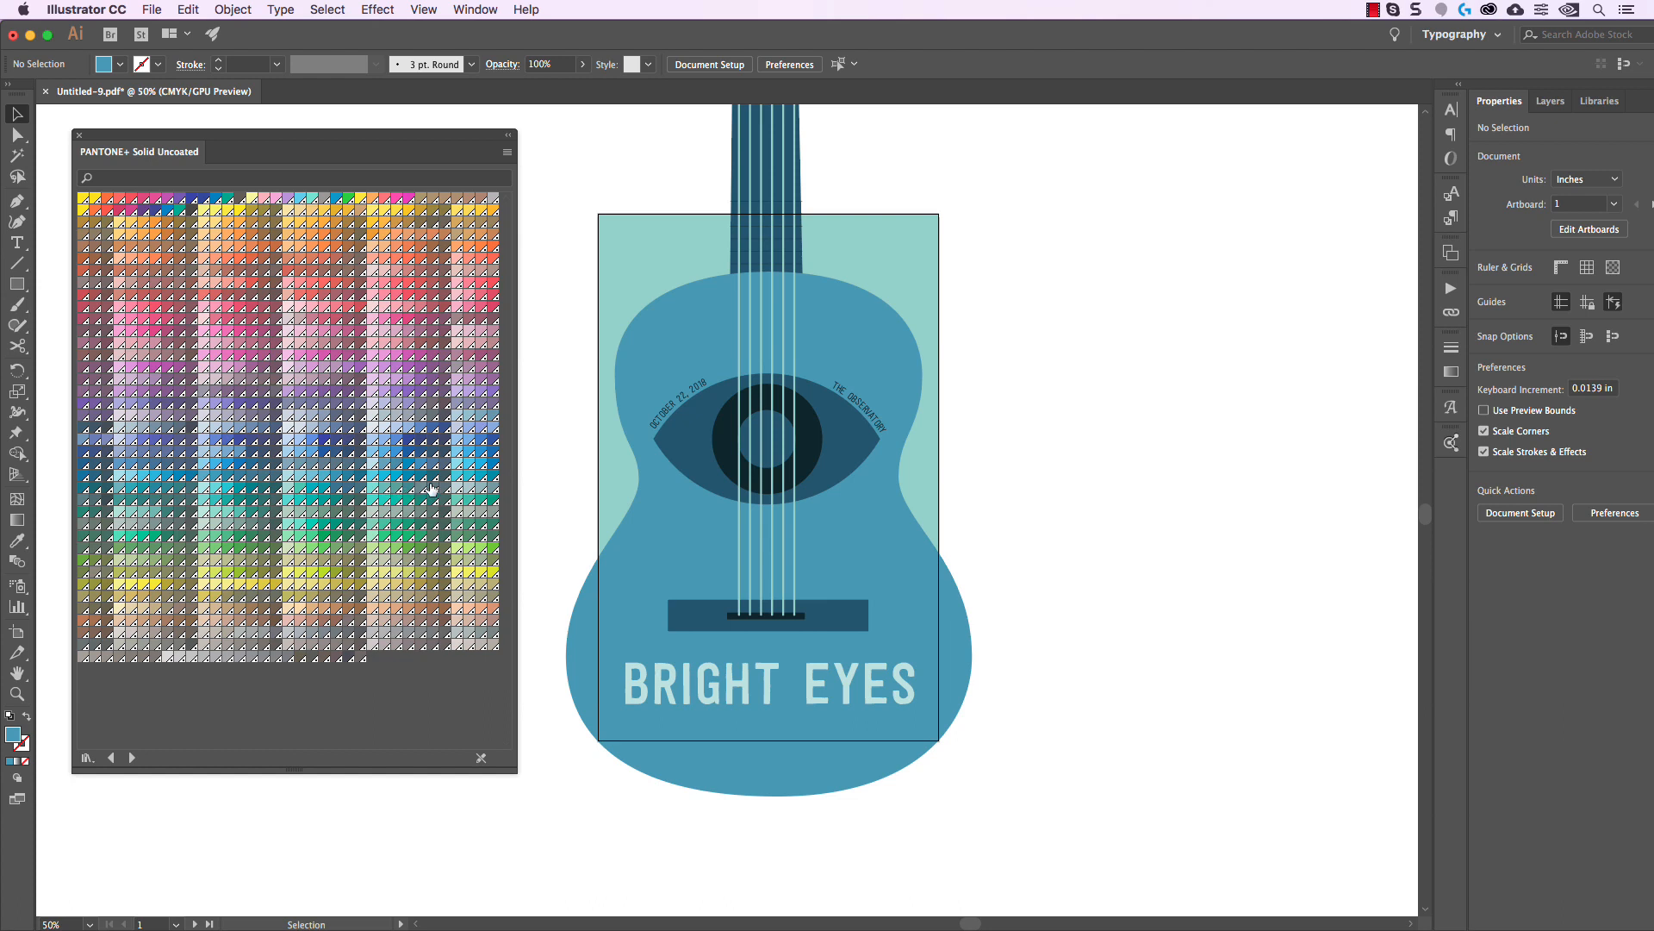
Duplicate the pale teal background rectangle beside the poster and try several PANTONE+ Solid Uncoated swatches as the copy's fill.
{"action": "left_click_drag", "start_coordinate": [664, 253], "coordinate": [1027, 254]}
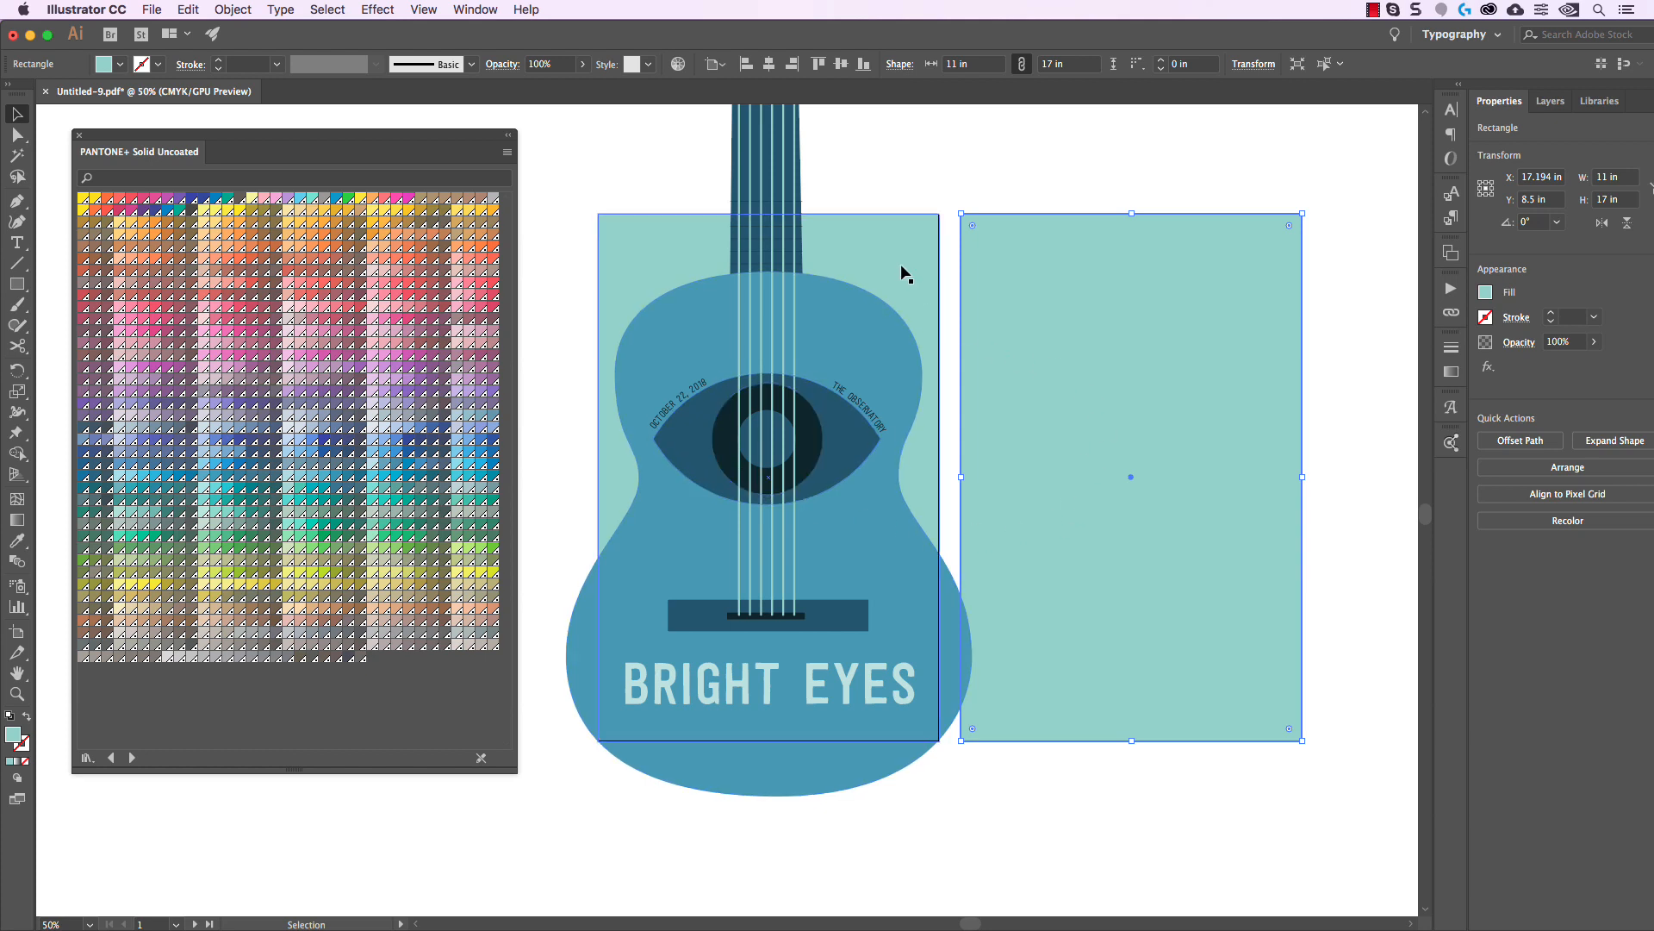
{"action": "left_click", "coordinate": [472, 424]}
{"action": "left_click", "coordinate": [469, 415]}
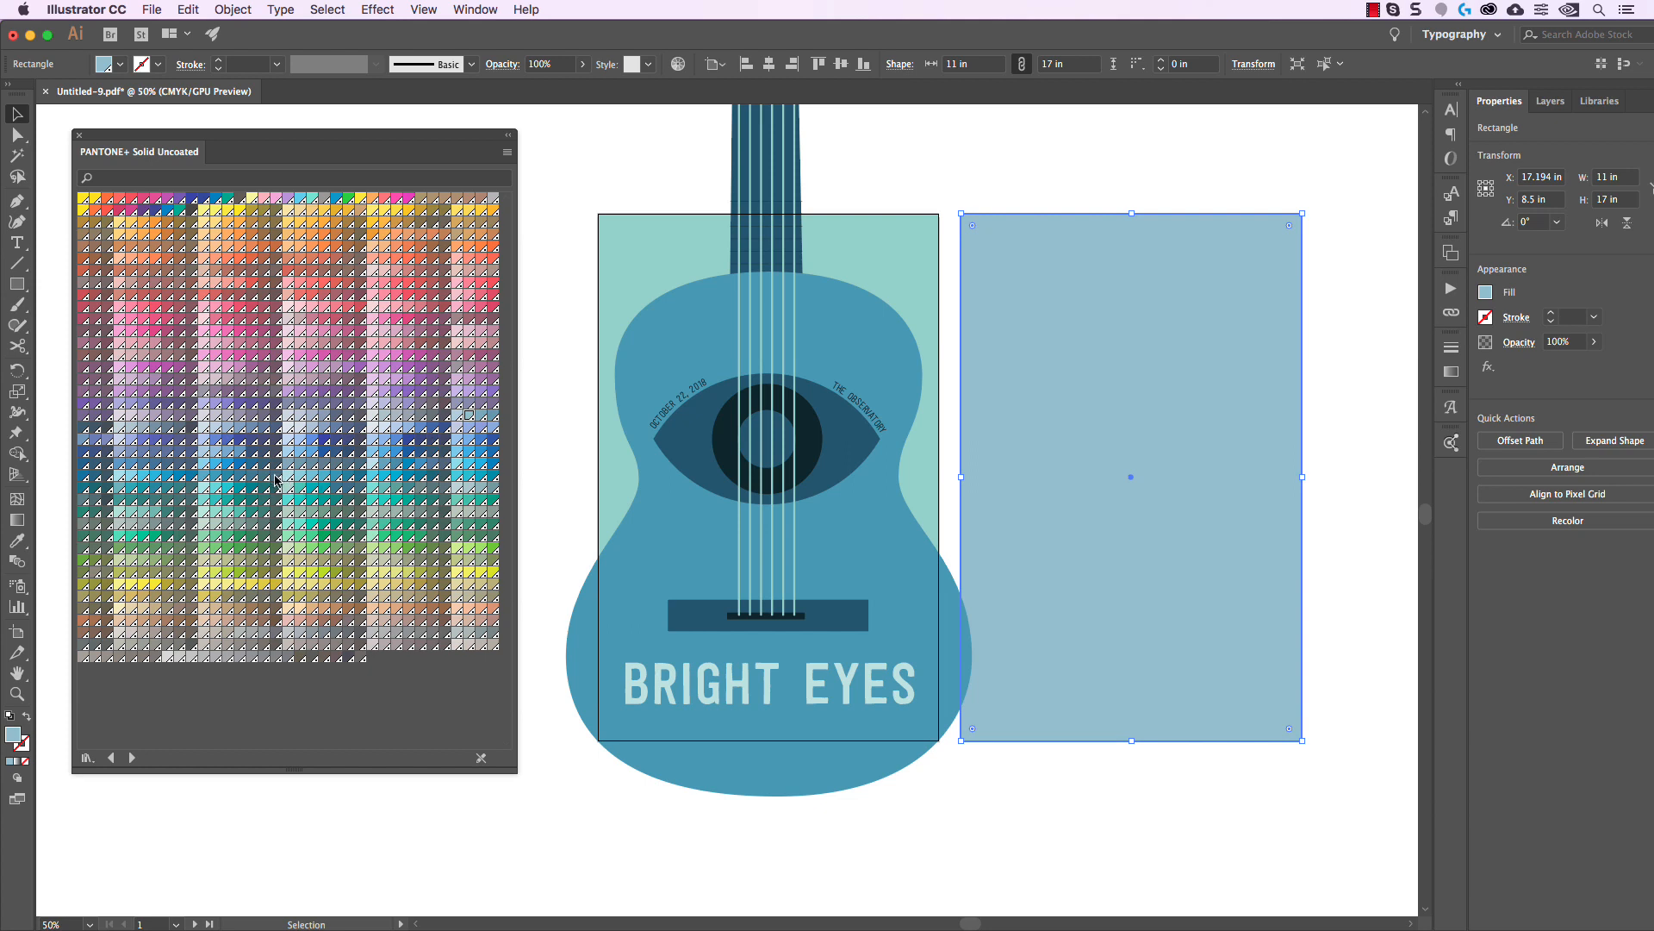
{"action": "left_click", "coordinate": [122, 491]}
{"action": "left_click", "coordinate": [119, 478]}
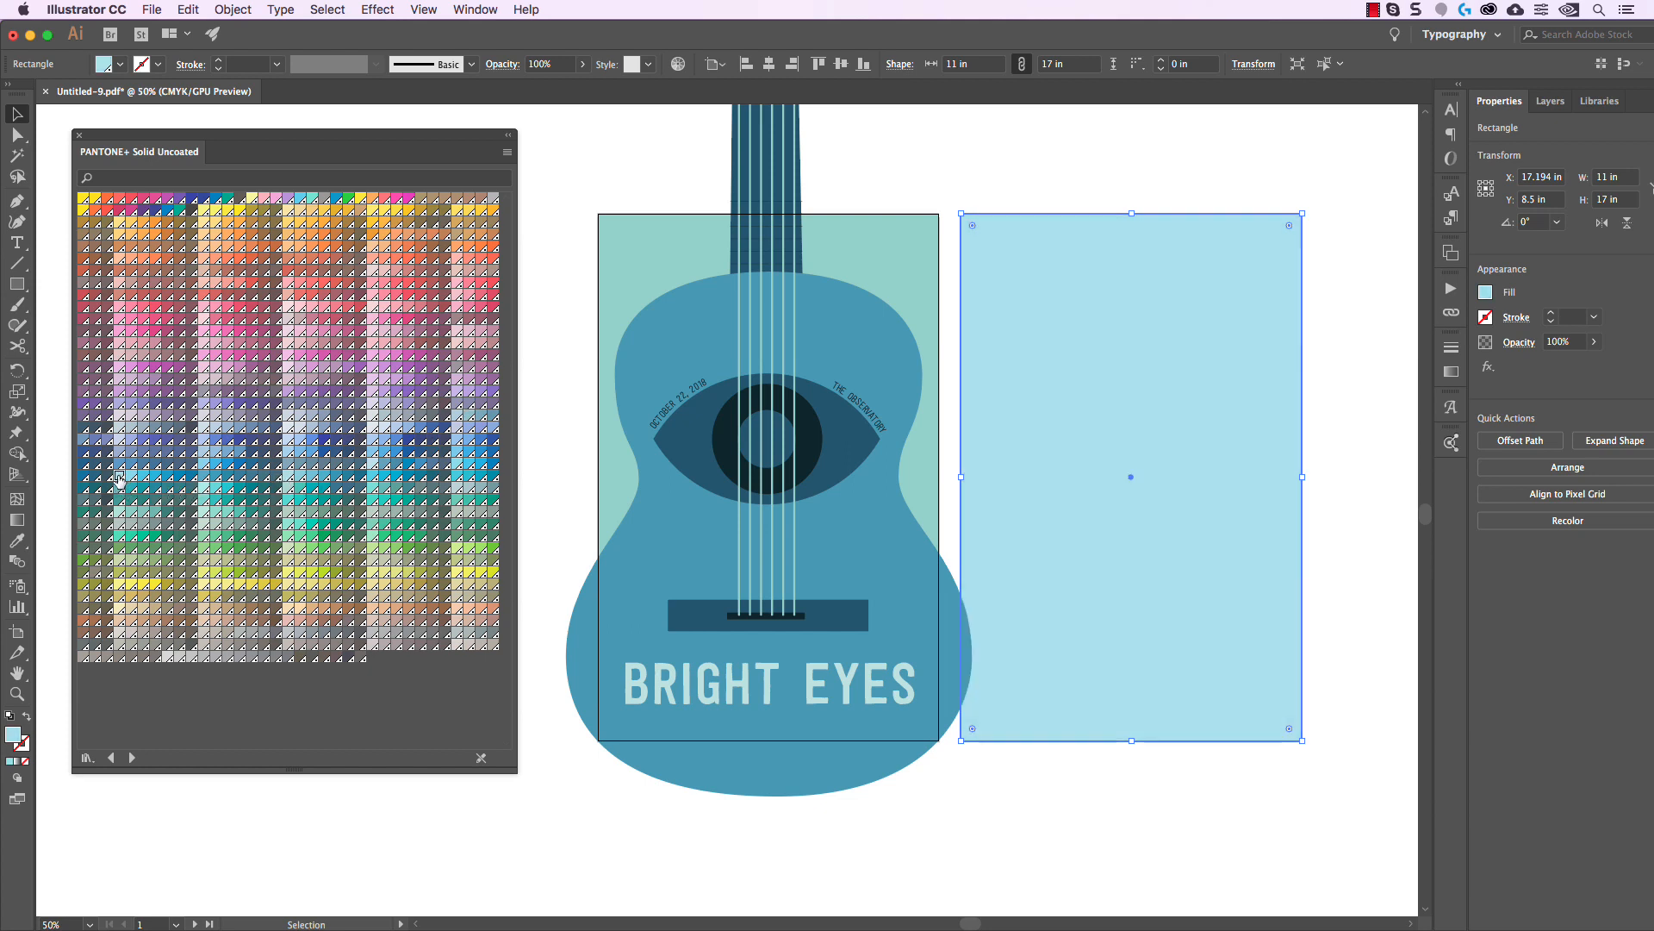
{"action": "left_click", "coordinate": [131, 479]}
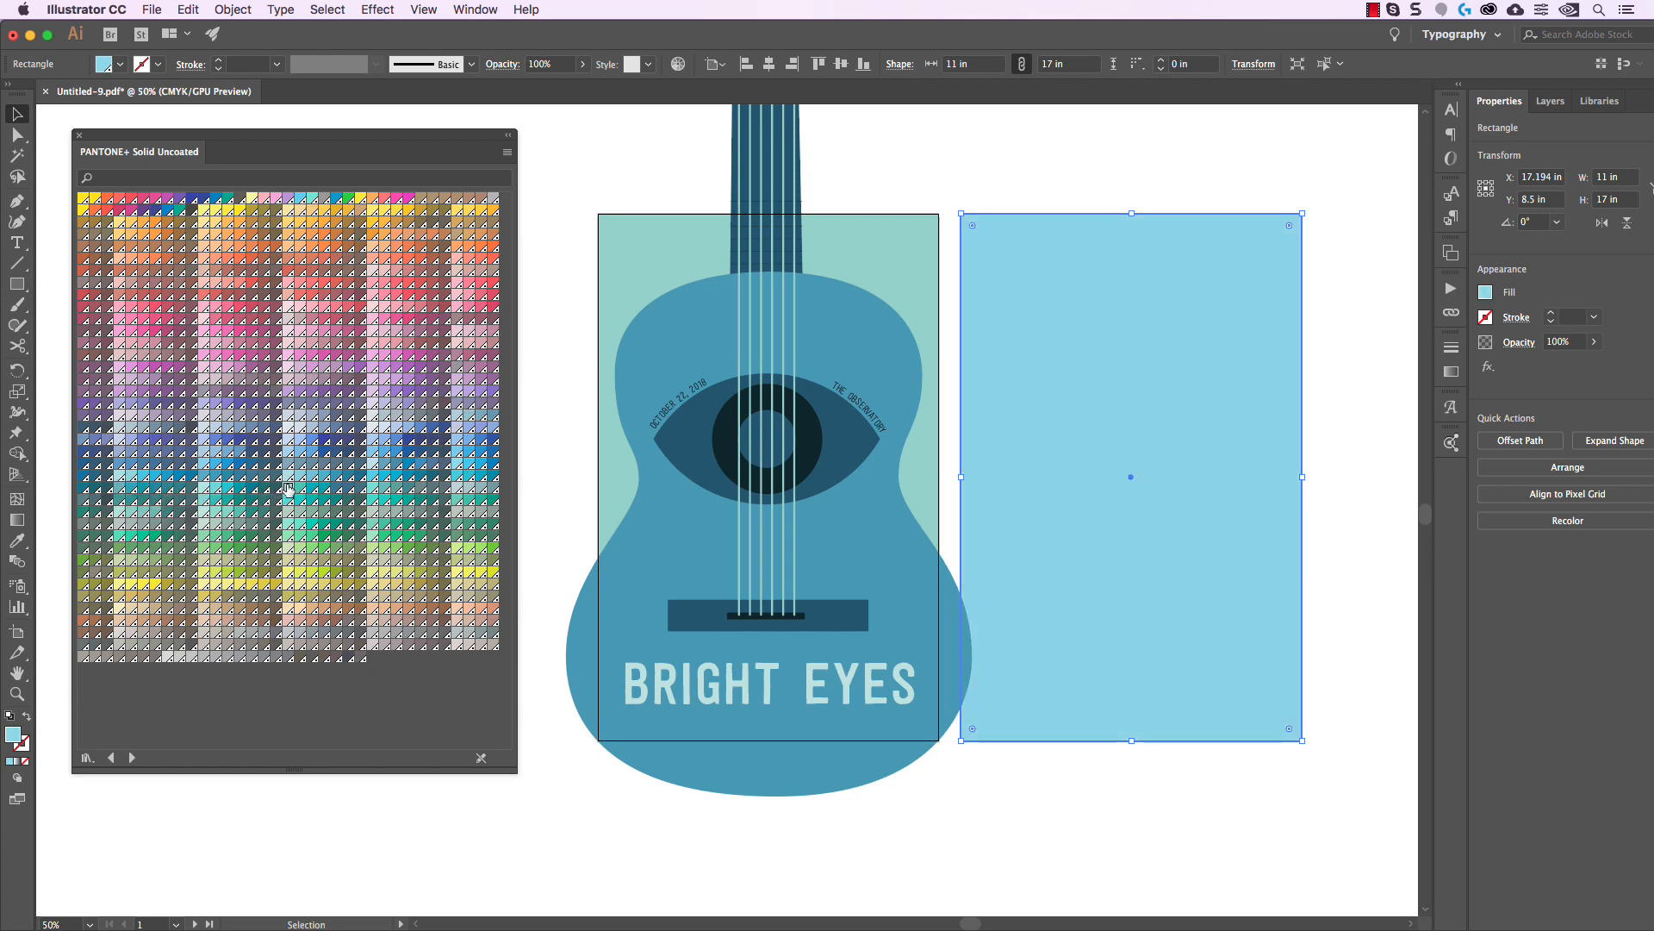
{"action": "left_click", "coordinate": [288, 489]}
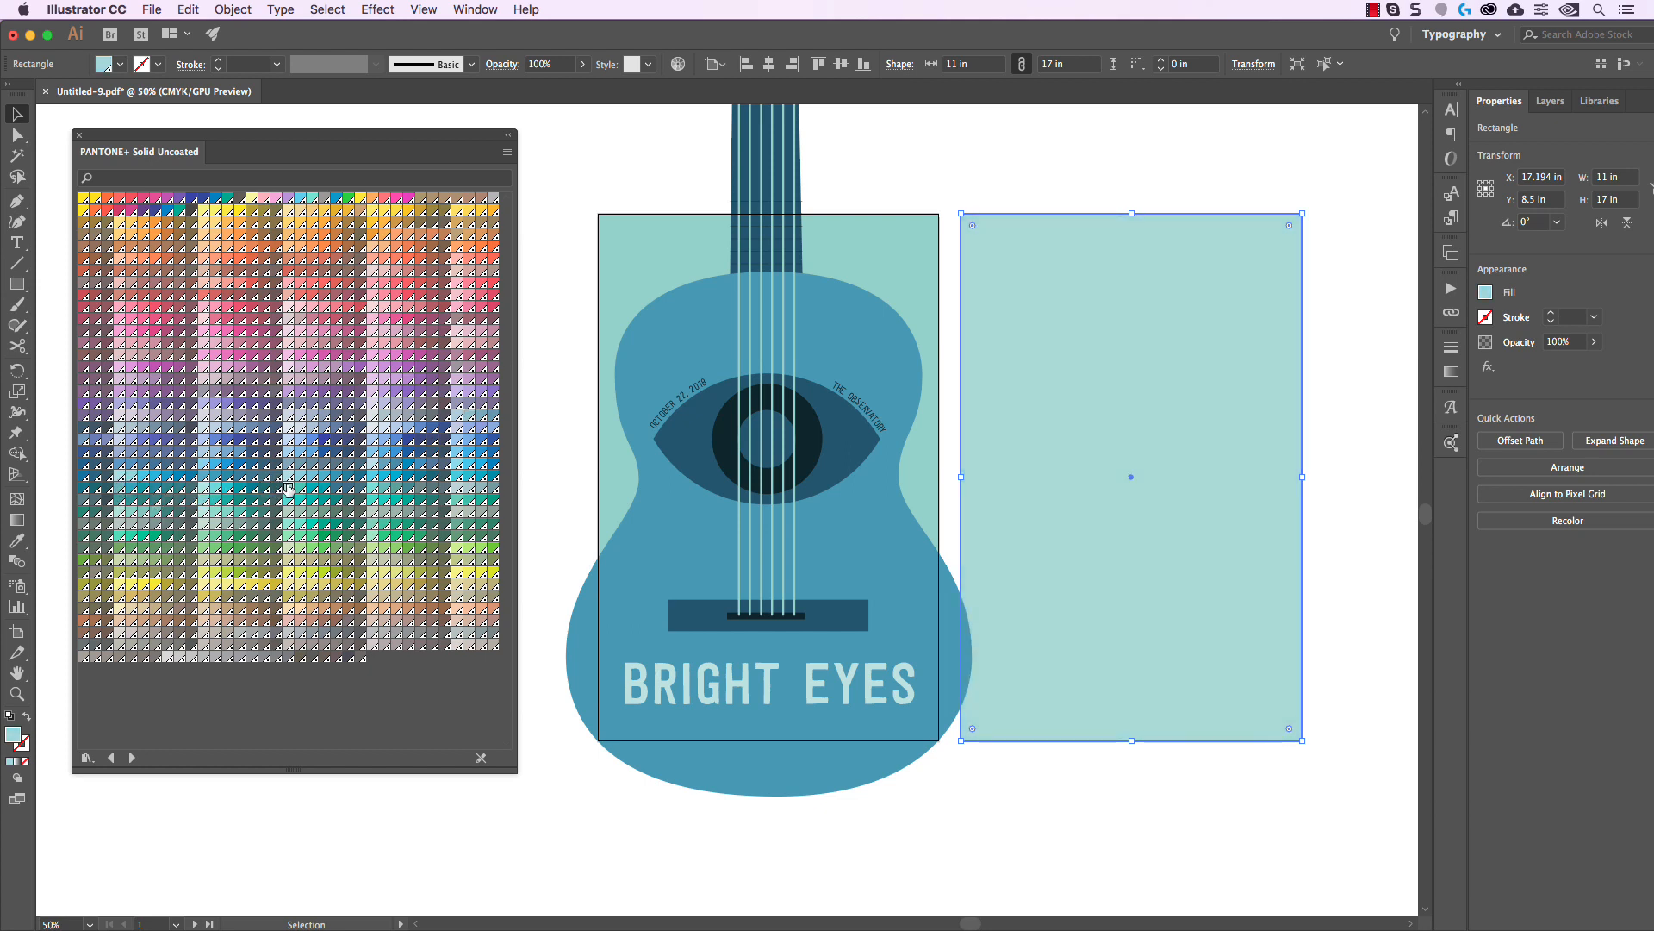
{"action": "left_click", "coordinate": [1168, 763]}
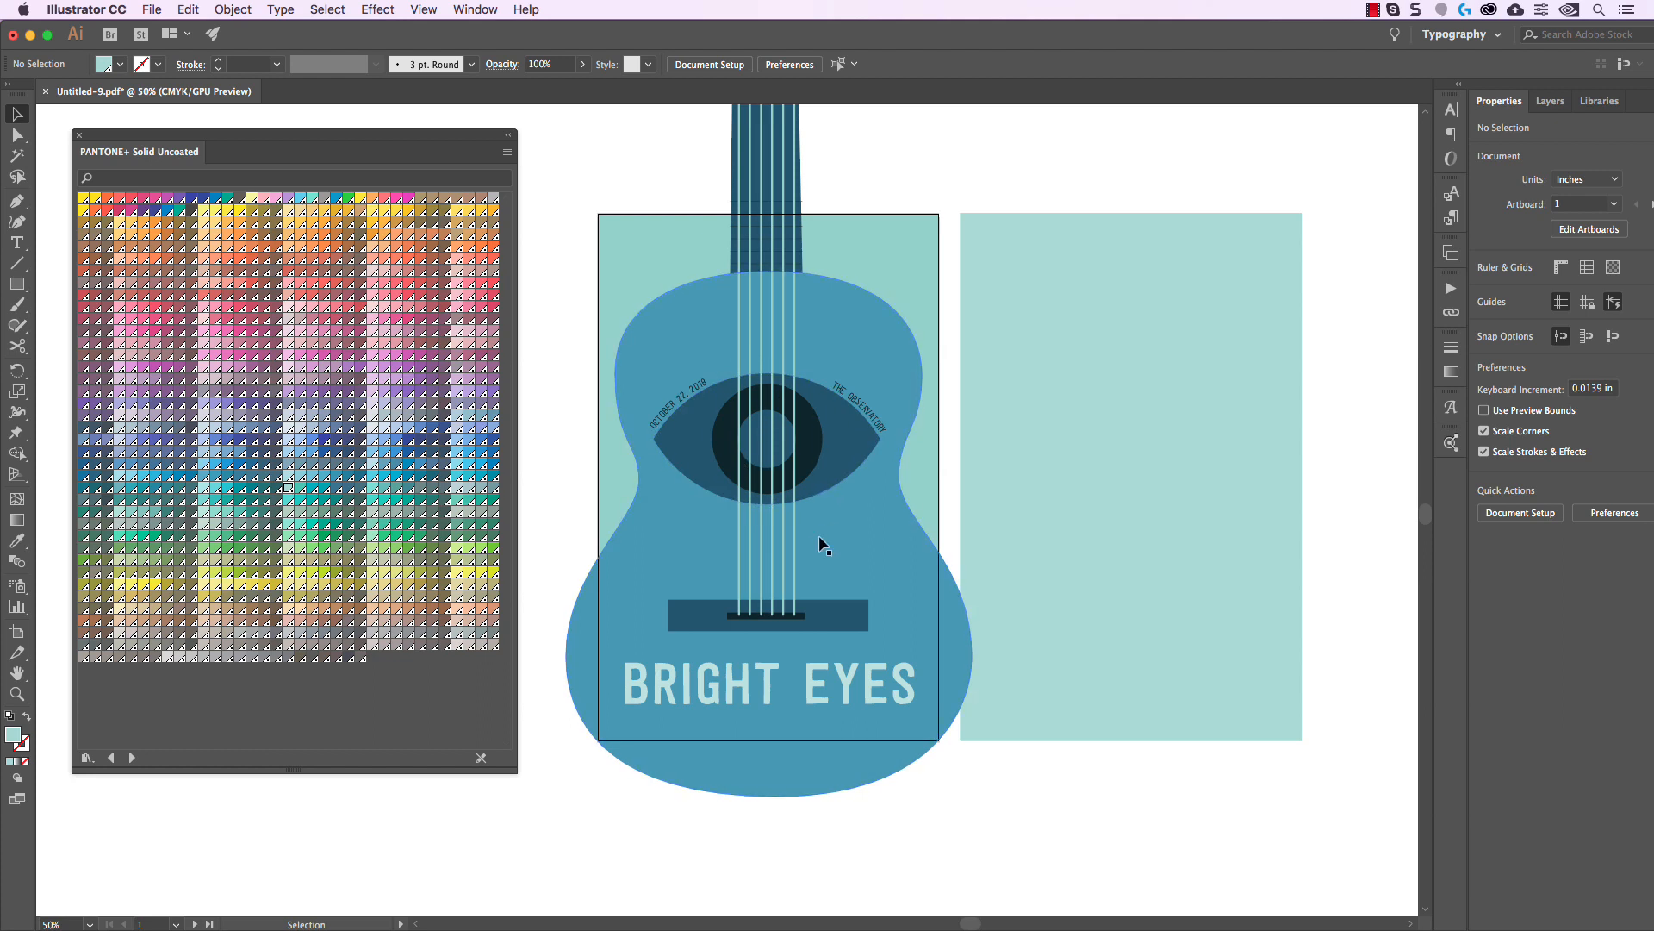
Close the PANTONE+ Solid Uncoated swatch library and delete the duplicate rectangle beside the poster.
{"action": "scroll", "coordinate": [1039, 814], "scroll_direction": "up", "scroll_amount": 2}
{"action": "scroll", "coordinate": [1039, 815], "scroll_direction": "right", "scroll_amount": 1}
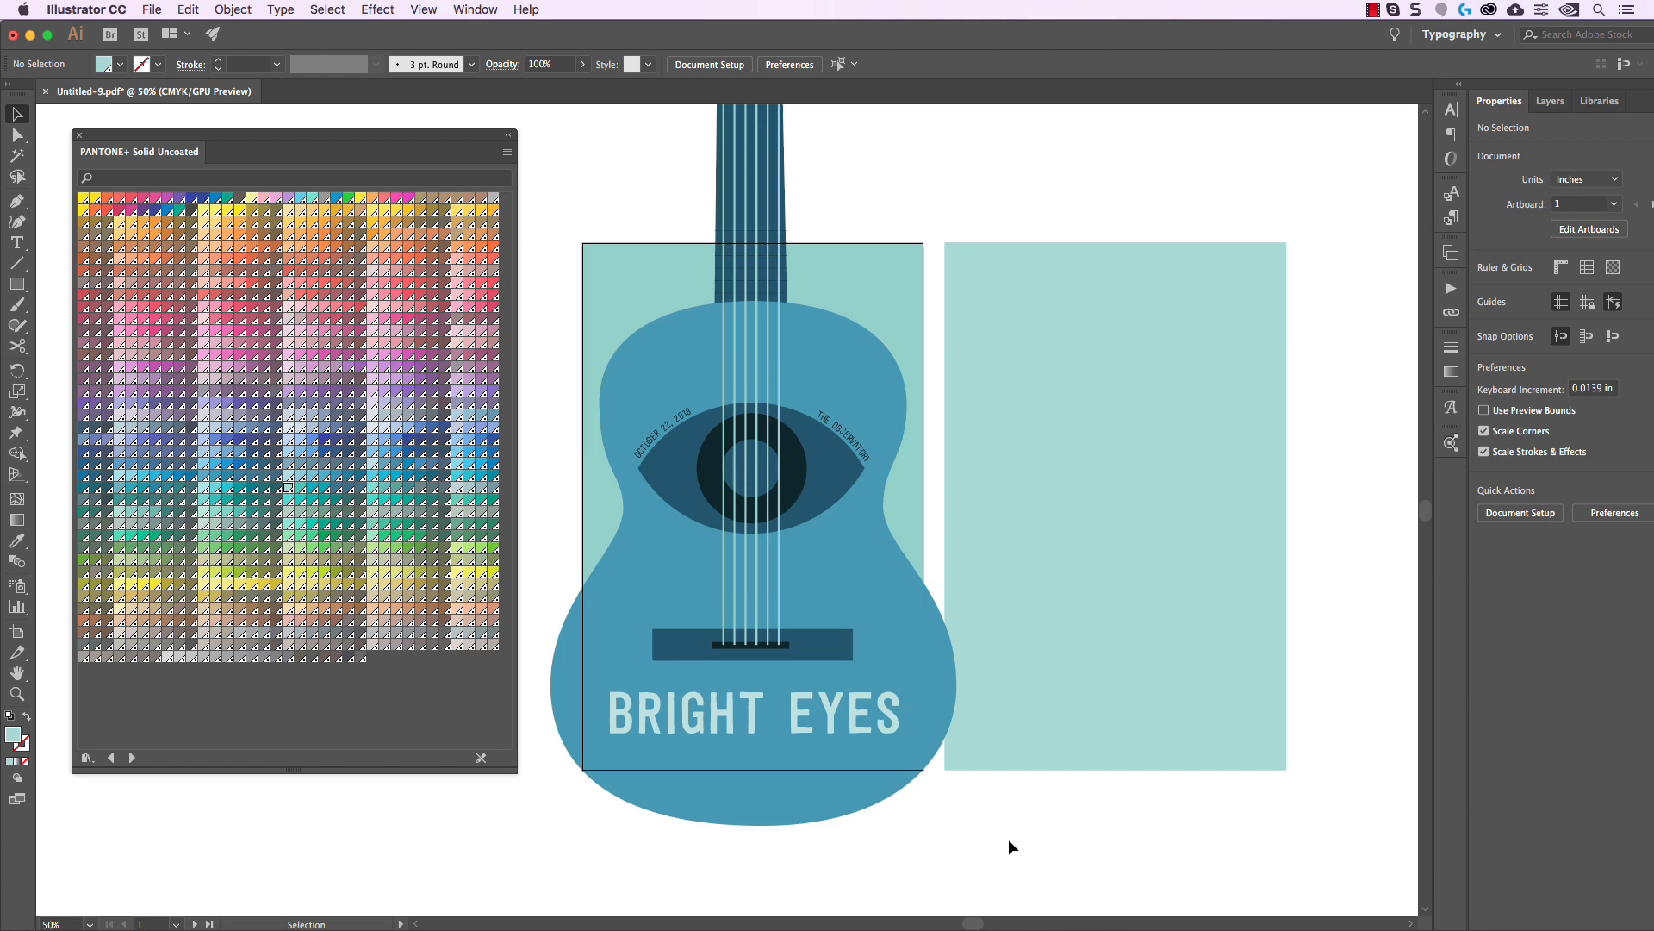
{"action": "left_click", "coordinate": [79, 135]}
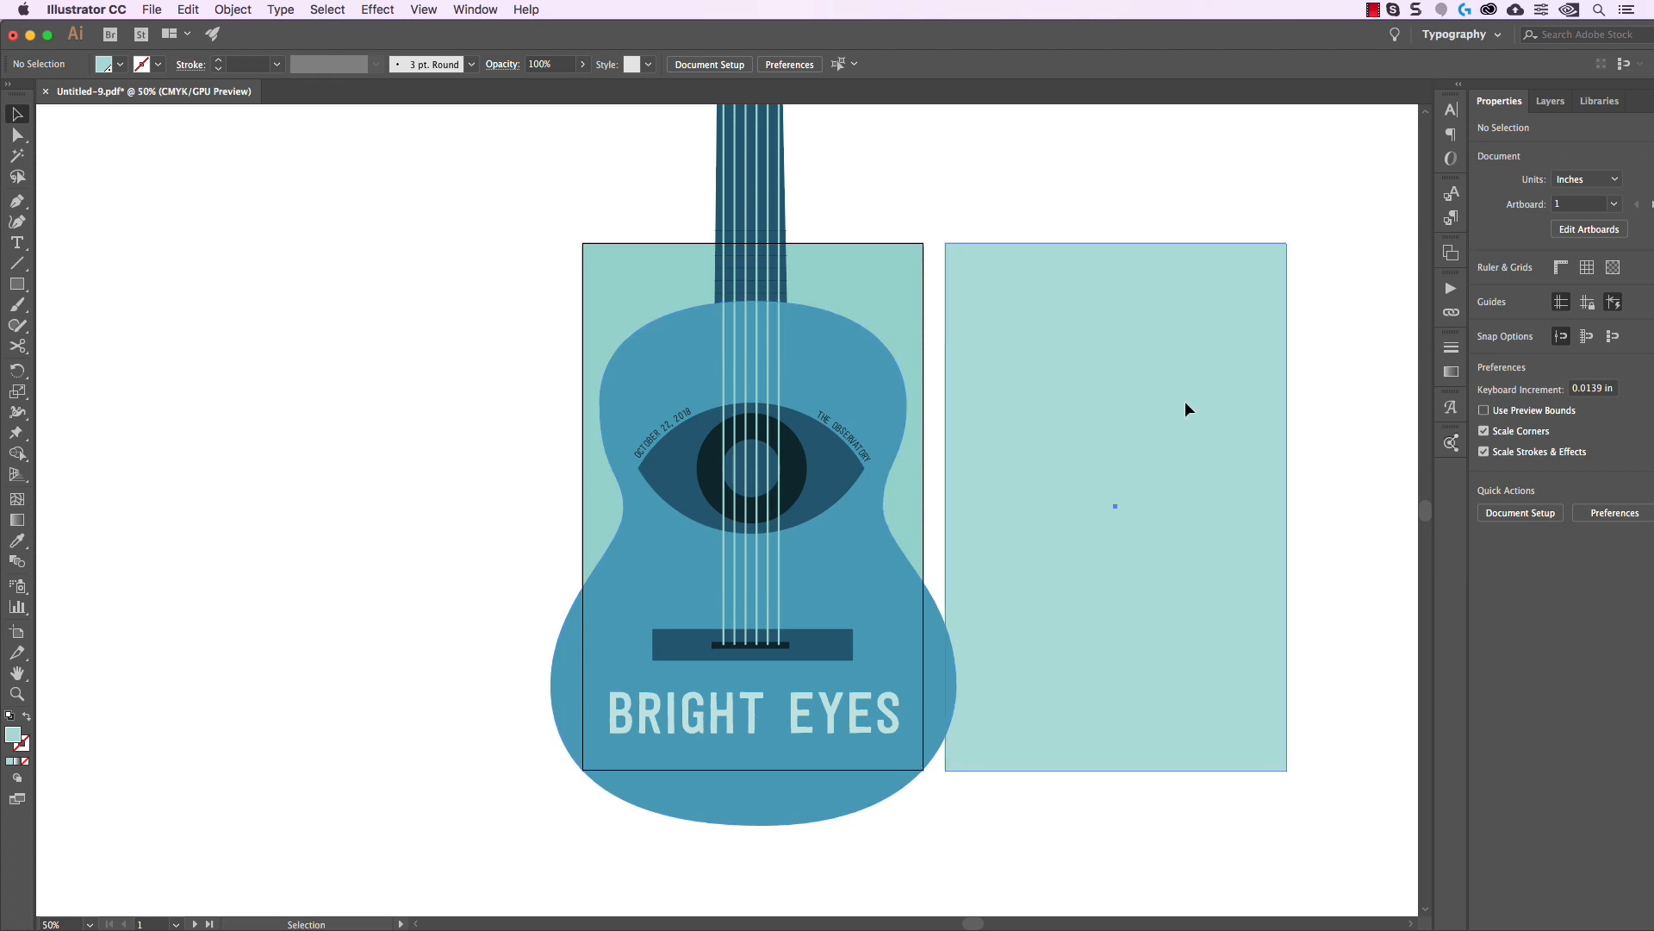
{"action": "left_click", "coordinate": [1134, 403]}
{"action": "key", "text": "Delete"}
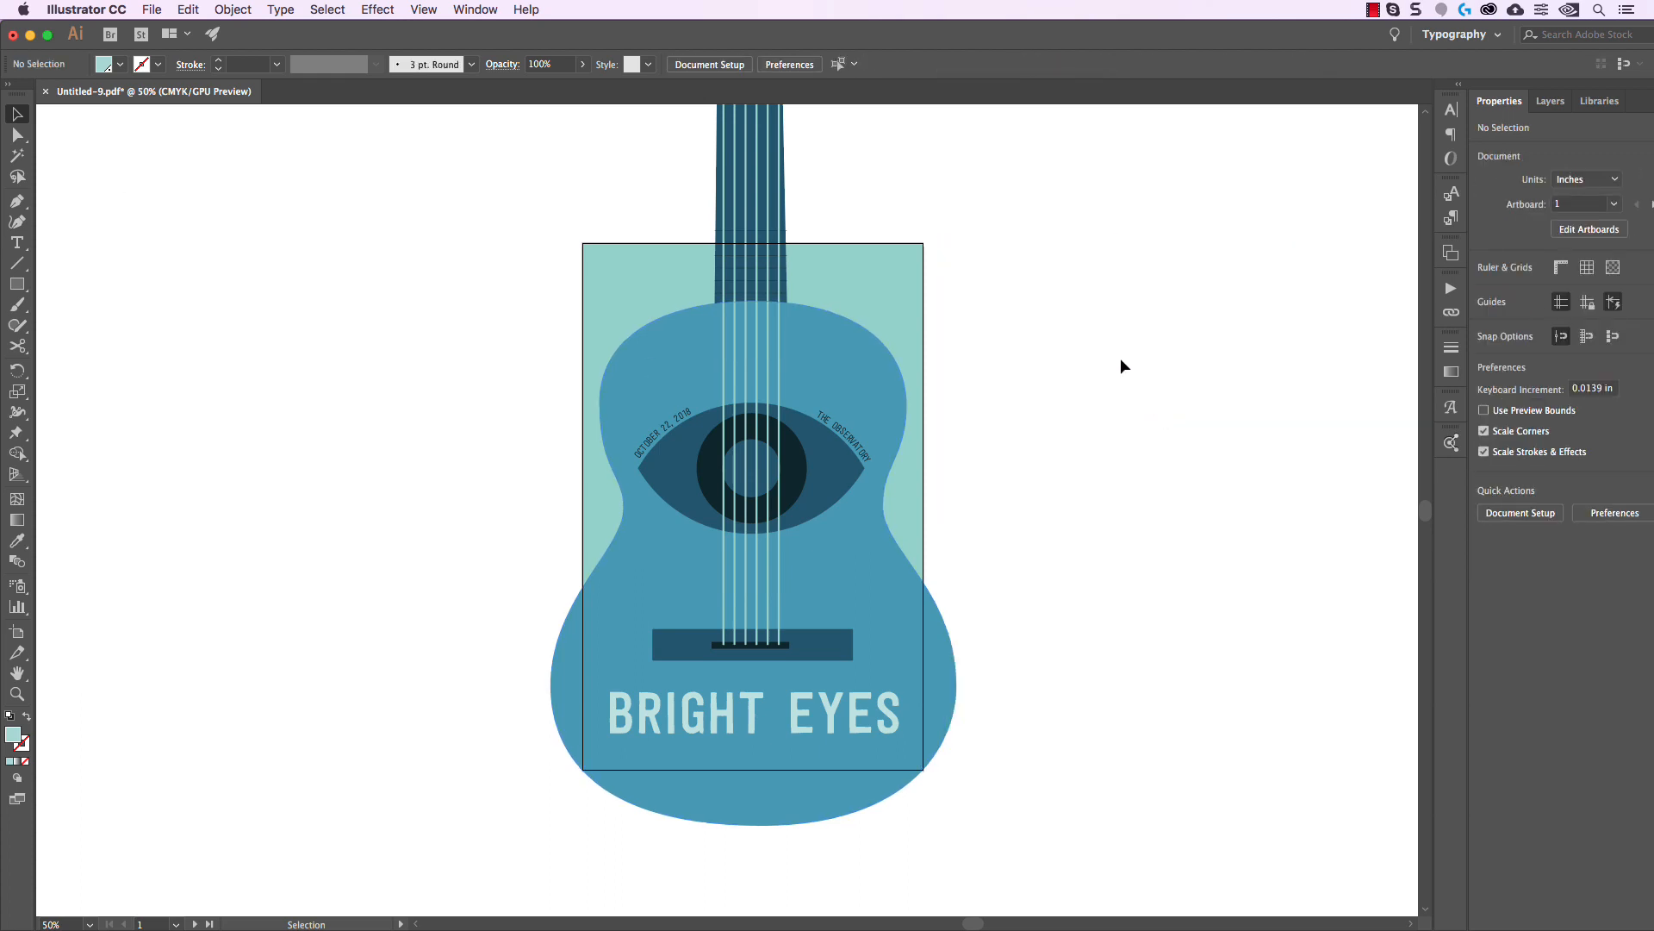
Examine the poster artwork at 100% along the artboard edges and around the guitar body.
{"action": "scroll", "coordinate": [1120, 358], "scroll_direction": "left", "scroll_amount": 2}
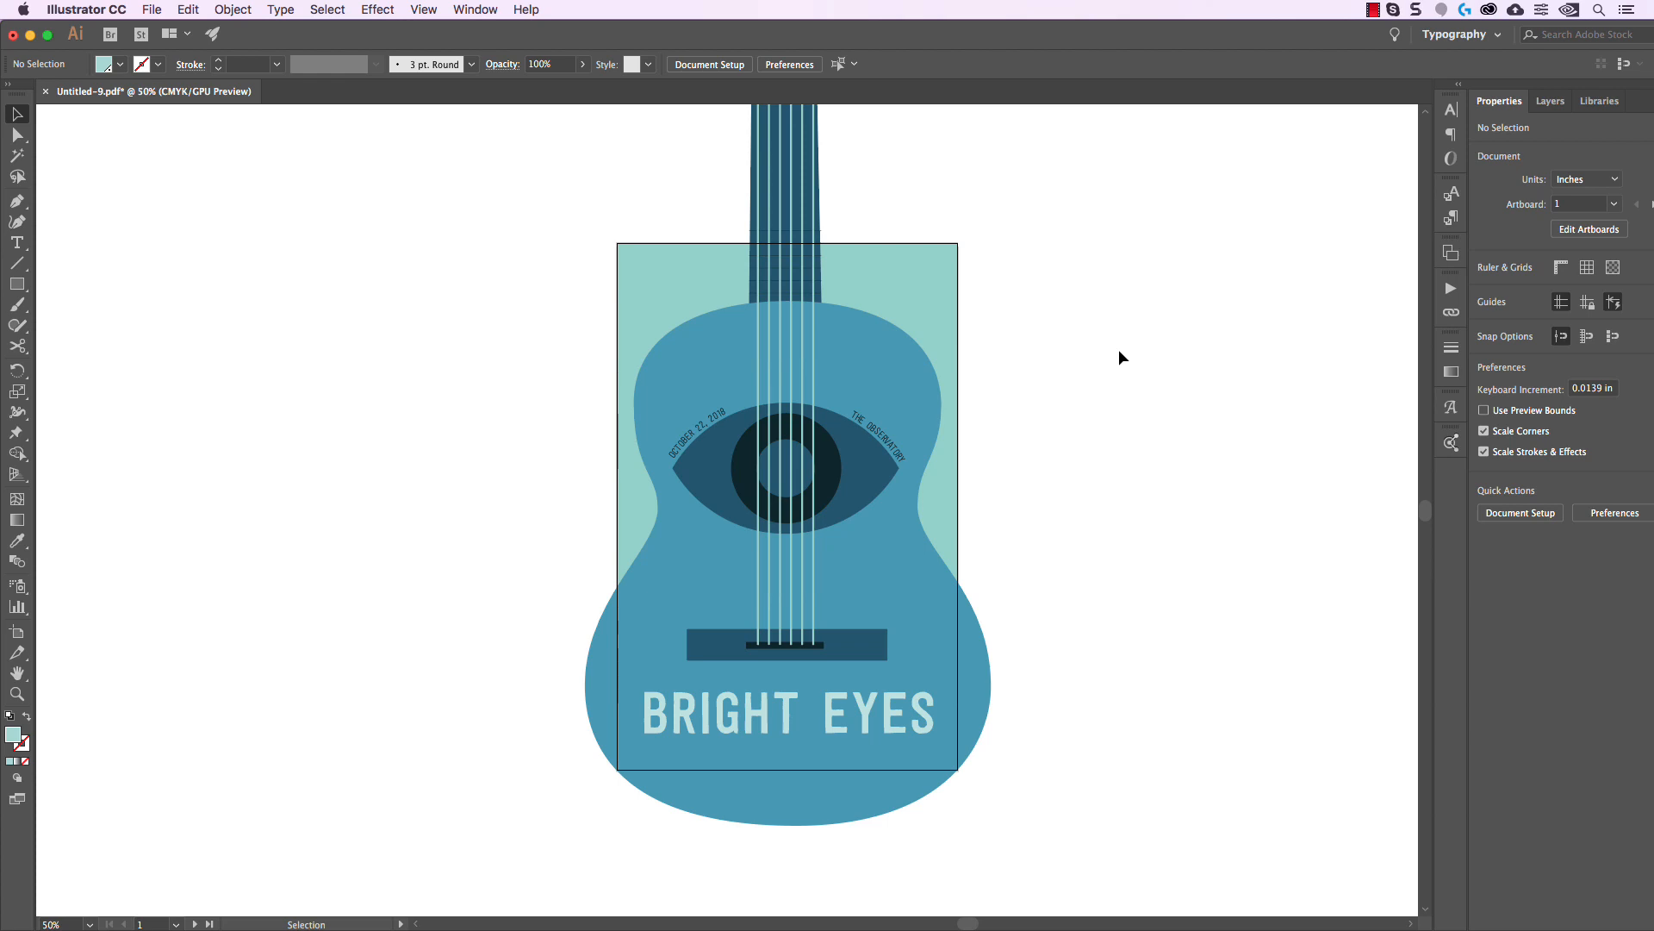
{"action": "scroll", "coordinate": [1120, 350], "scroll_direction": "down", "scroll_amount": 1}
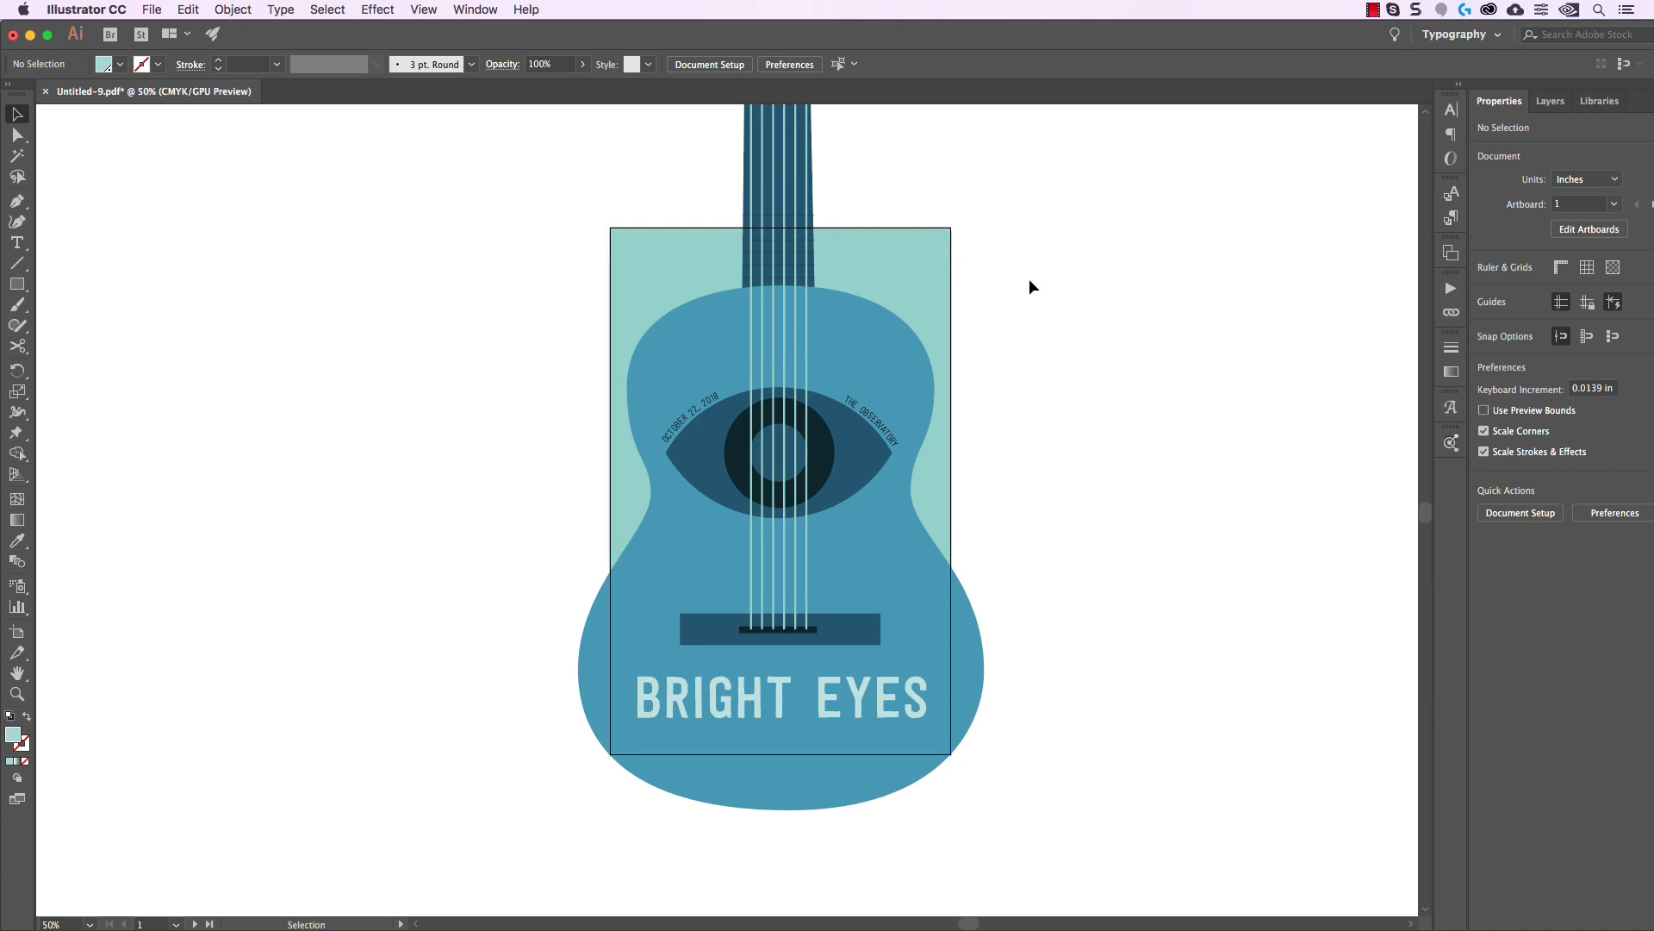
{"action": "key", "text": "super+equal"}
{"action": "key", "text": "super+equal"}
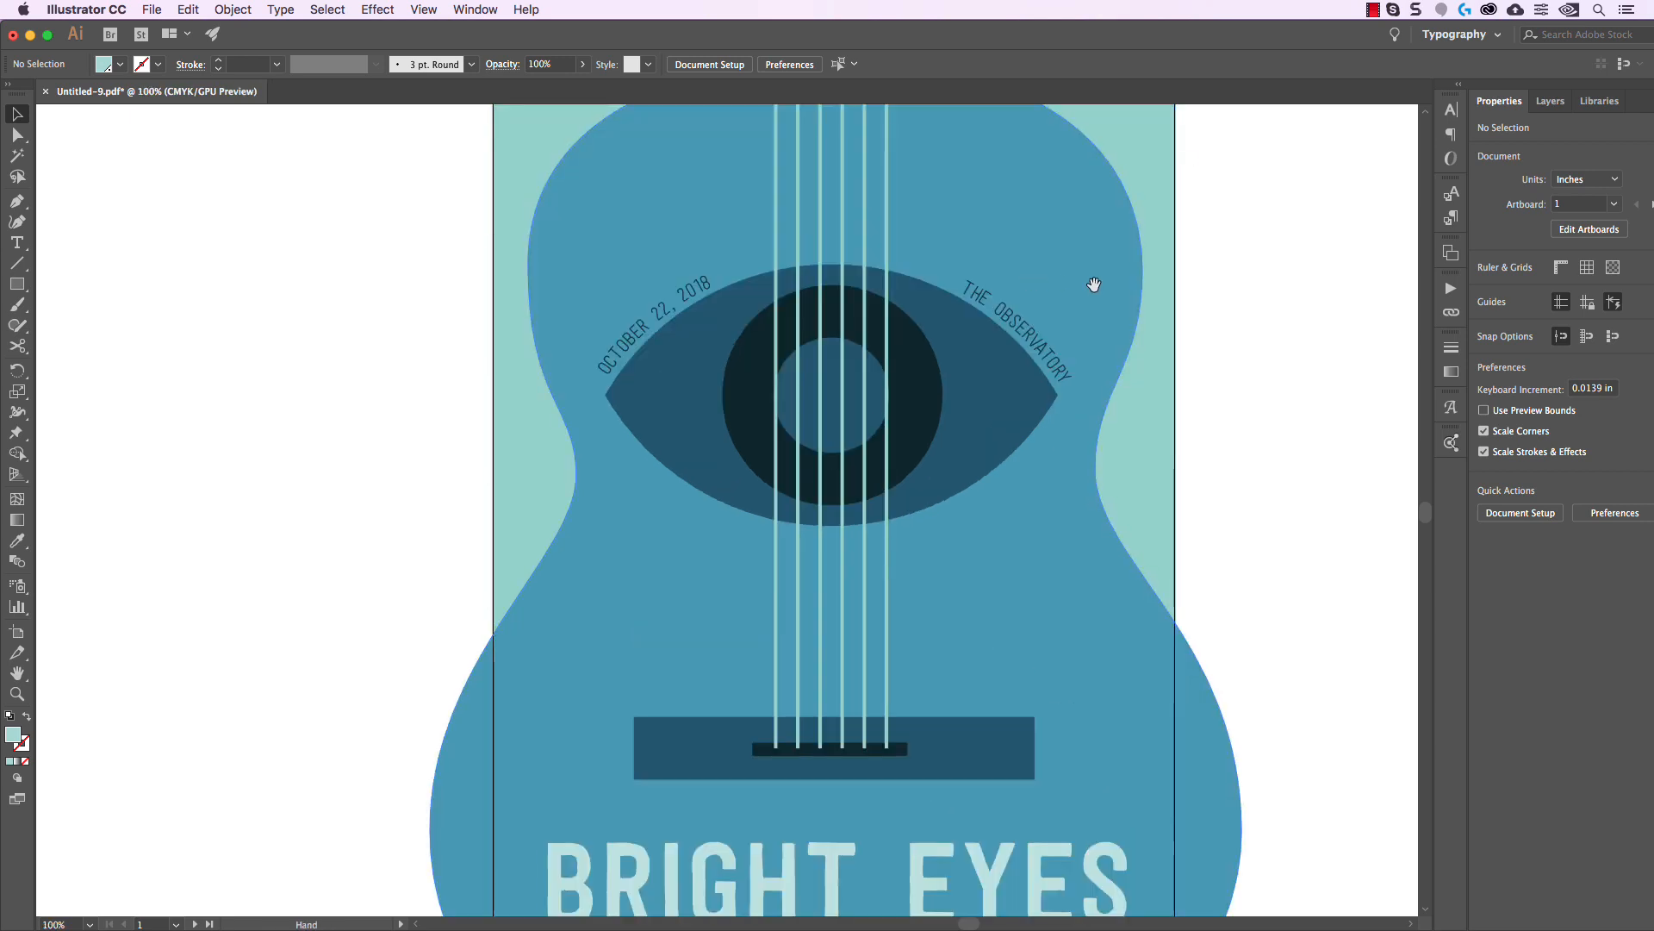
{"action": "left_click_drag", "start_coordinate": [1095, 284], "coordinate": [901, 357]}
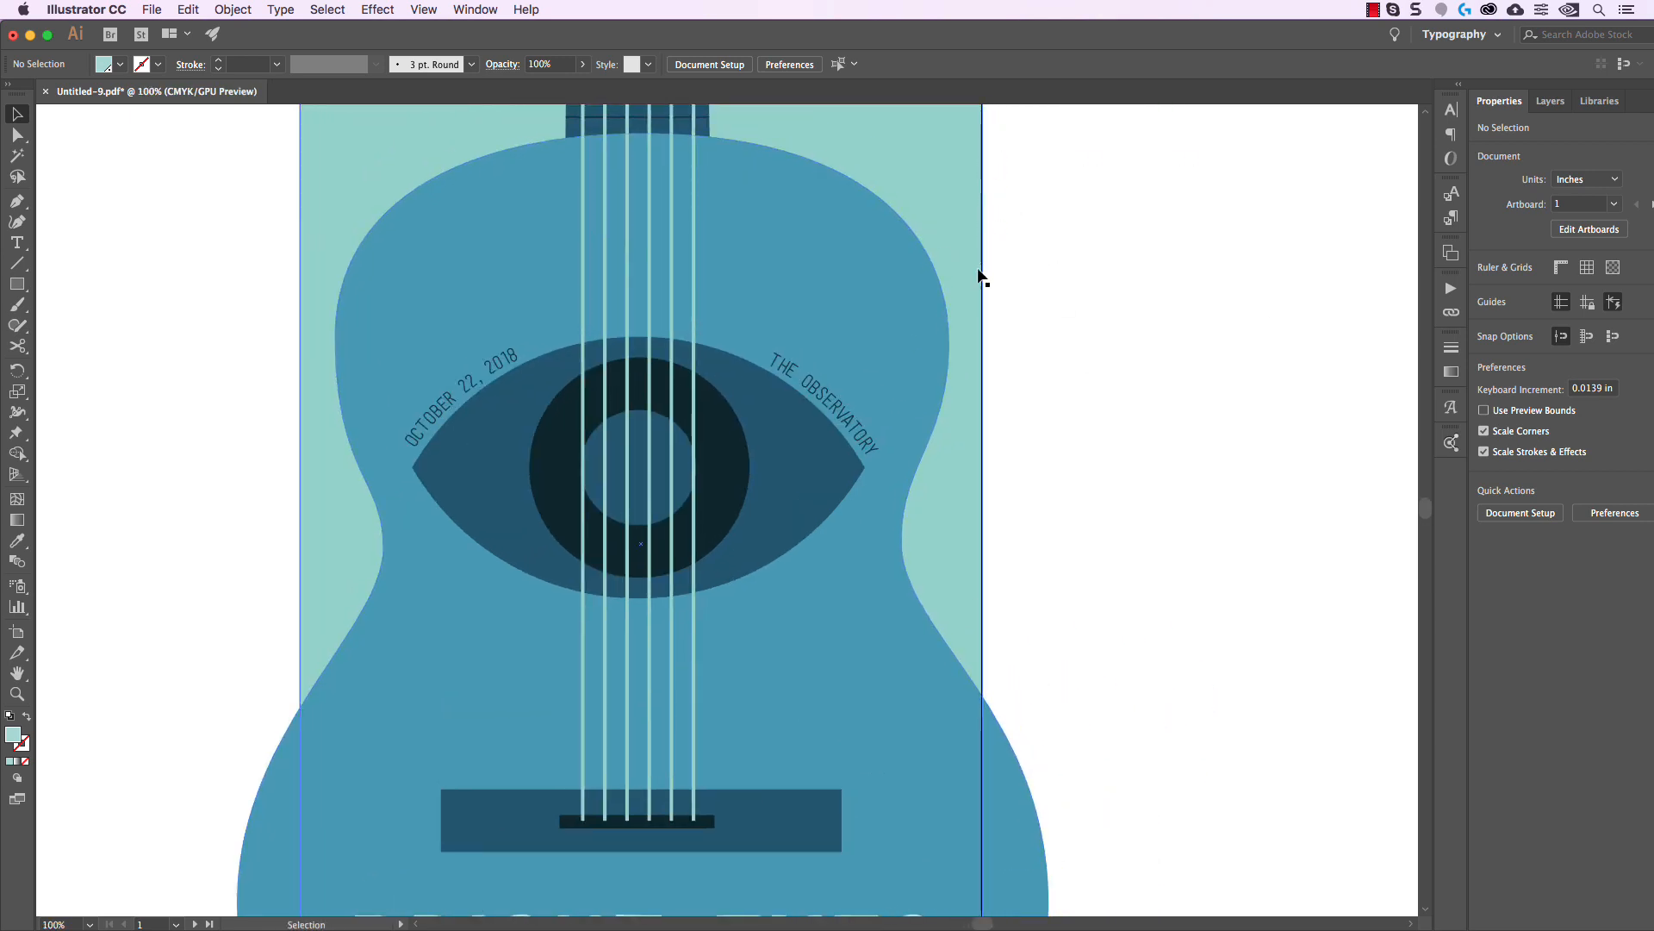
{"action": "scroll", "coordinate": [1025, 284], "scroll_direction": "up", "scroll_amount": 5}
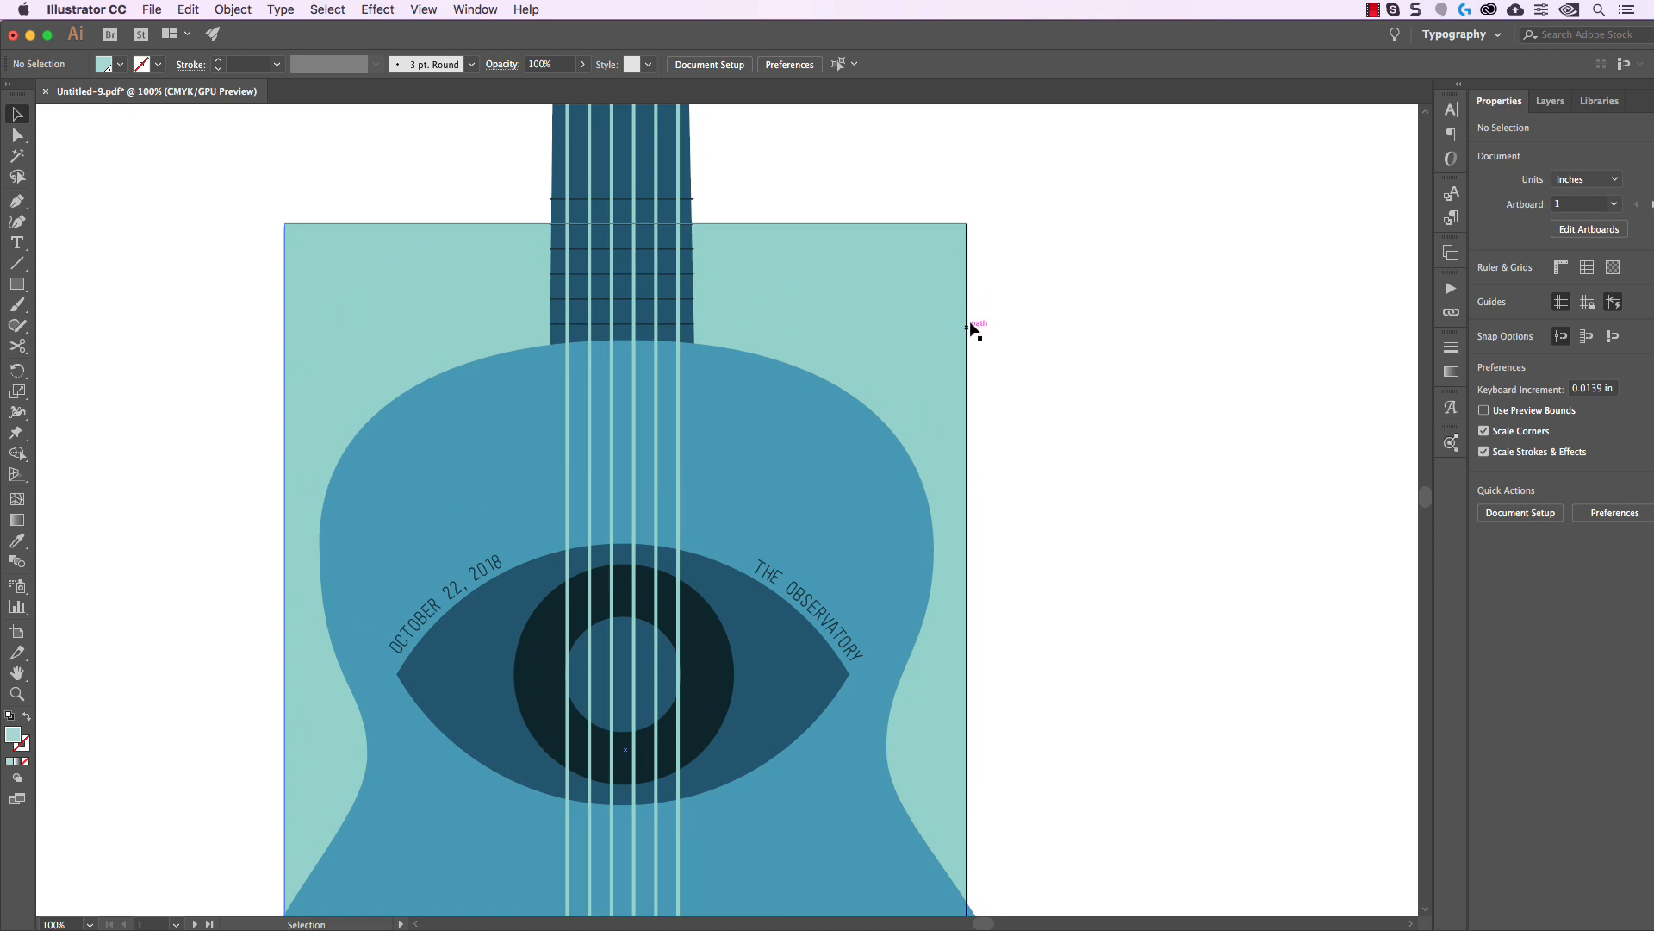
{"action": "scroll", "coordinate": [1073, 379], "scroll_direction": "left", "scroll_amount": 3}
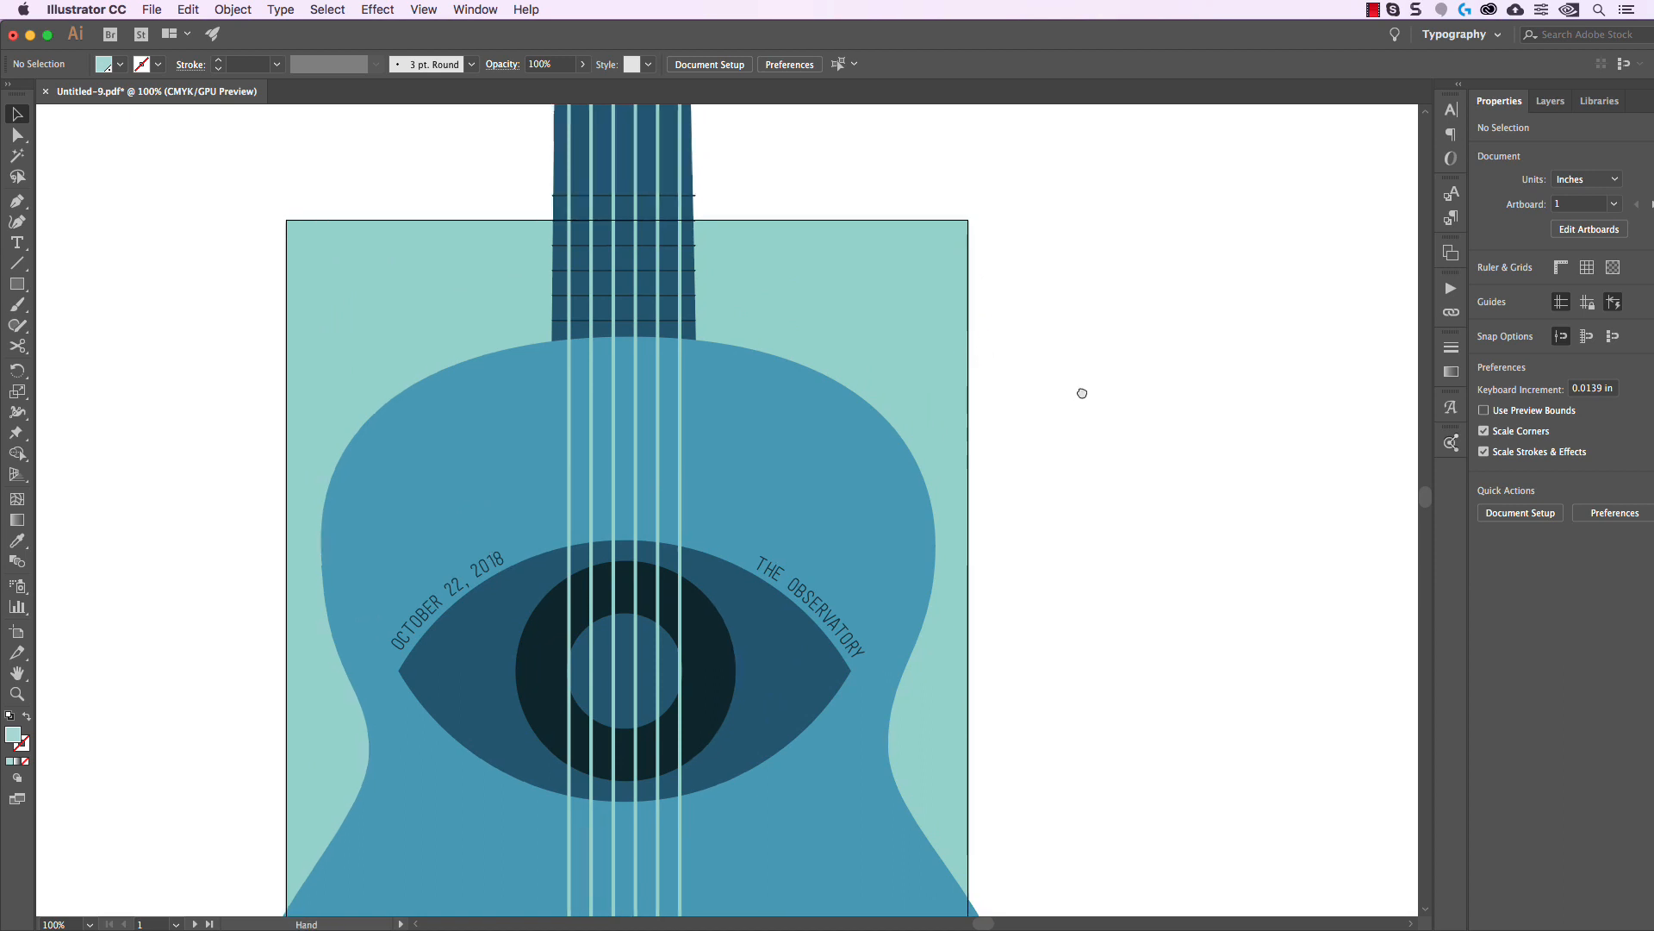
{"action": "scroll", "coordinate": [1093, 392], "scroll_direction": "left", "scroll_amount": 3}
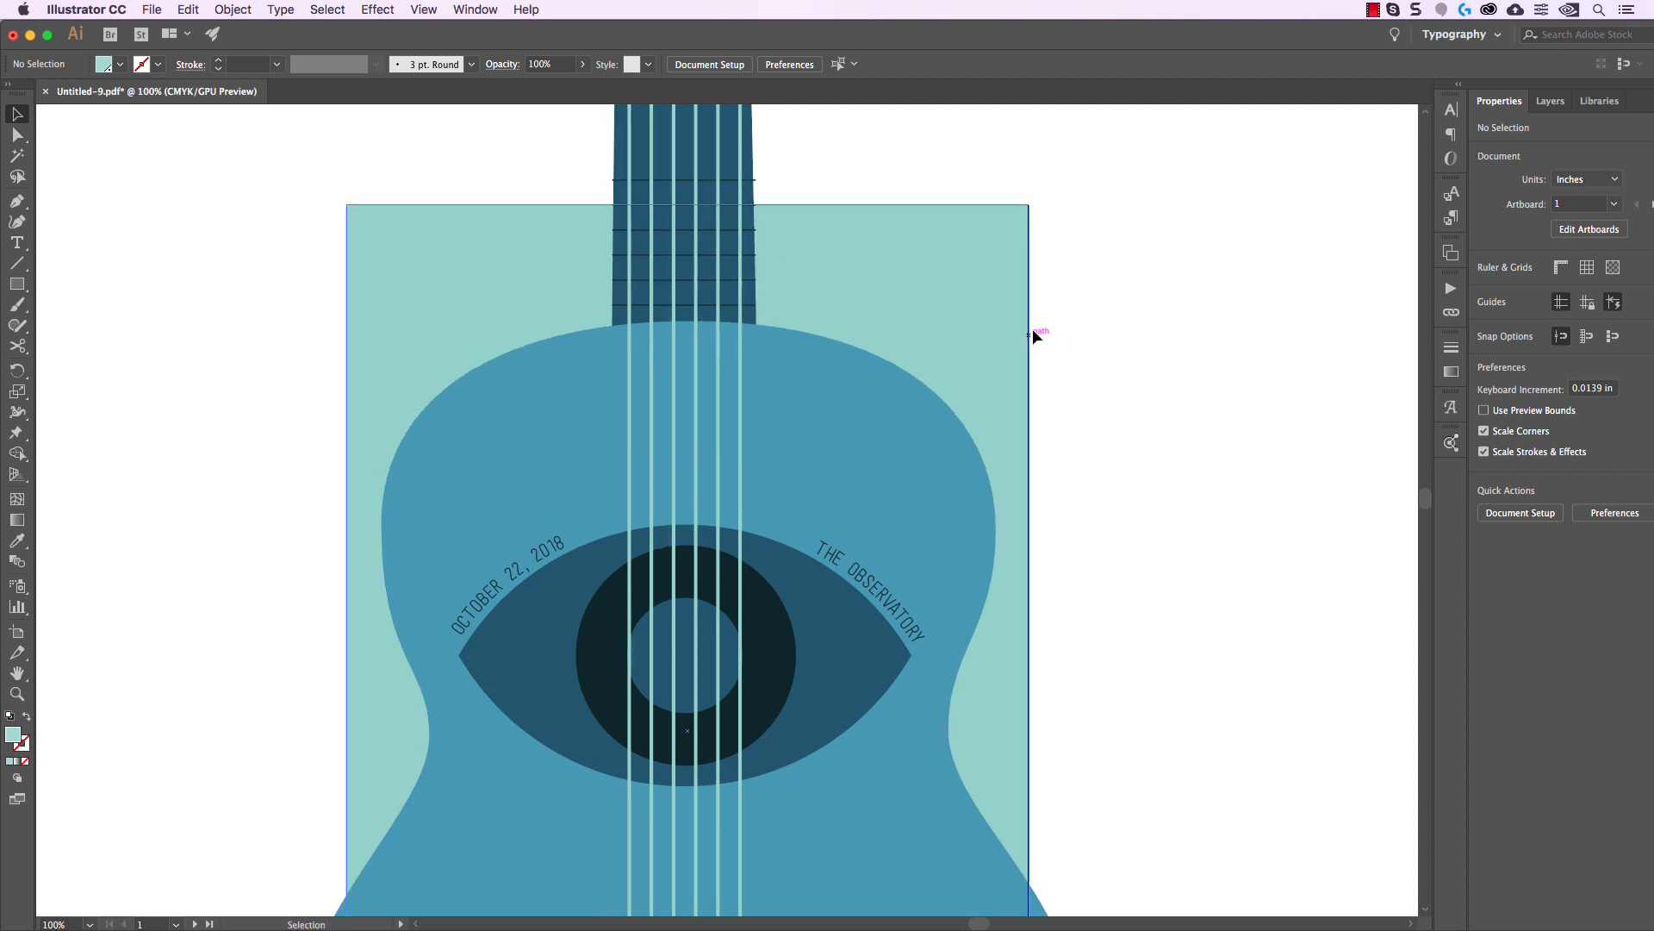
{"action": "scroll", "coordinate": [1044, 331], "scroll_direction": "down", "scroll_amount": 2}
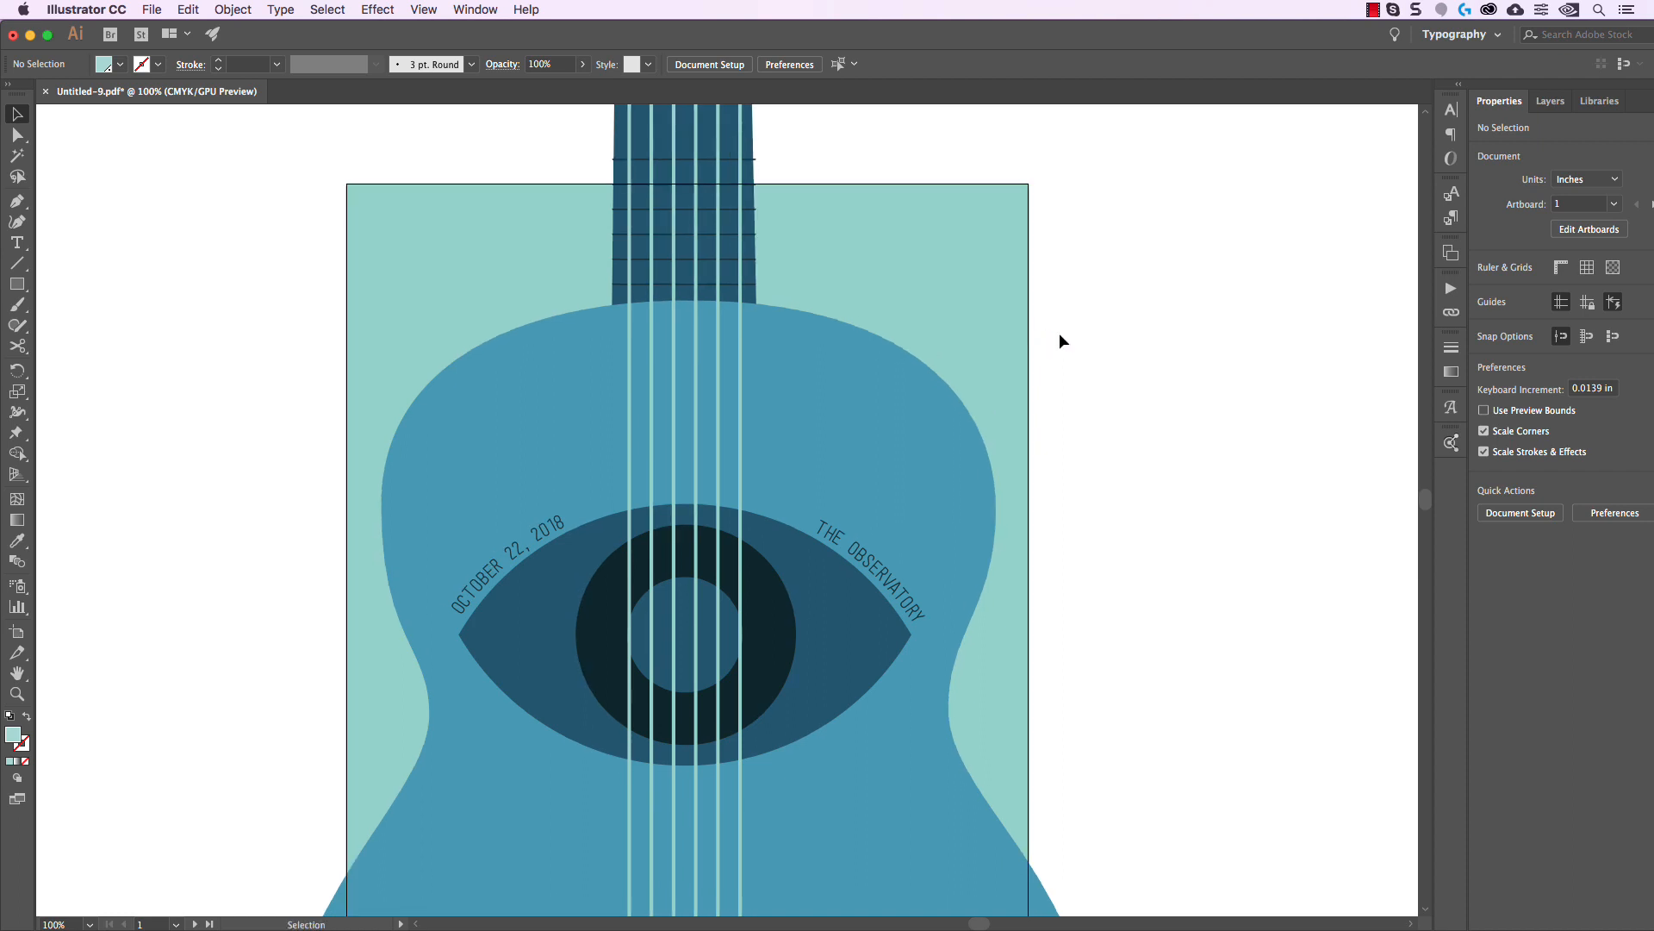
{"action": "scroll", "coordinate": [1046, 389], "scroll_direction": "down", "scroll_amount": 4}
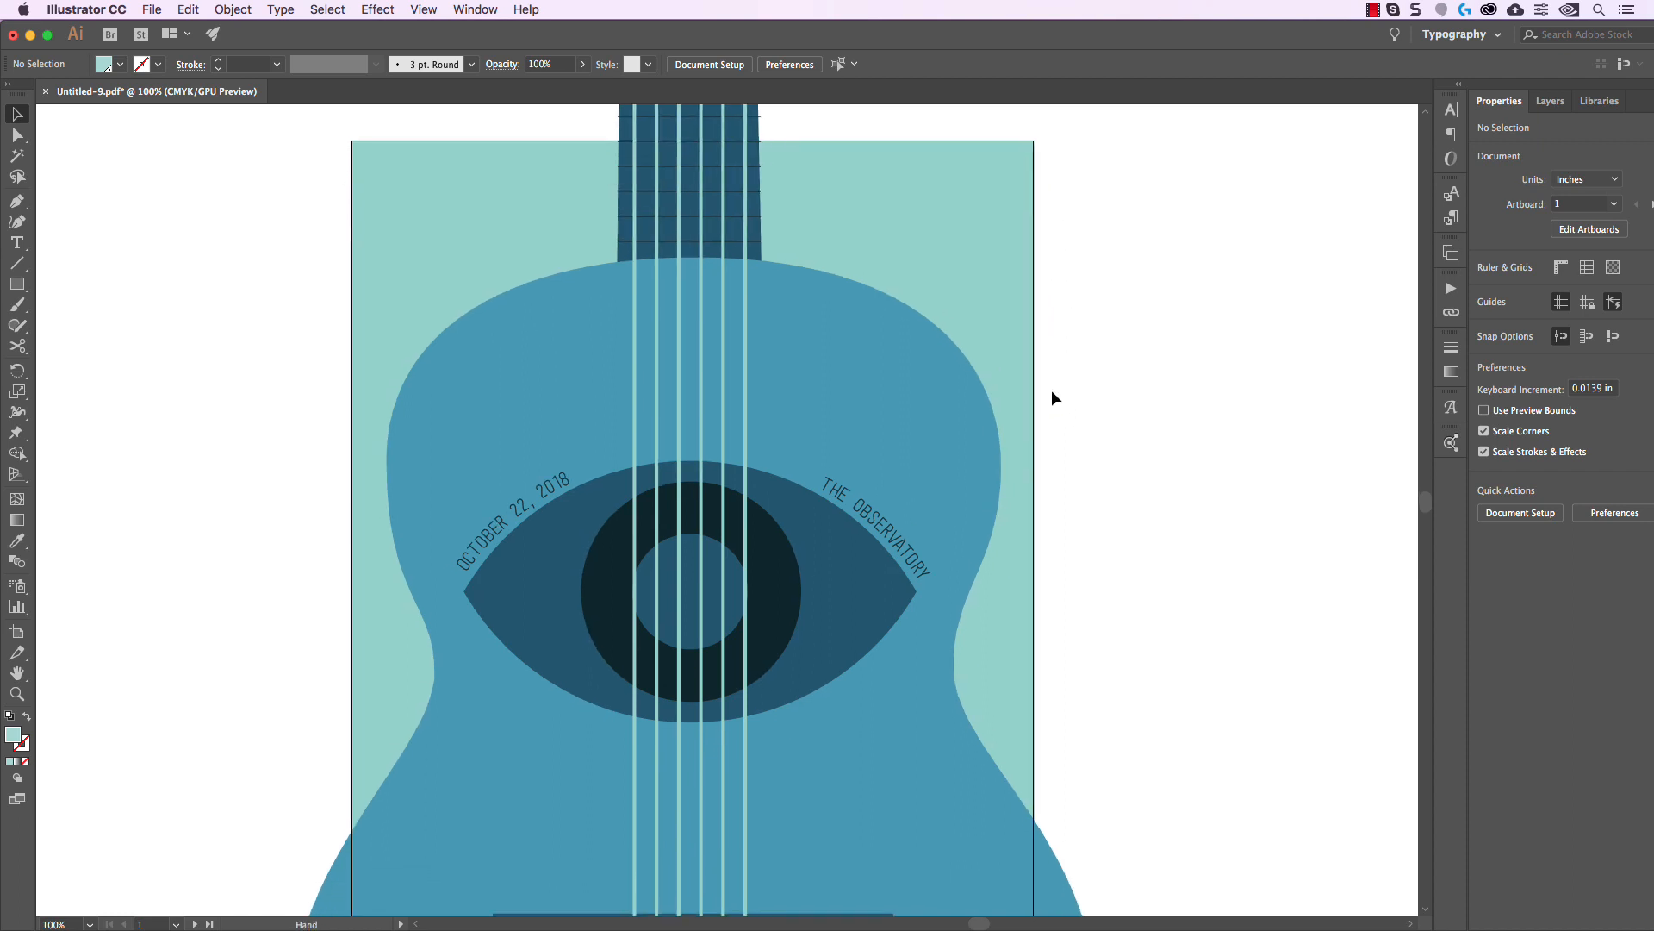
{"action": "scroll", "coordinate": [1056, 416], "scroll_direction": "down", "scroll_amount": 9}
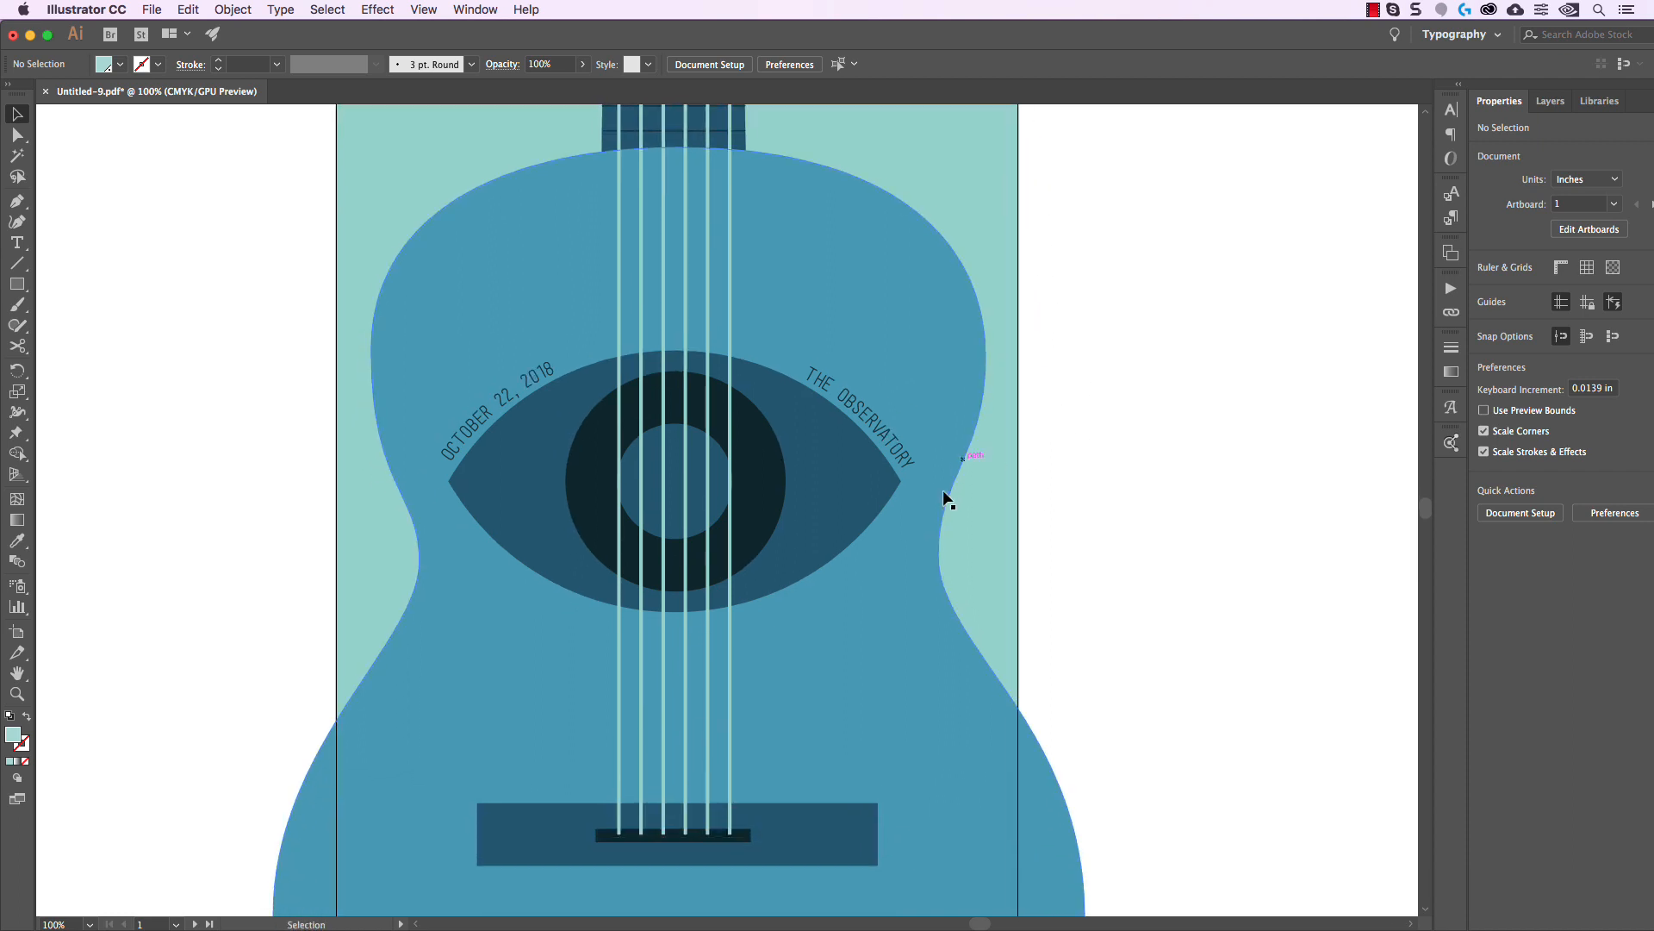
{"action": "left_click_drag", "start_coordinate": [1174, 631], "coordinate": [1226, 572]}
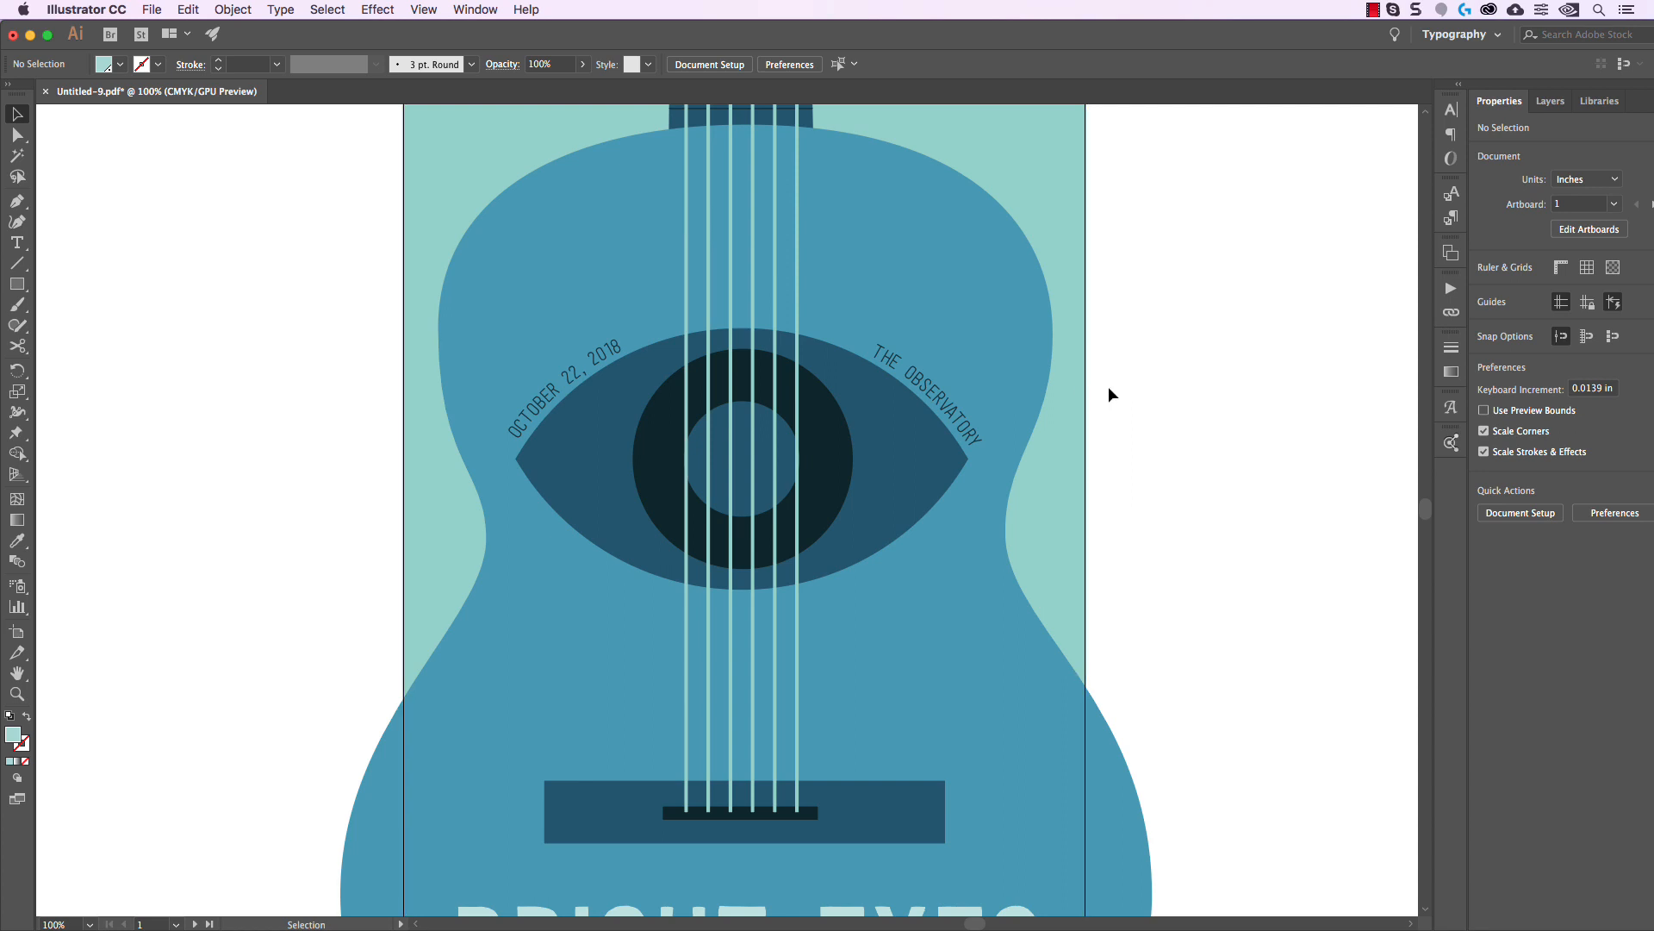
Set the document bleed to 0.125 in on the top, bottom, left and right.
{"action": "left_click", "coordinate": [152, 10]}
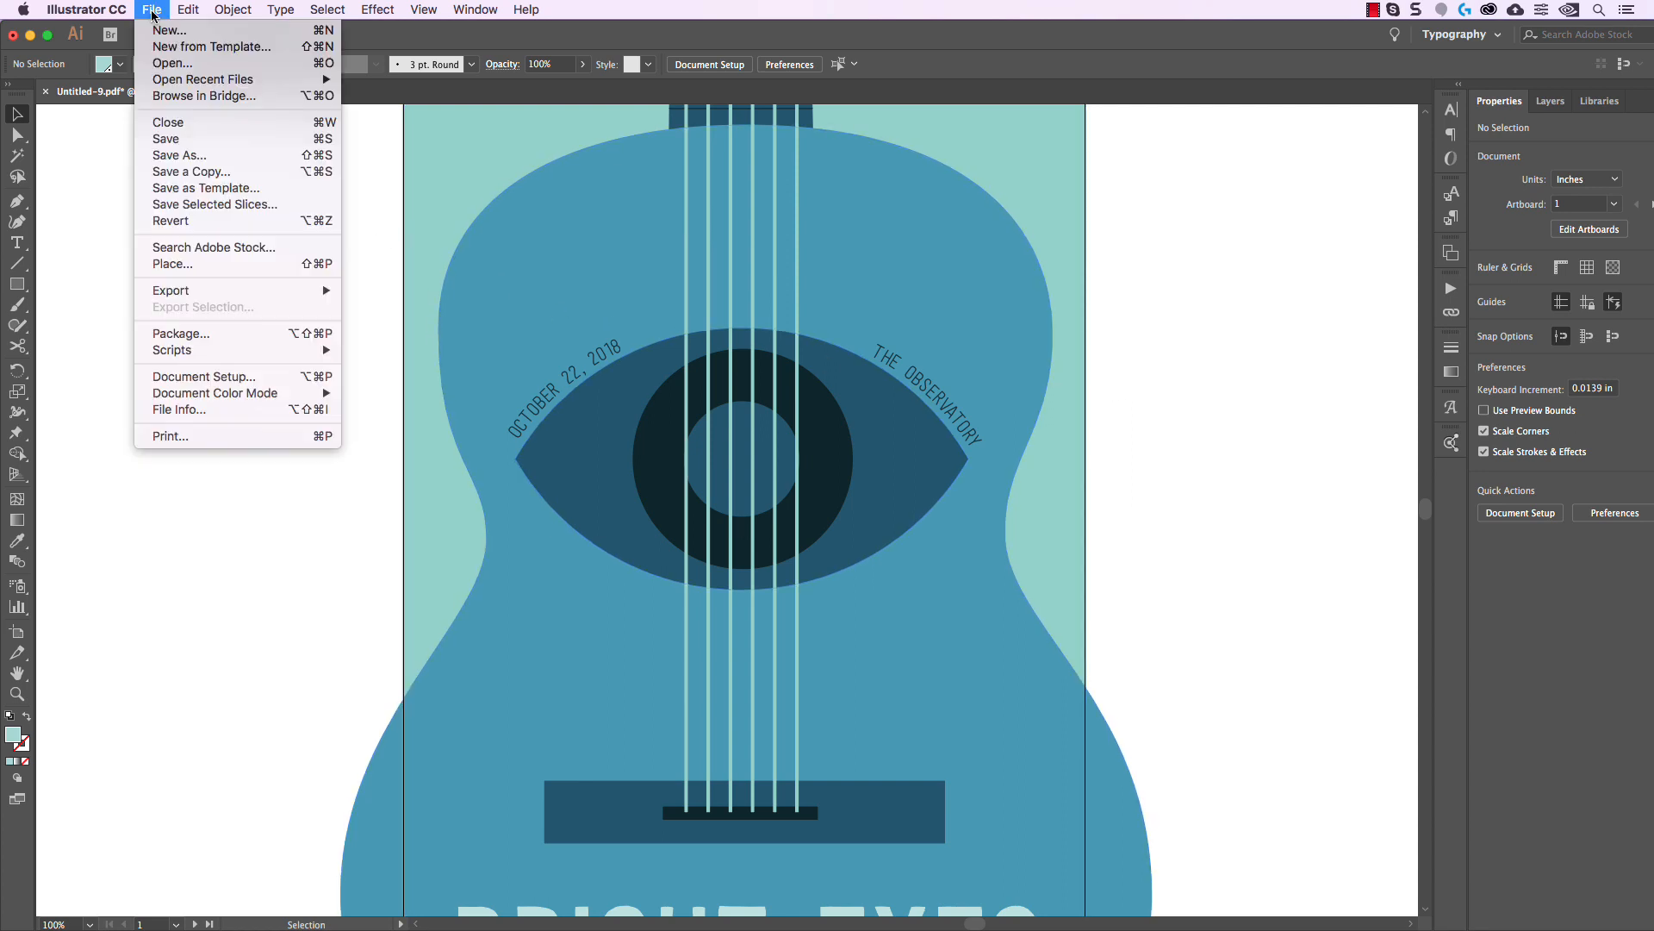
{"action": "left_click", "coordinate": [263, 379]}
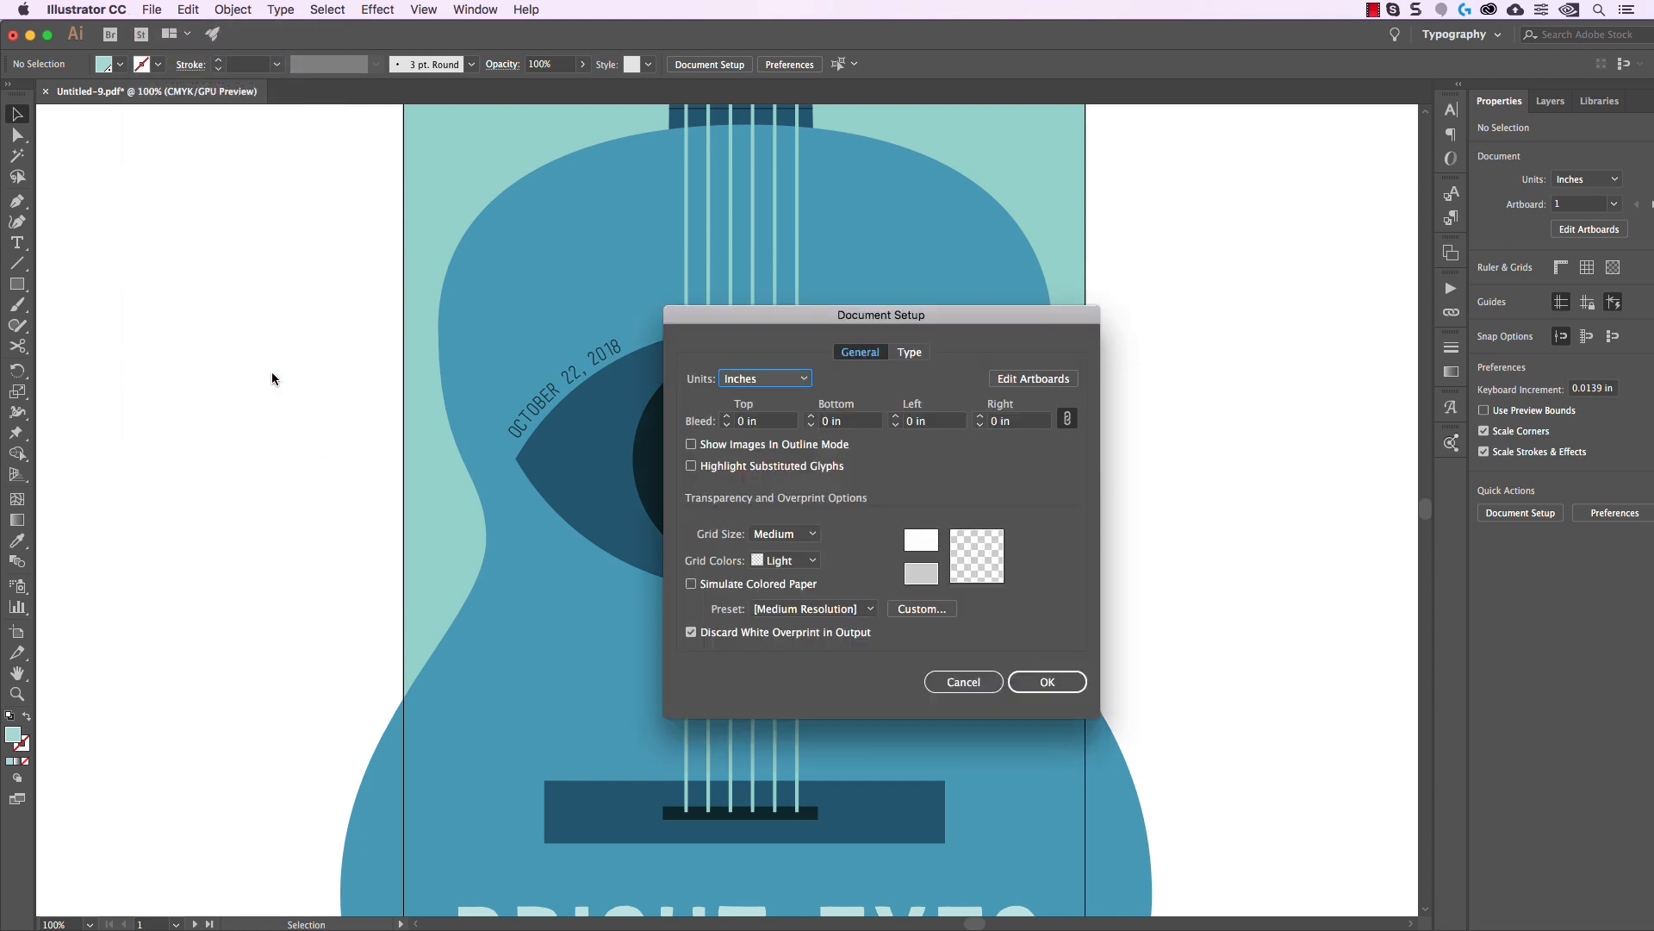
{"action": "left_click_drag", "start_coordinate": [769, 317], "coordinate": [1003, 229]}
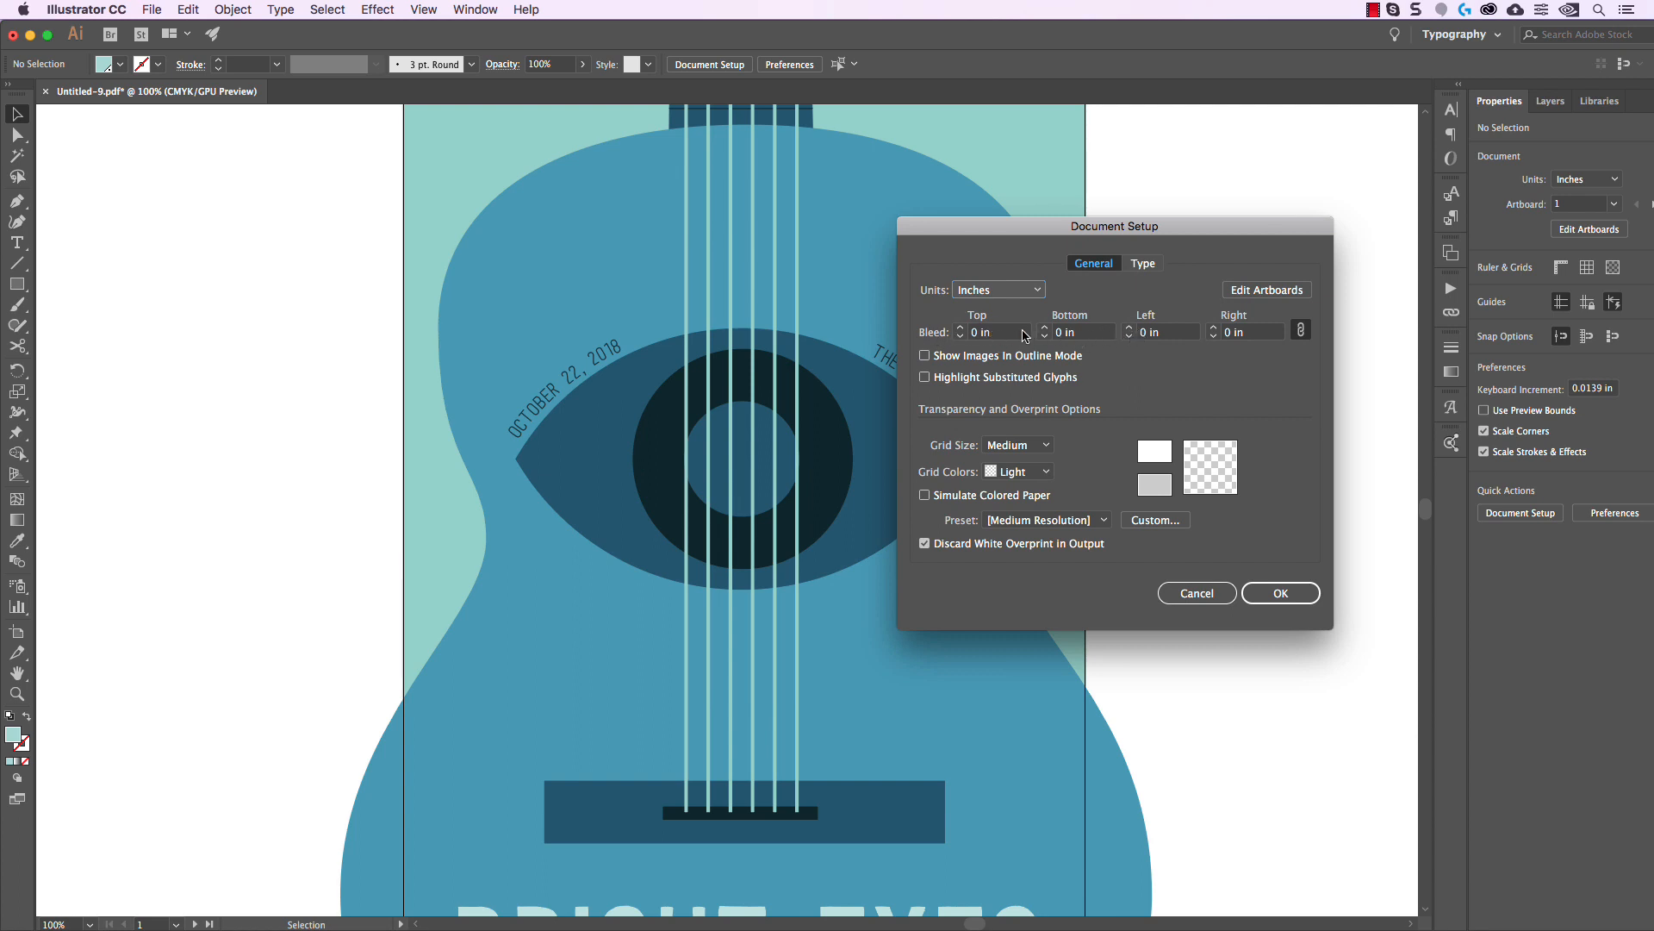
{"action": "left_click", "coordinate": [961, 329]}
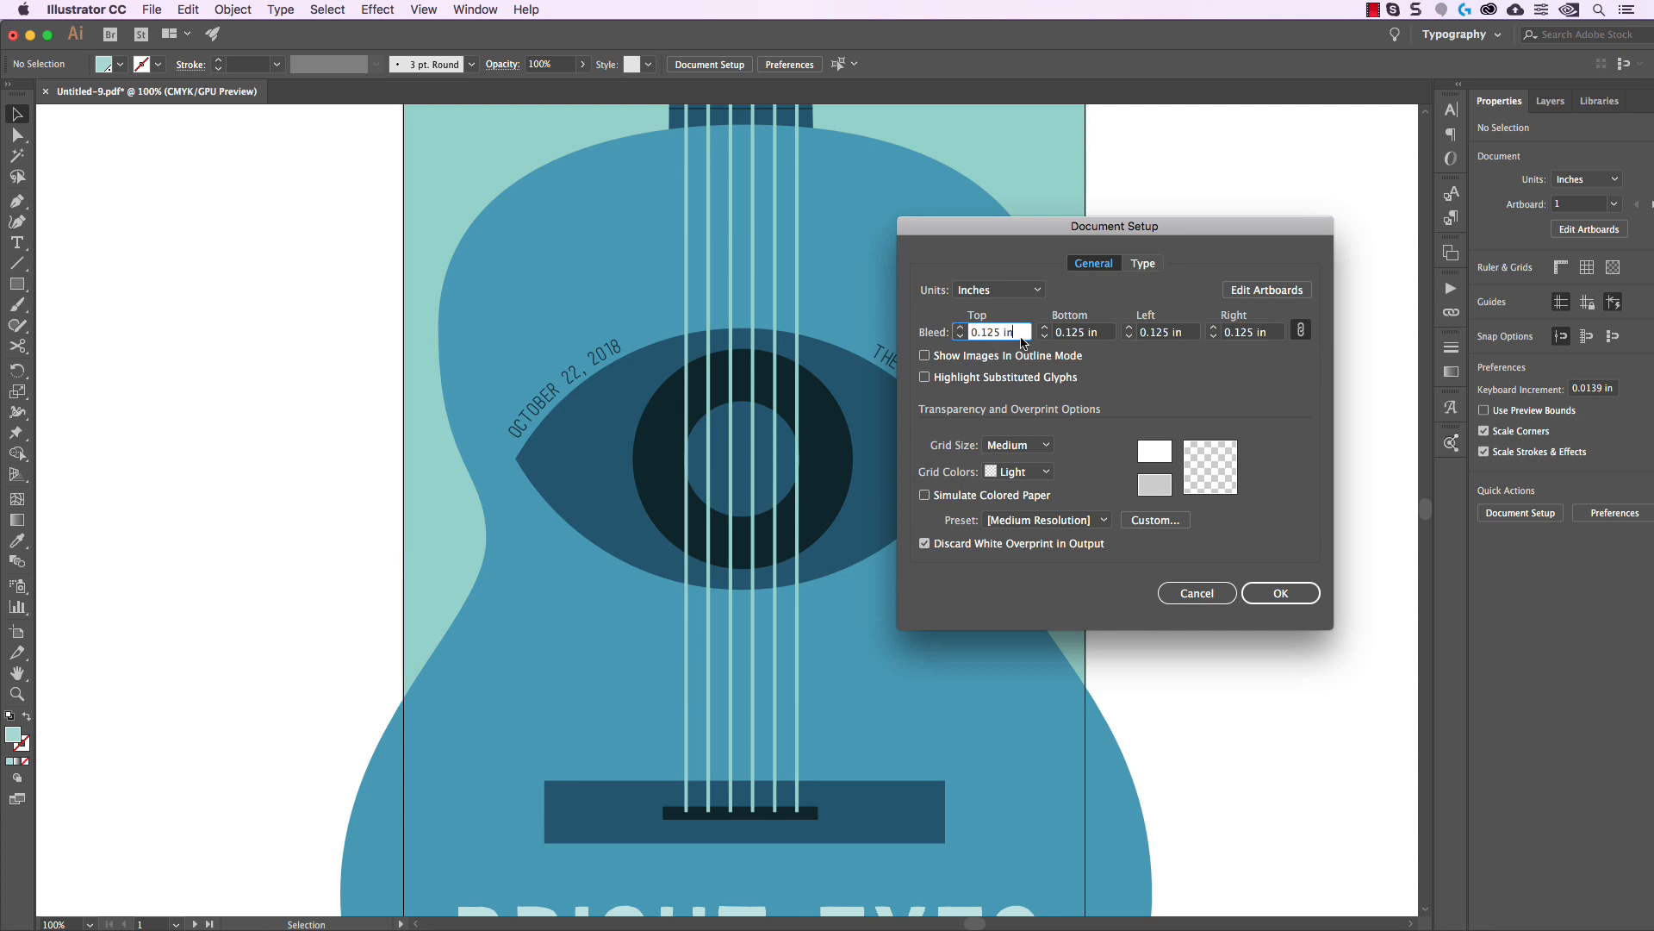
{"action": "left_click", "coordinate": [1108, 334]}
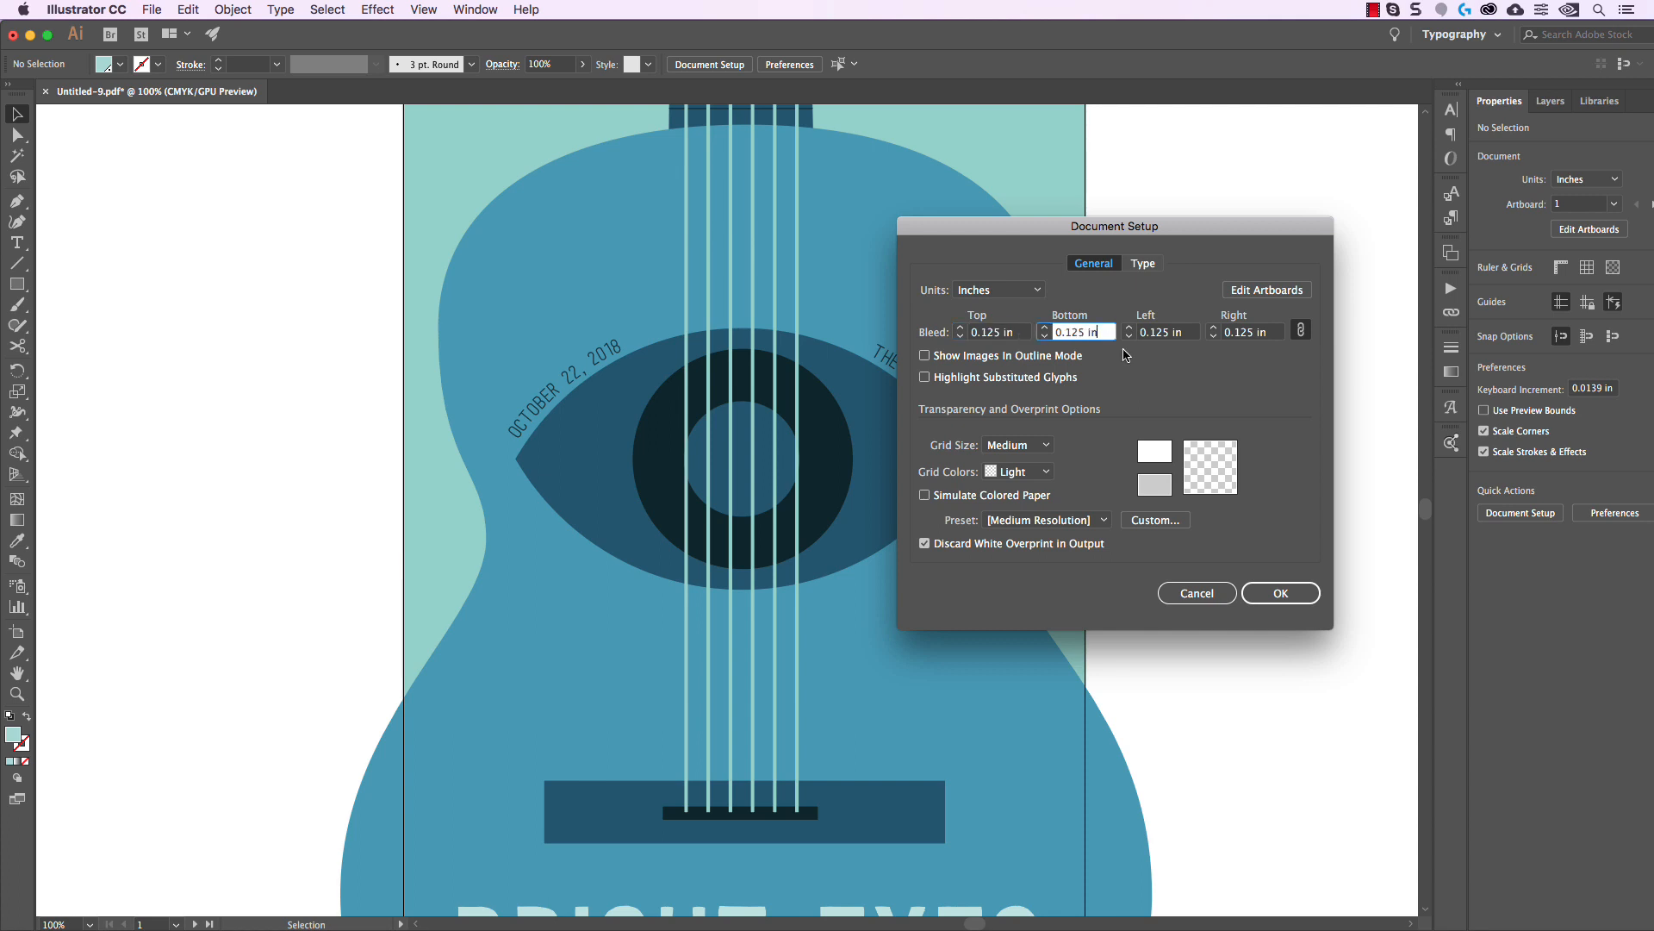
{"action": "left_click", "coordinate": [1198, 333]}
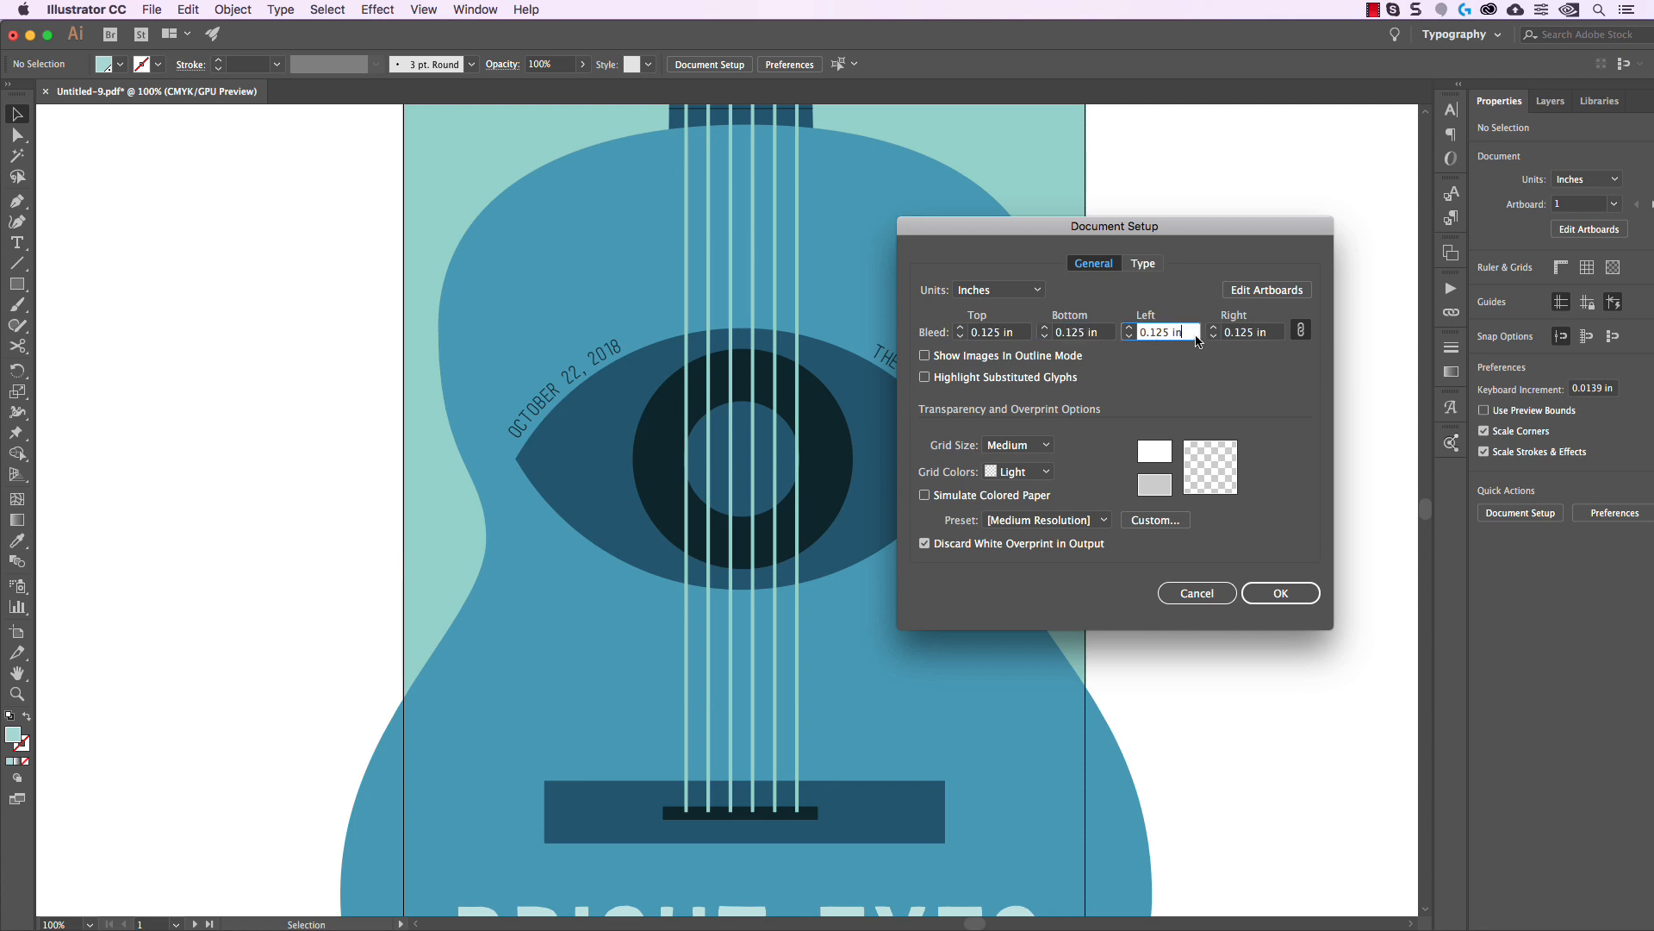
{"action": "left_click", "coordinate": [1298, 596]}
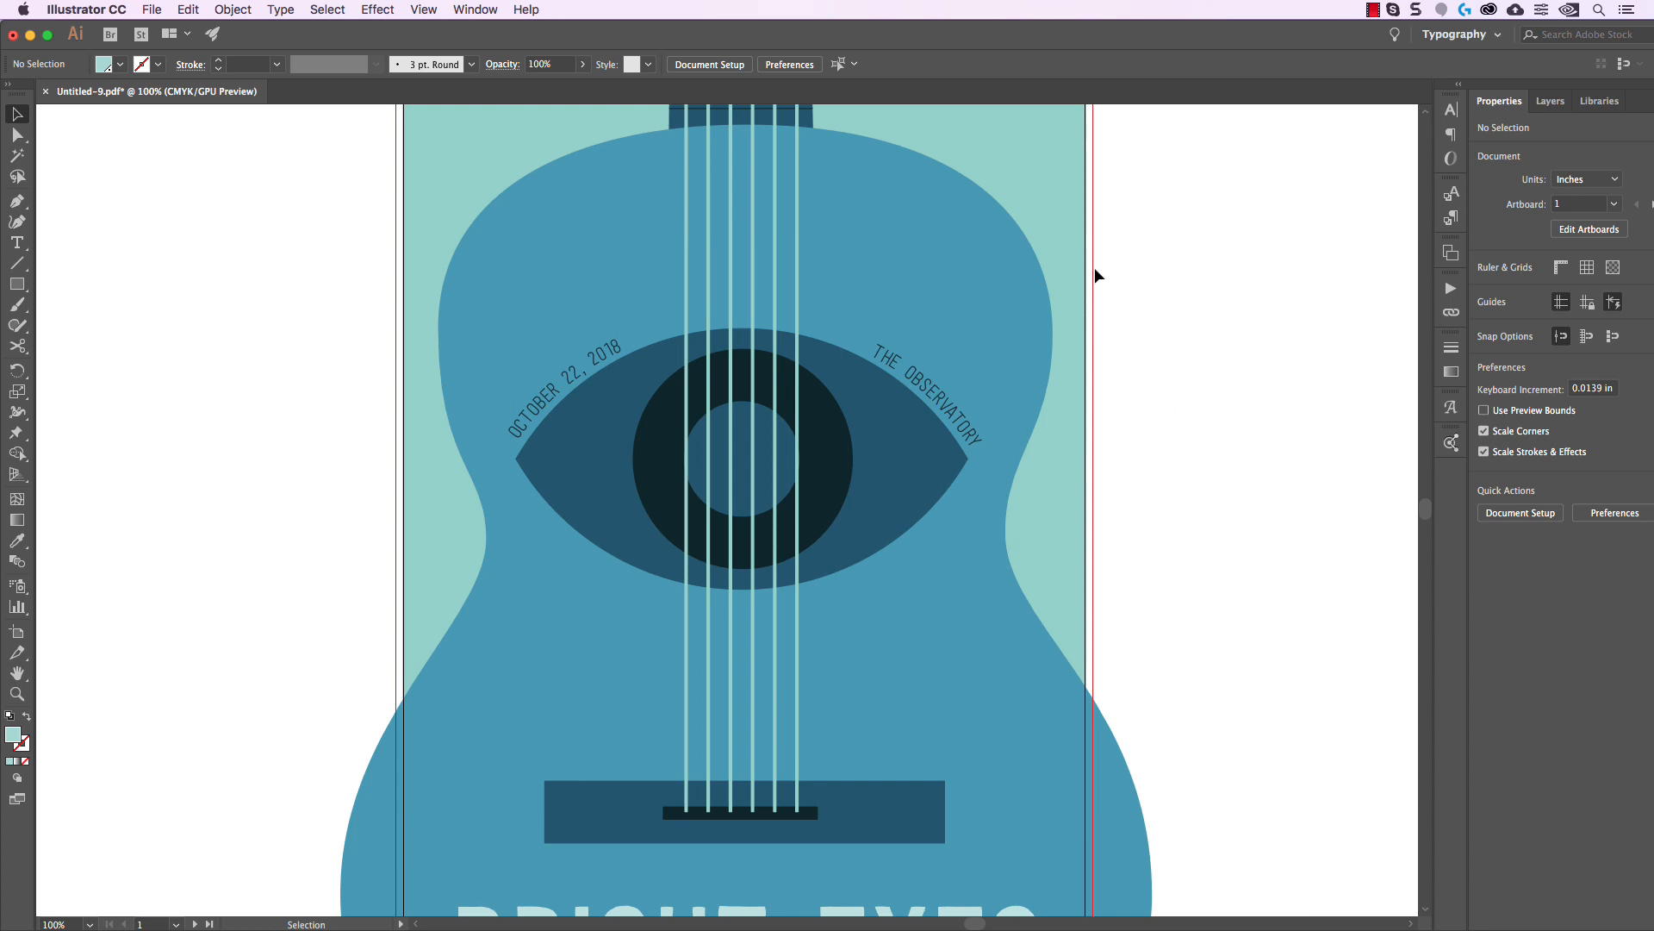
Extend the teal background rectangle's upper-right corner to the bleed line, making it 11.125 in wide and 17.125 in high.
{"action": "scroll", "coordinate": [1094, 276], "scroll_direction": "up", "scroll_amount": 8}
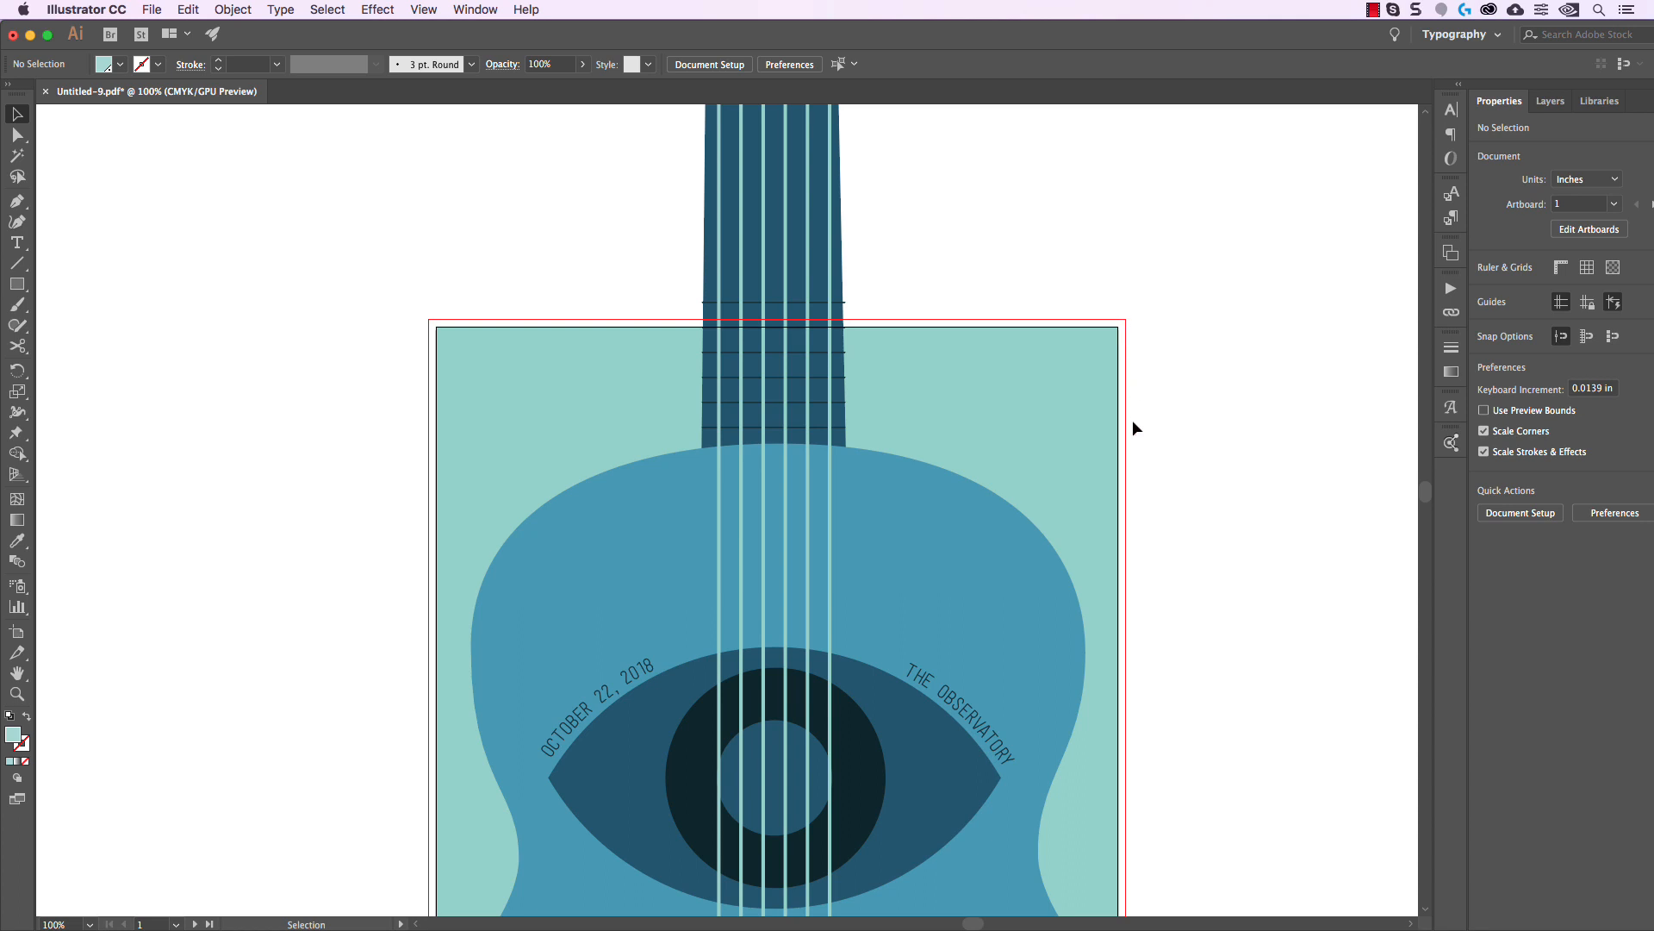
{"action": "key", "text": "space"}
{"action": "left_click_drag", "start_coordinate": [1181, 392], "coordinate": [1134, 293]}
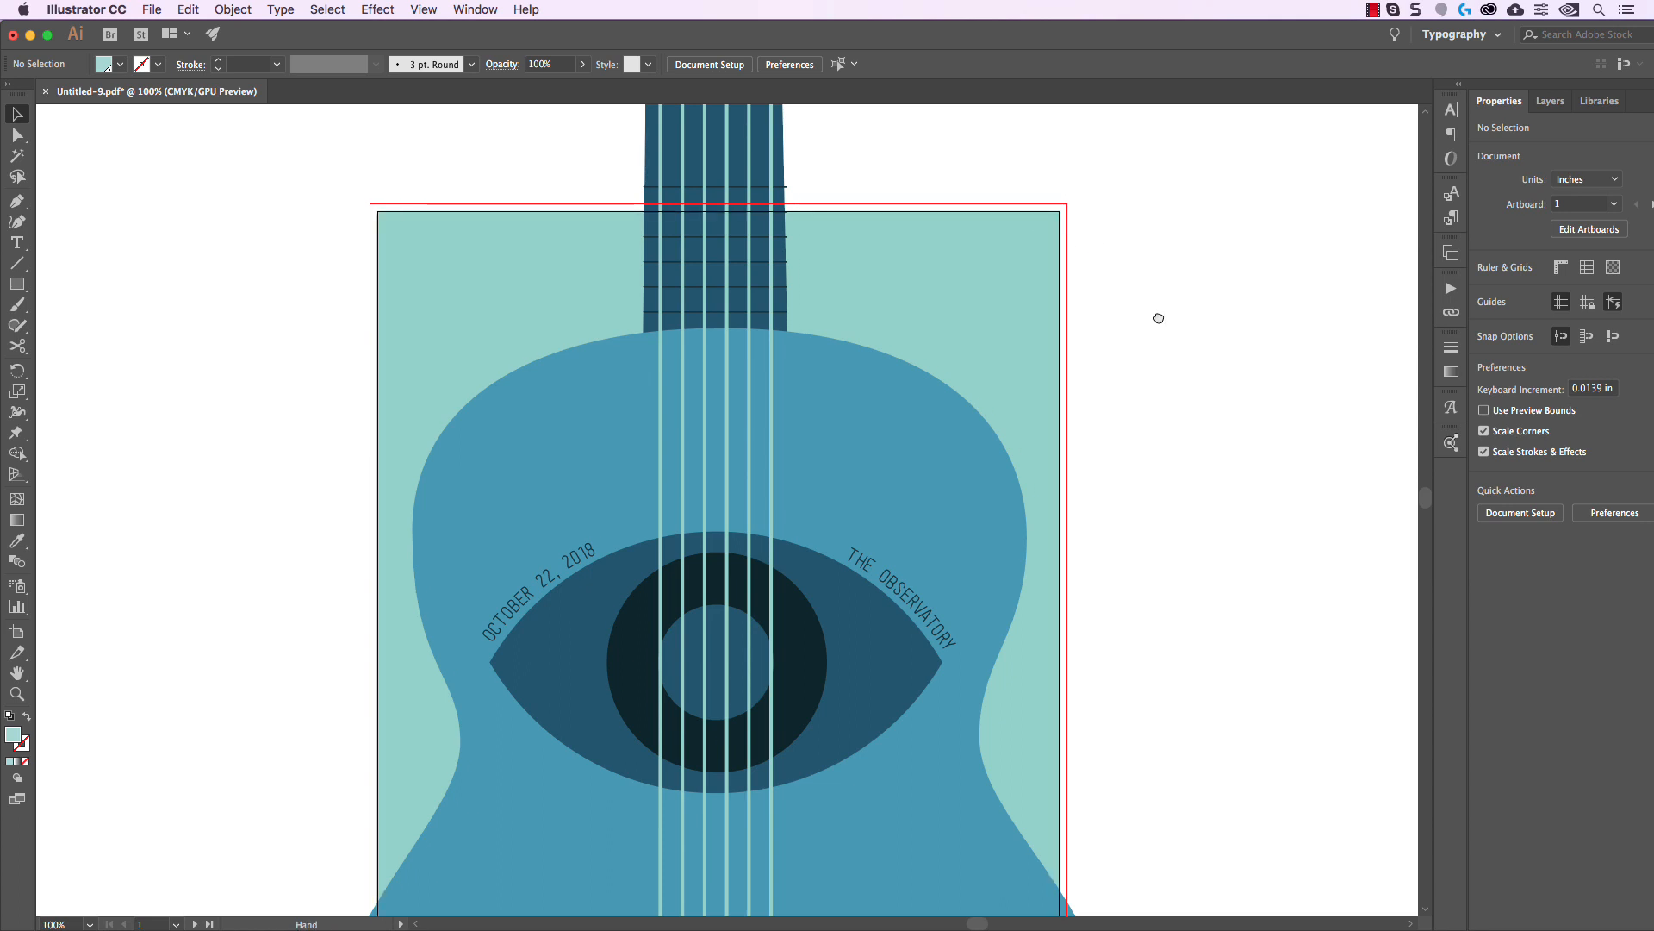
{"action": "scroll", "coordinate": [1160, 314], "scroll_direction": "left", "scroll_amount": 2}
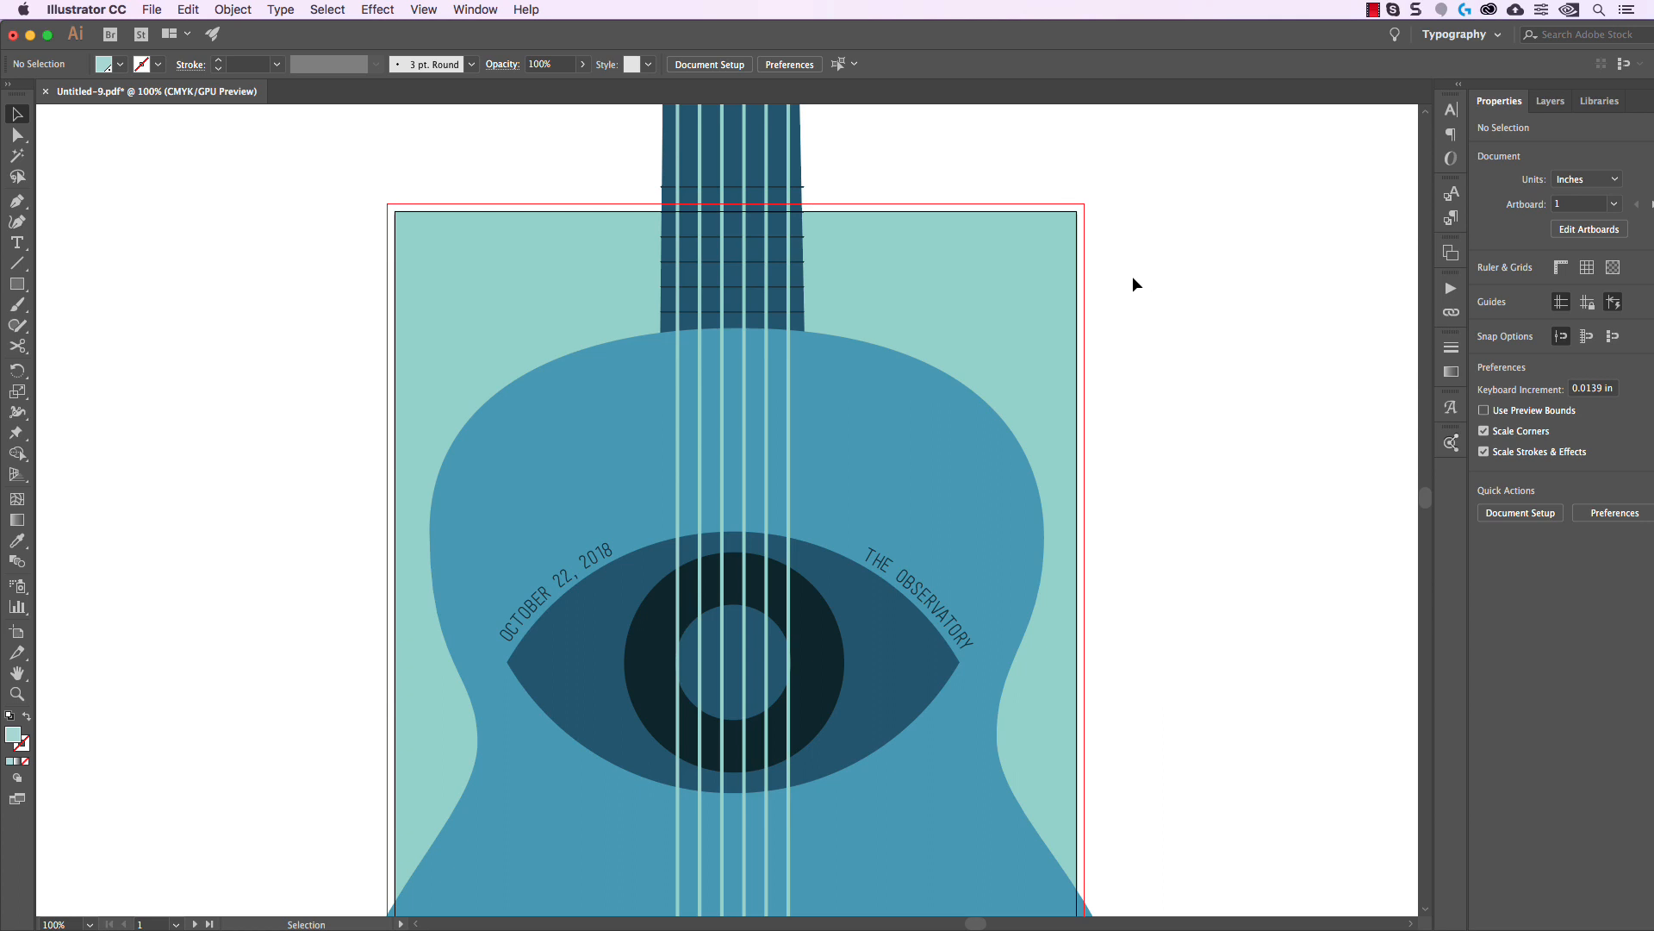
{"action": "left_click", "coordinate": [1072, 226]}
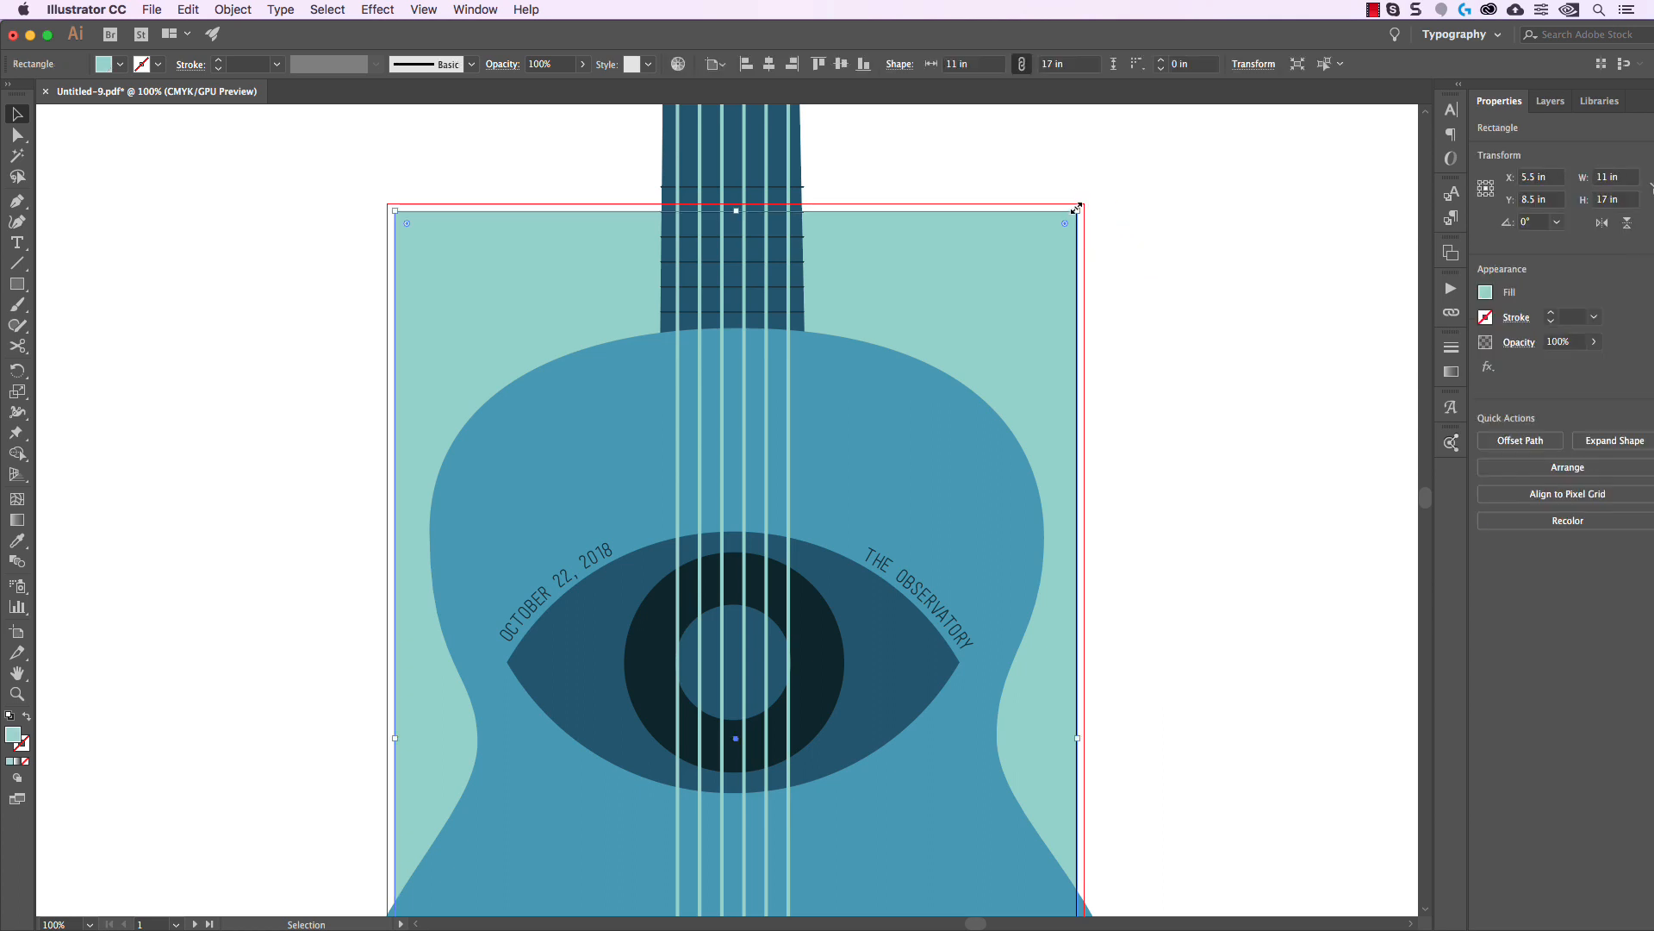
{"action": "left_click_drag", "start_coordinate": [1076, 208], "coordinate": [1088, 204]}
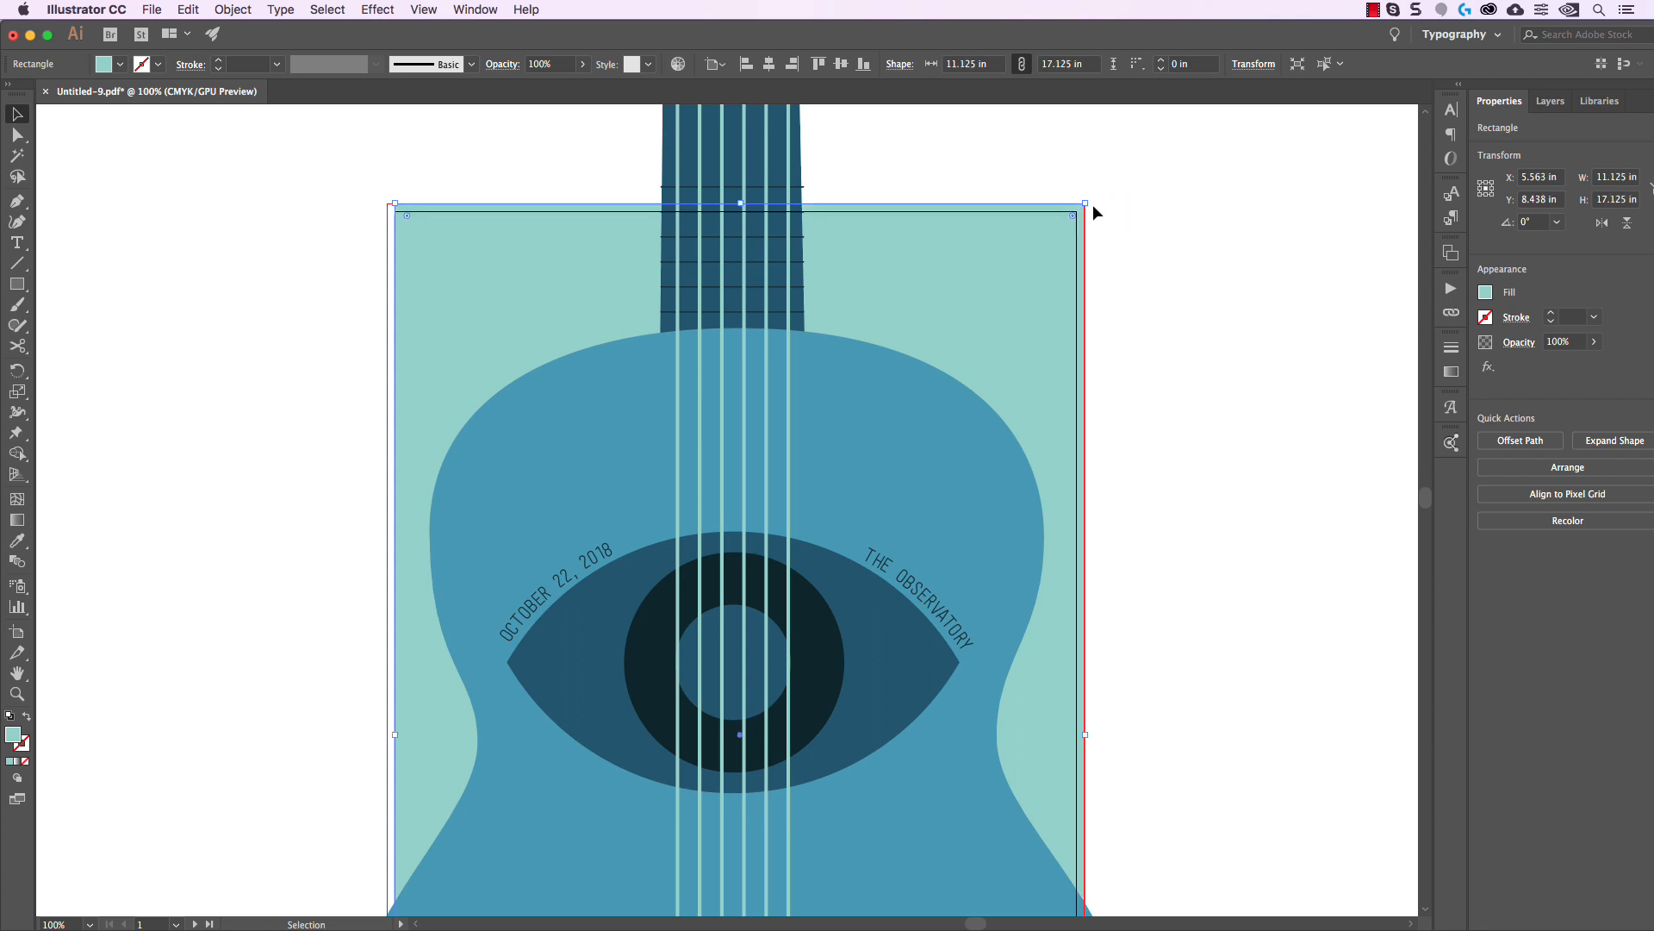
{"action": "left_click", "coordinate": [1151, 287]}
Extend the teal background rectangle's left edge to the bleed line, making it 11.25 in wide.
{"action": "scroll", "coordinate": [805, 296], "scroll_direction": "left", "scroll_amount": 5}
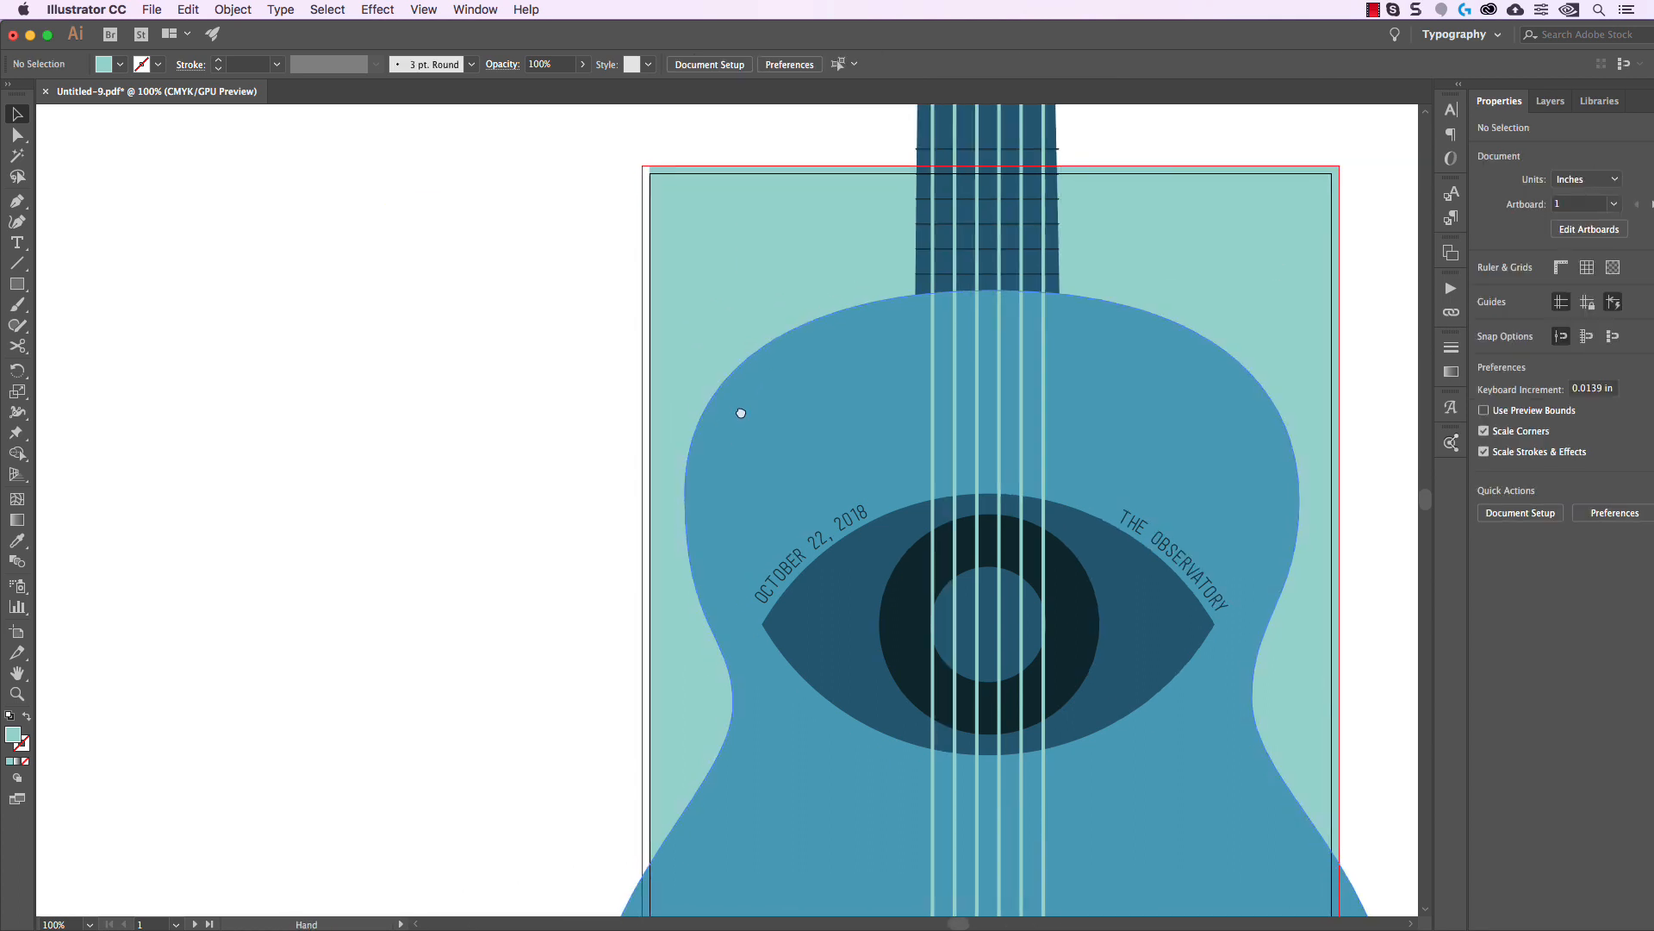
{"action": "scroll", "coordinate": [857, 298], "scroll_direction": "down", "scroll_amount": 10}
{"action": "scroll", "coordinate": [857, 297], "scroll_direction": "left", "scroll_amount": 5}
{"action": "left_click", "coordinate": [869, 282]}
{"action": "left_click_drag", "start_coordinate": [869, 283], "coordinate": [844, 327]}
Extend the teal background rectangle's bottom edge down to the bleed line and deselect it.
{"action": "scroll", "coordinate": [870, 310], "scroll_direction": "down", "scroll_amount": 5}
{"action": "scroll", "coordinate": [871, 310], "scroll_direction": "right", "scroll_amount": 4}
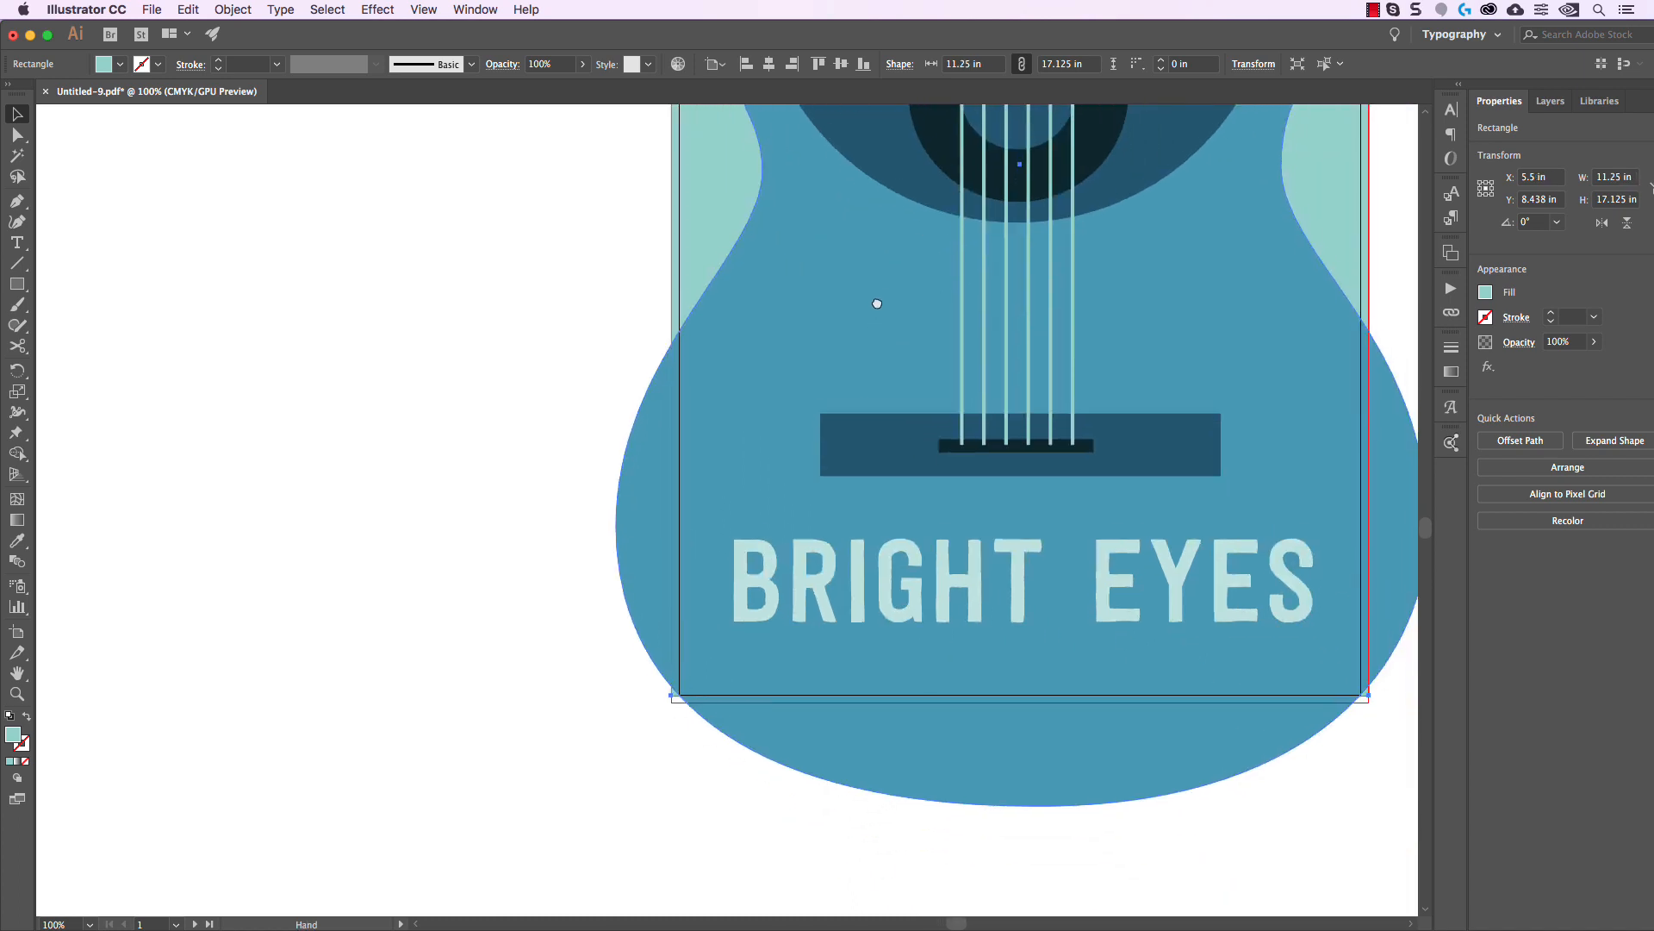
{"action": "left_click_drag", "start_coordinate": [1027, 662], "coordinate": [1025, 669]}
{"action": "scroll", "coordinate": [1249, 715], "scroll_direction": "right", "scroll_amount": 3}
{"action": "left_click", "coordinate": [1306, 726]}
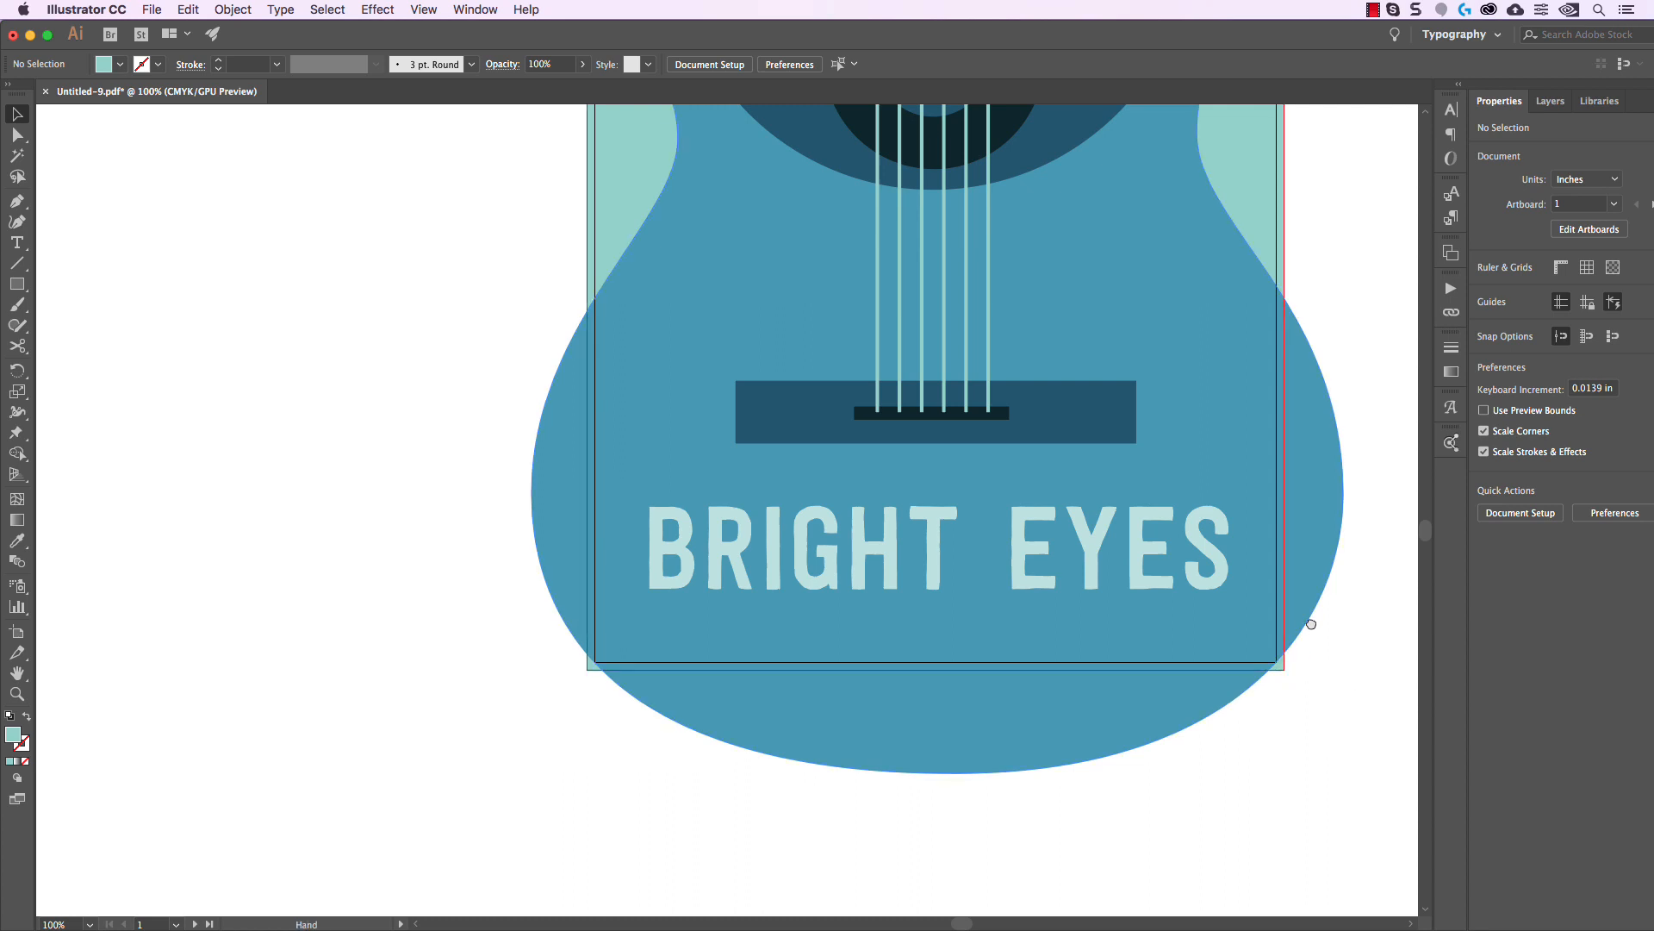
Examine the artwork along the poster's top and bottom bleed edges, including the bottom corners of the guitar body.
{"action": "scroll", "coordinate": [1293, 517], "scroll_direction": "up", "scroll_amount": 10}
{"action": "scroll", "coordinate": [1292, 517], "scroll_direction": "right", "scroll_amount": 2}
{"action": "scroll", "coordinate": [1120, 413], "scroll_direction": "up", "scroll_amount": 1}
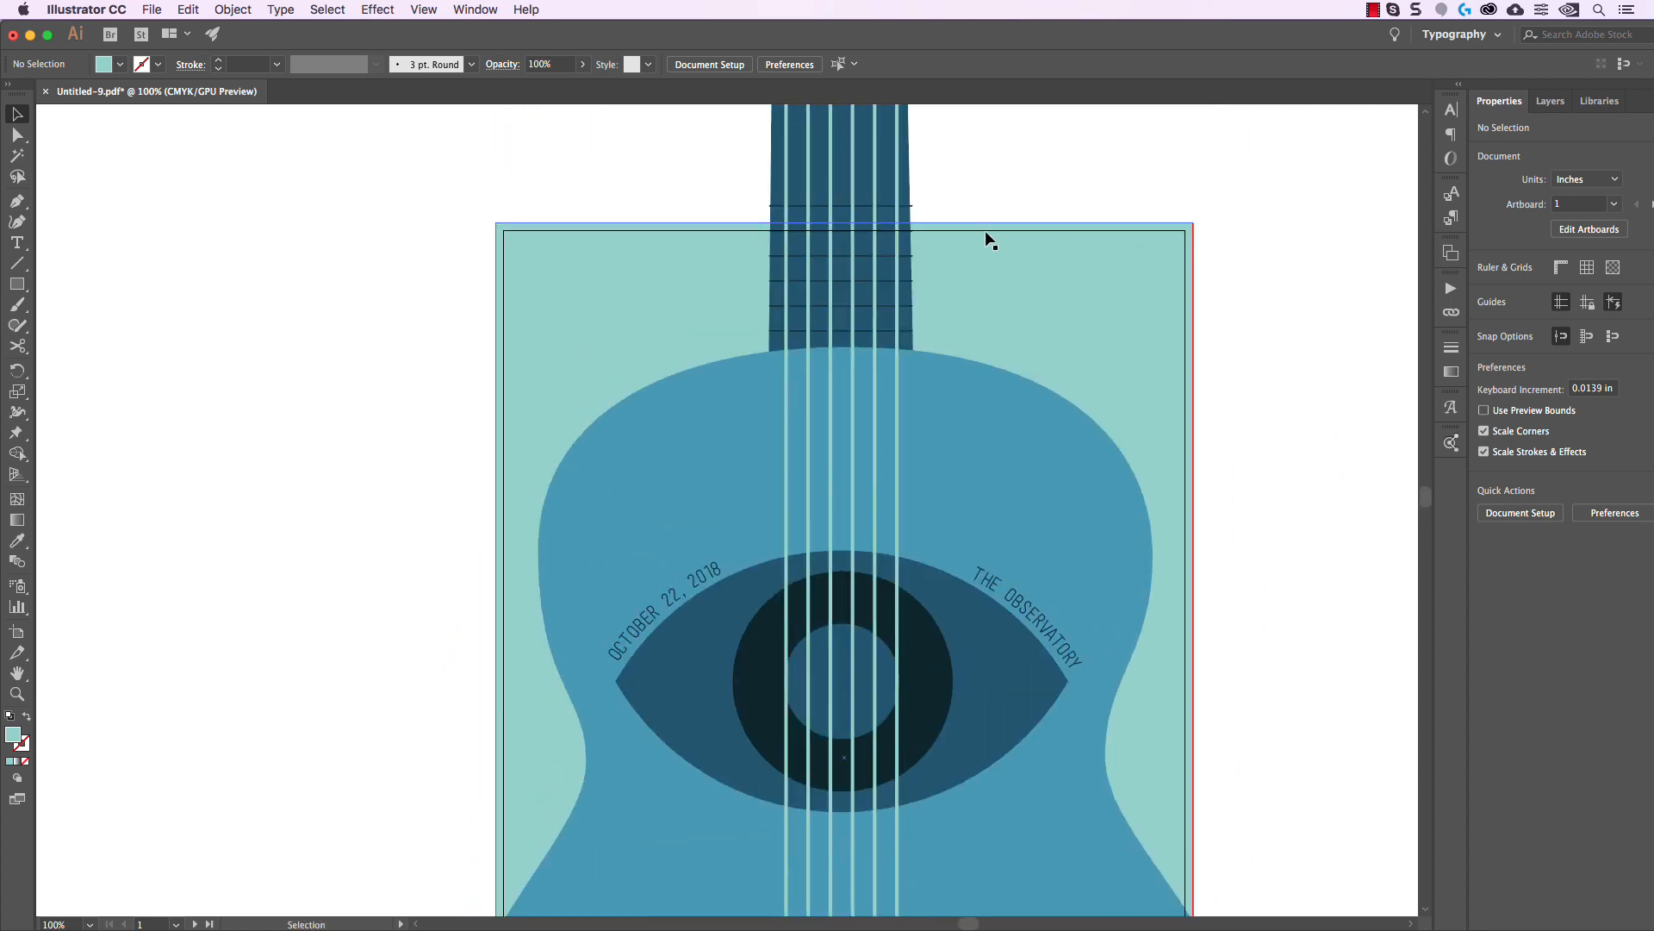
{"action": "scroll", "coordinate": [448, 479], "scroll_direction": "down", "scroll_amount": 3}
{"action": "scroll", "coordinate": [509, 299], "scroll_direction": "down", "scroll_amount": 10}
{"action": "scroll", "coordinate": [509, 299], "scroll_direction": "left", "scroll_amount": 3}
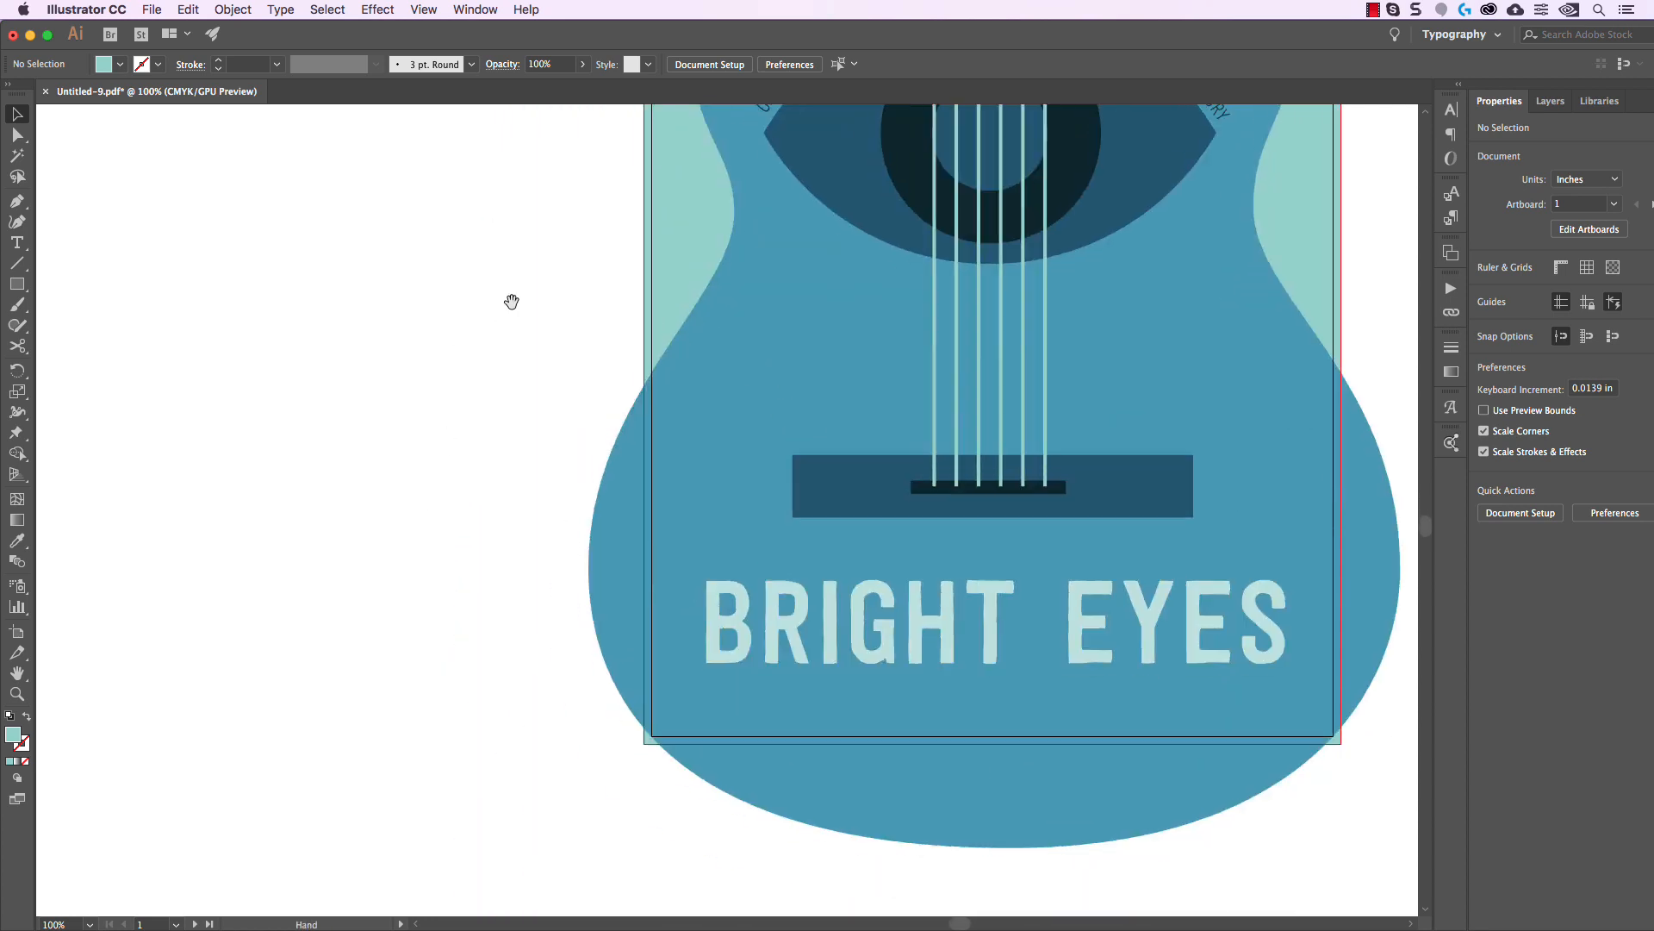
{"action": "scroll", "coordinate": [1073, 701], "scroll_direction": "right", "scroll_amount": 3}
{"action": "scroll", "coordinate": [1073, 701], "scroll_direction": "down", "scroll_amount": 1}
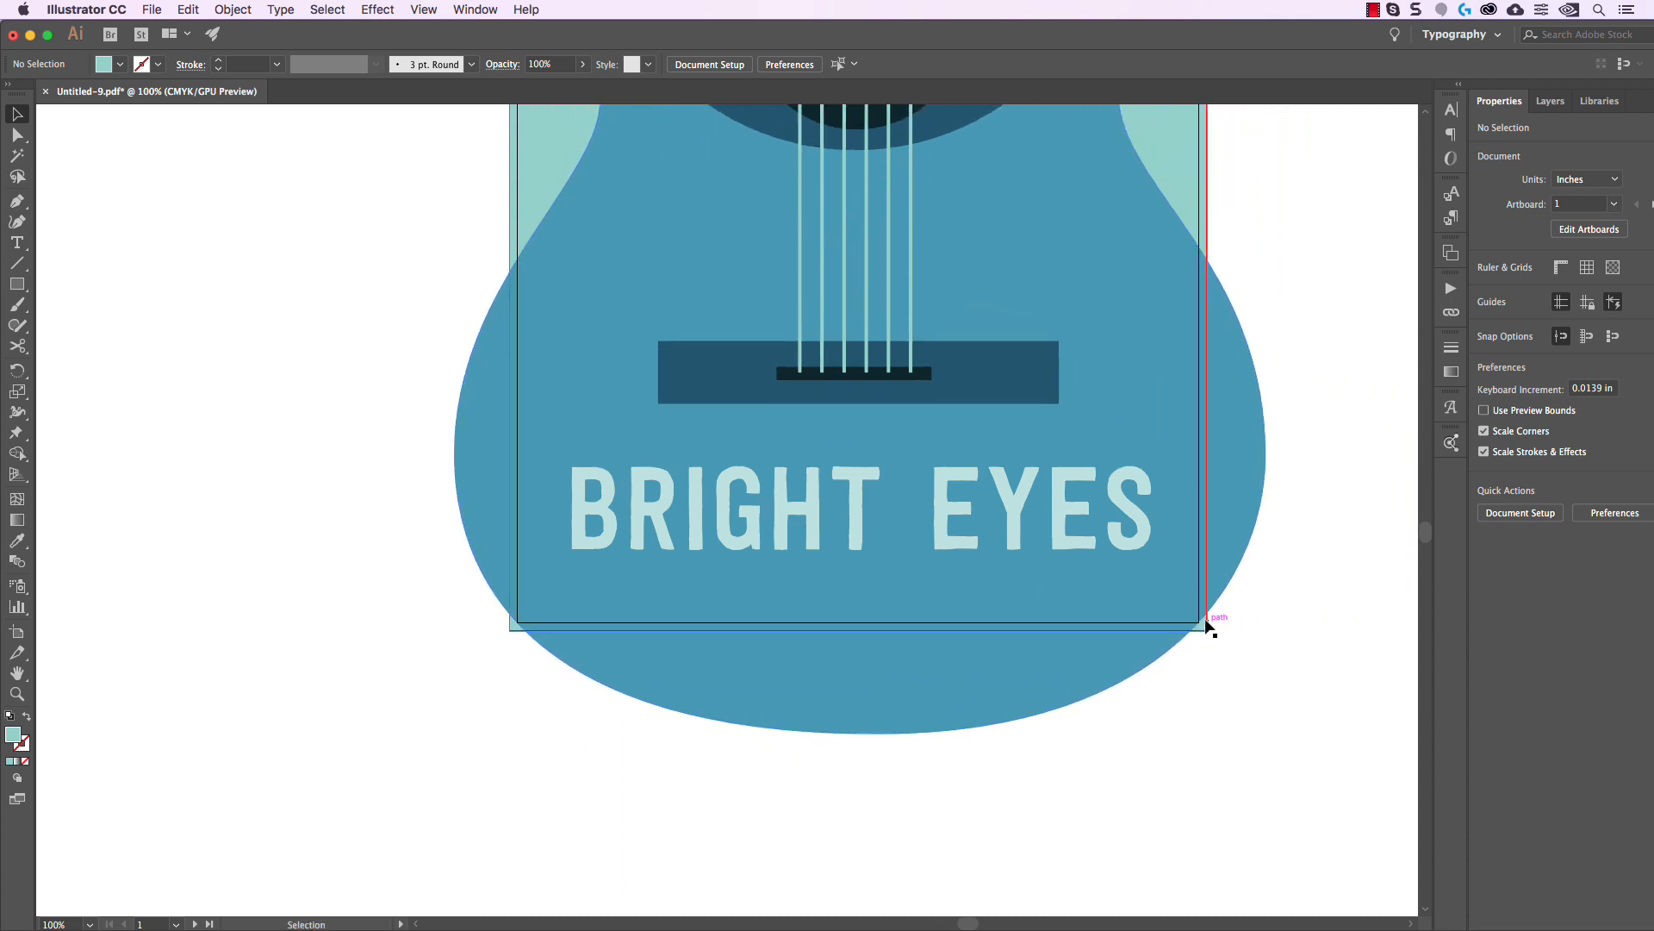
{"action": "left_click_drag", "start_coordinate": [1203, 635], "coordinate": [1205, 628]}
Enlarge the blue guitar body to about 13.263 in wide and 17.135 in high around its center, and deselect it.
{"action": "key", "text": "super+minus"}
{"action": "key", "text": "super+minus"}
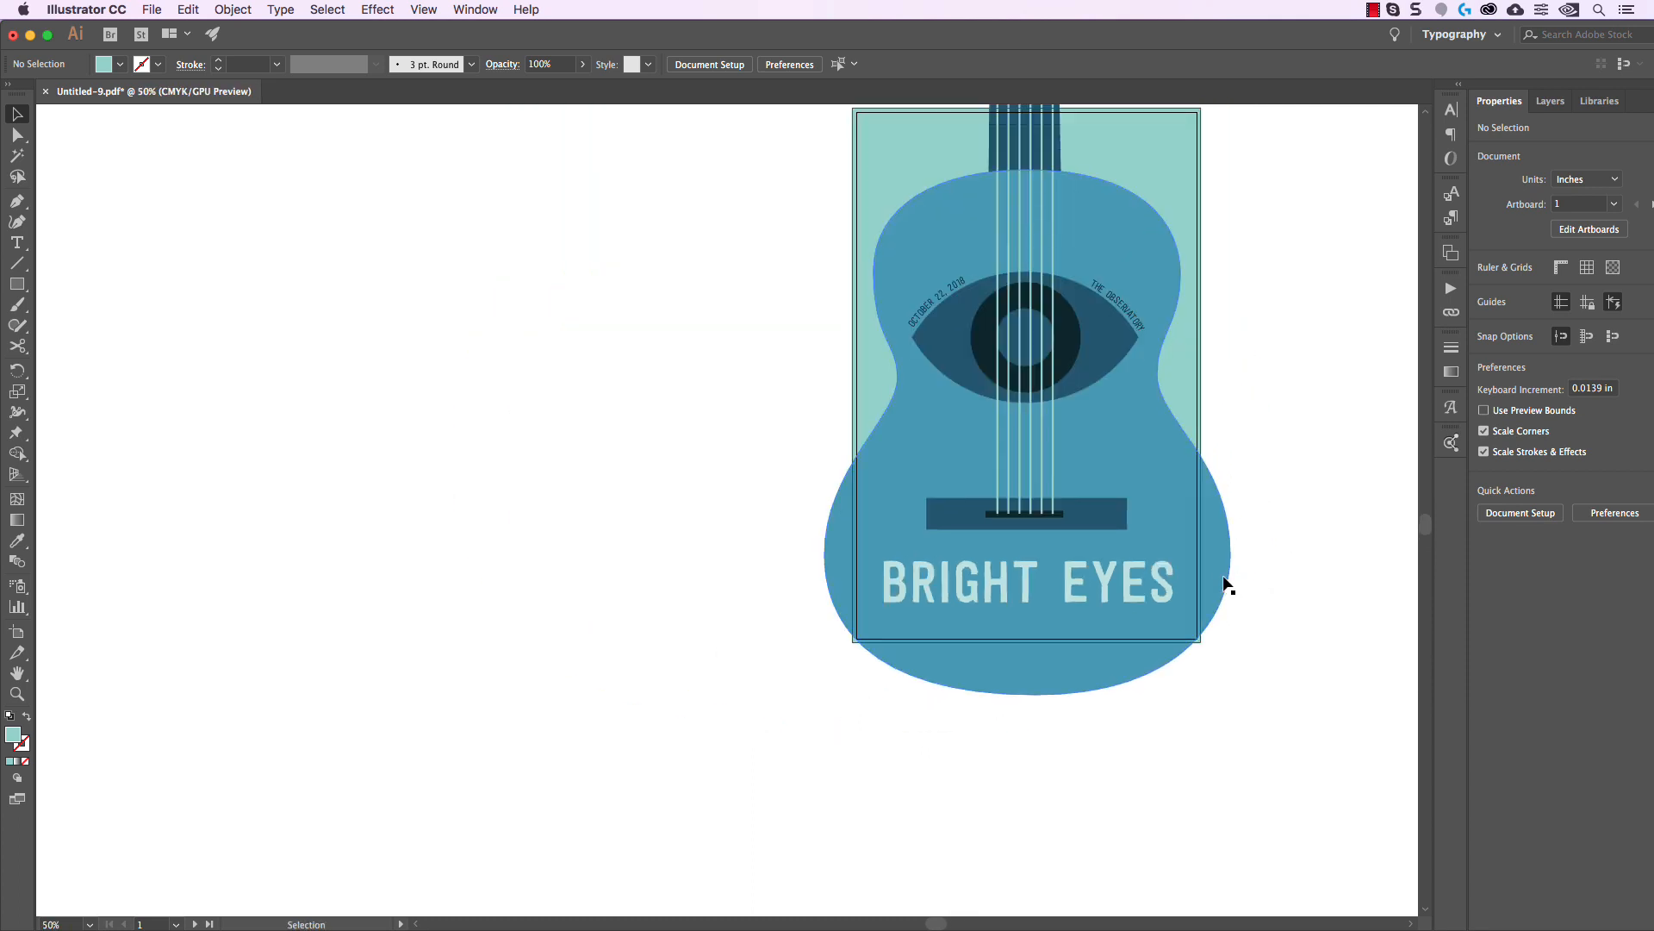
{"action": "left_click", "coordinate": [1227, 586]}
{"action": "left_click_drag", "start_coordinate": [1228, 686], "coordinate": [1238, 700]}
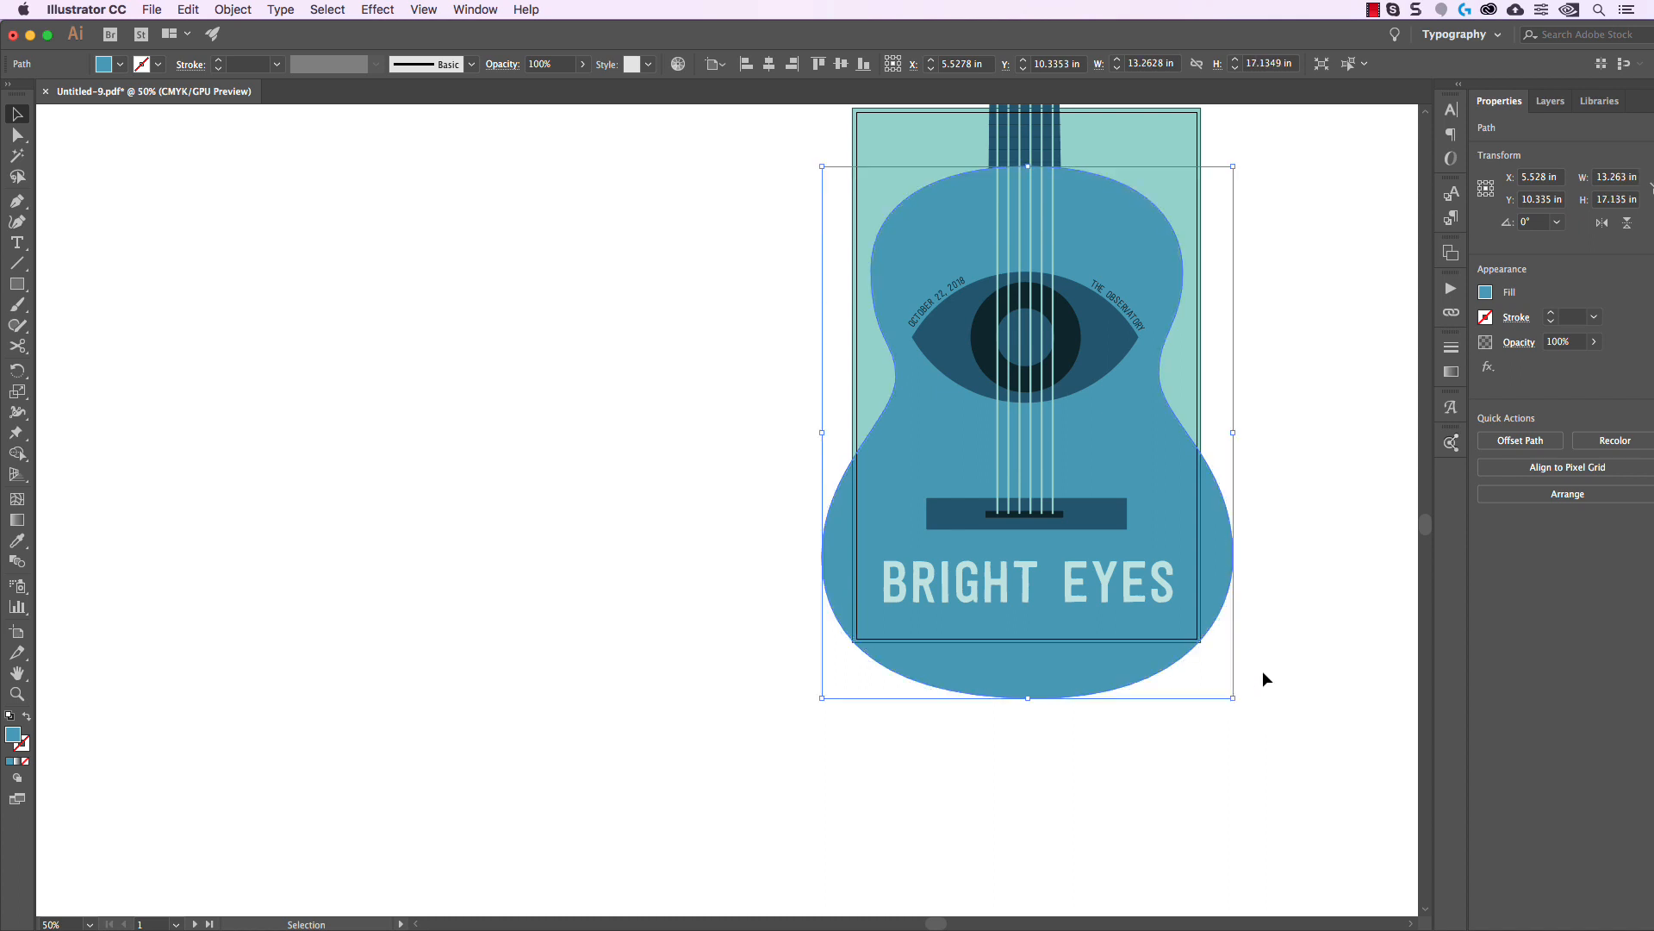
{"action": "scroll", "coordinate": [1213, 658], "scroll_direction": "up", "scroll_amount": 3}
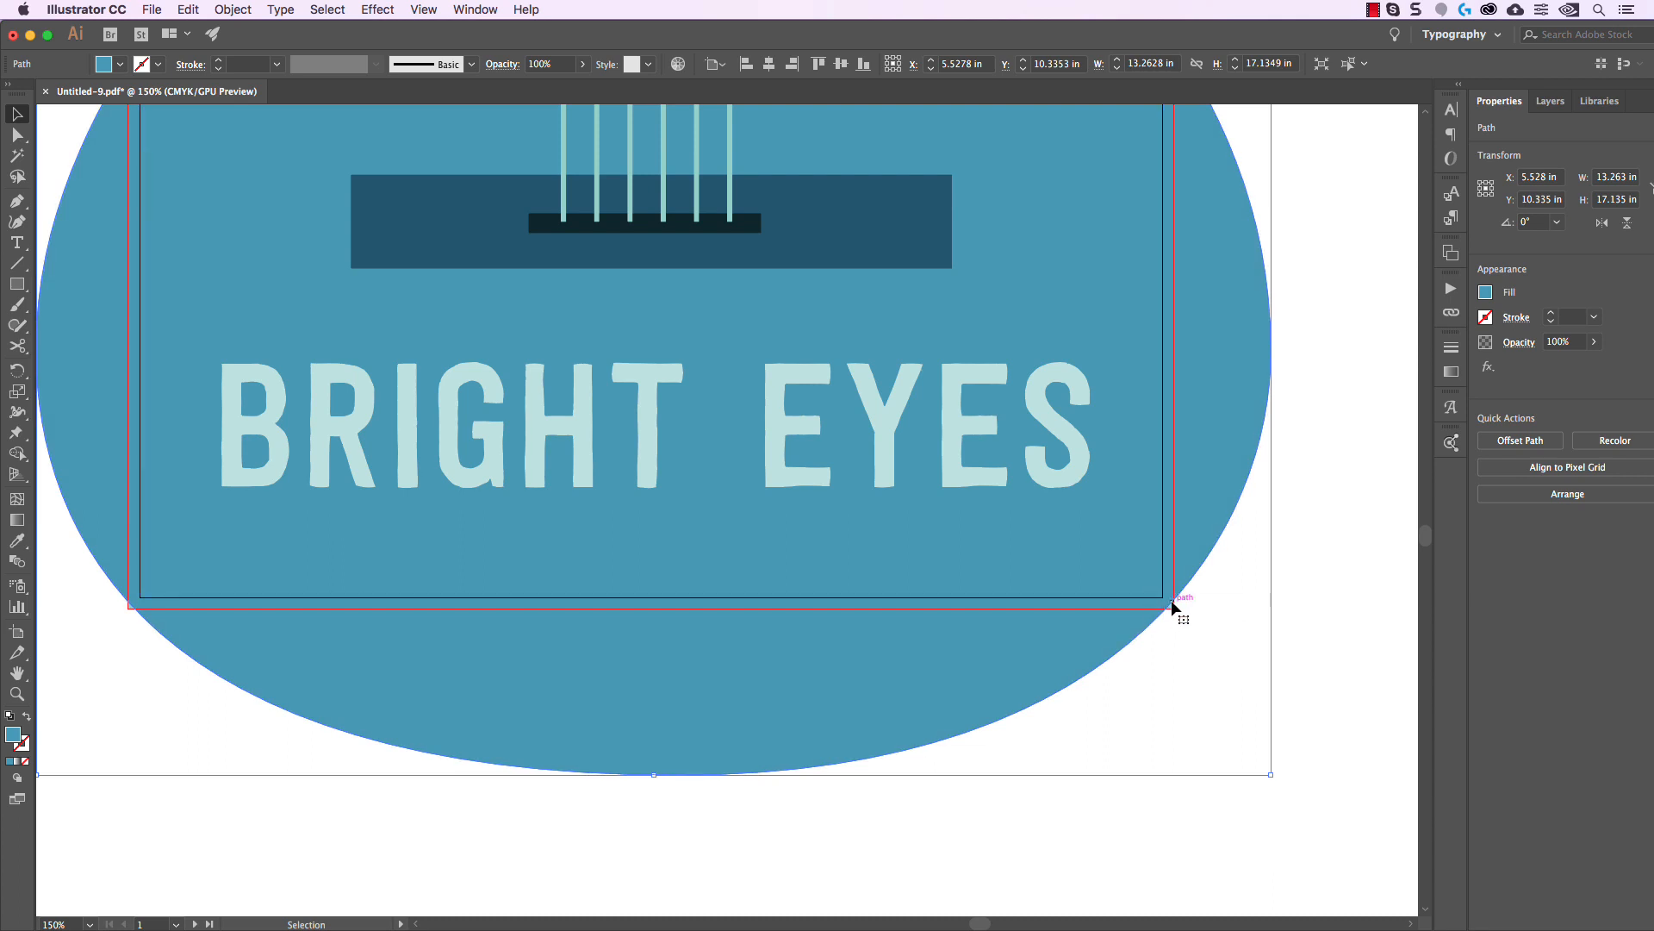
{"action": "left_click", "coordinate": [1329, 556]}
{"action": "scroll", "coordinate": [1329, 555], "scroll_direction": "down", "scroll_amount": 2}
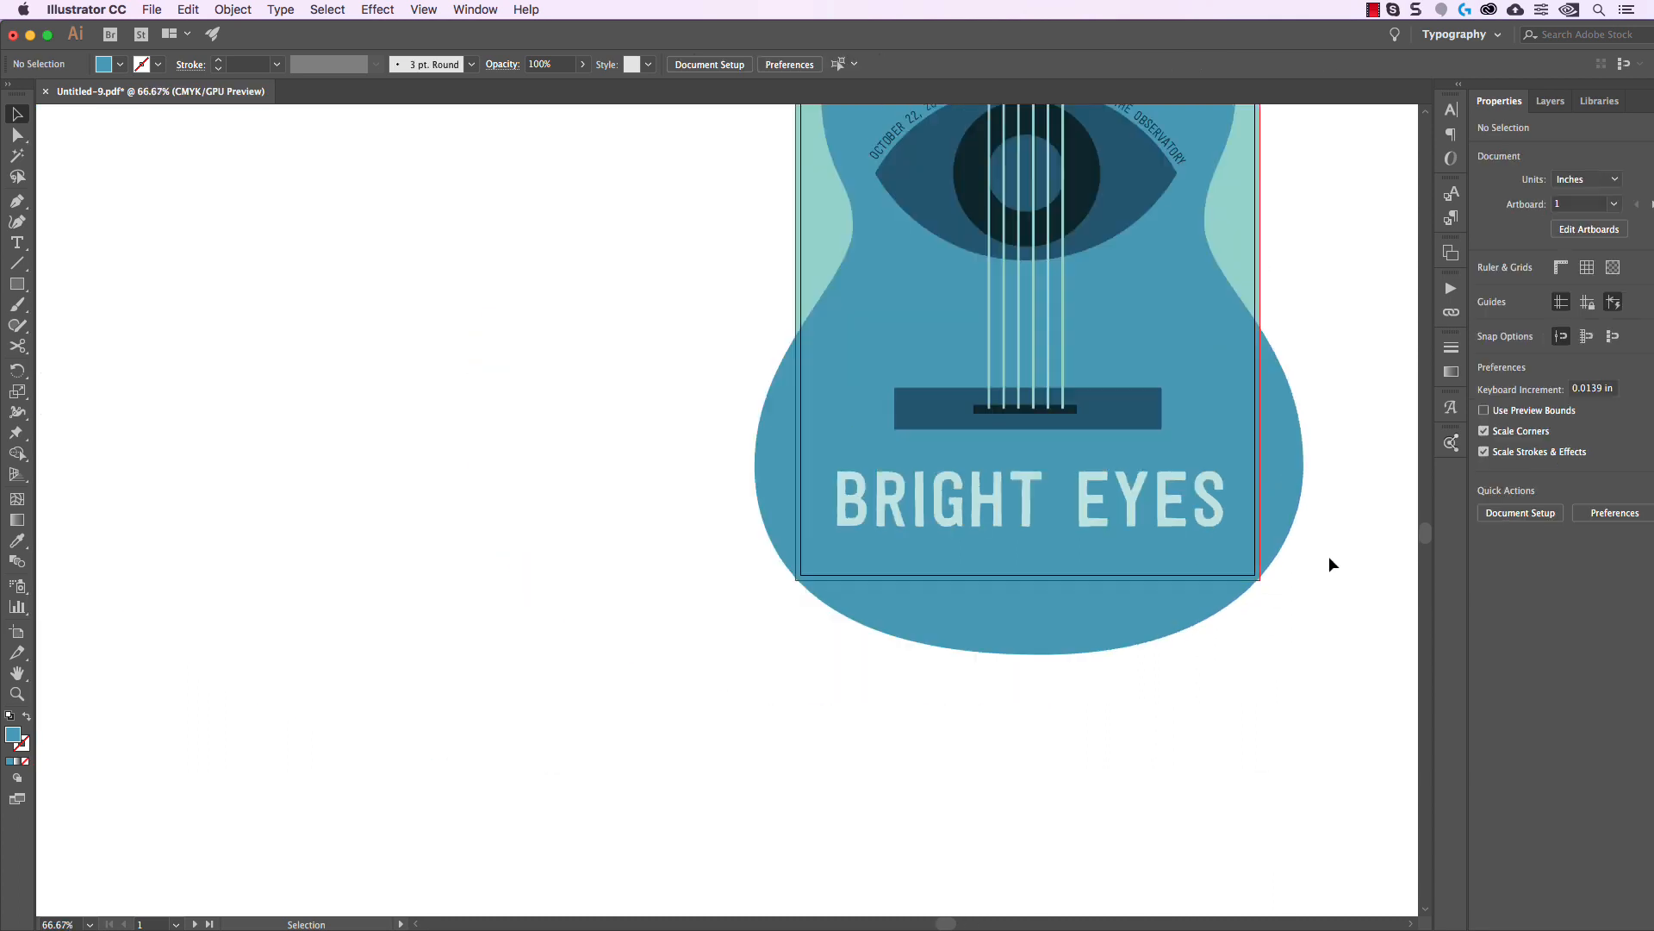
{"action": "scroll", "coordinate": [1329, 565], "scroll_direction": "up", "scroll_amount": 5}
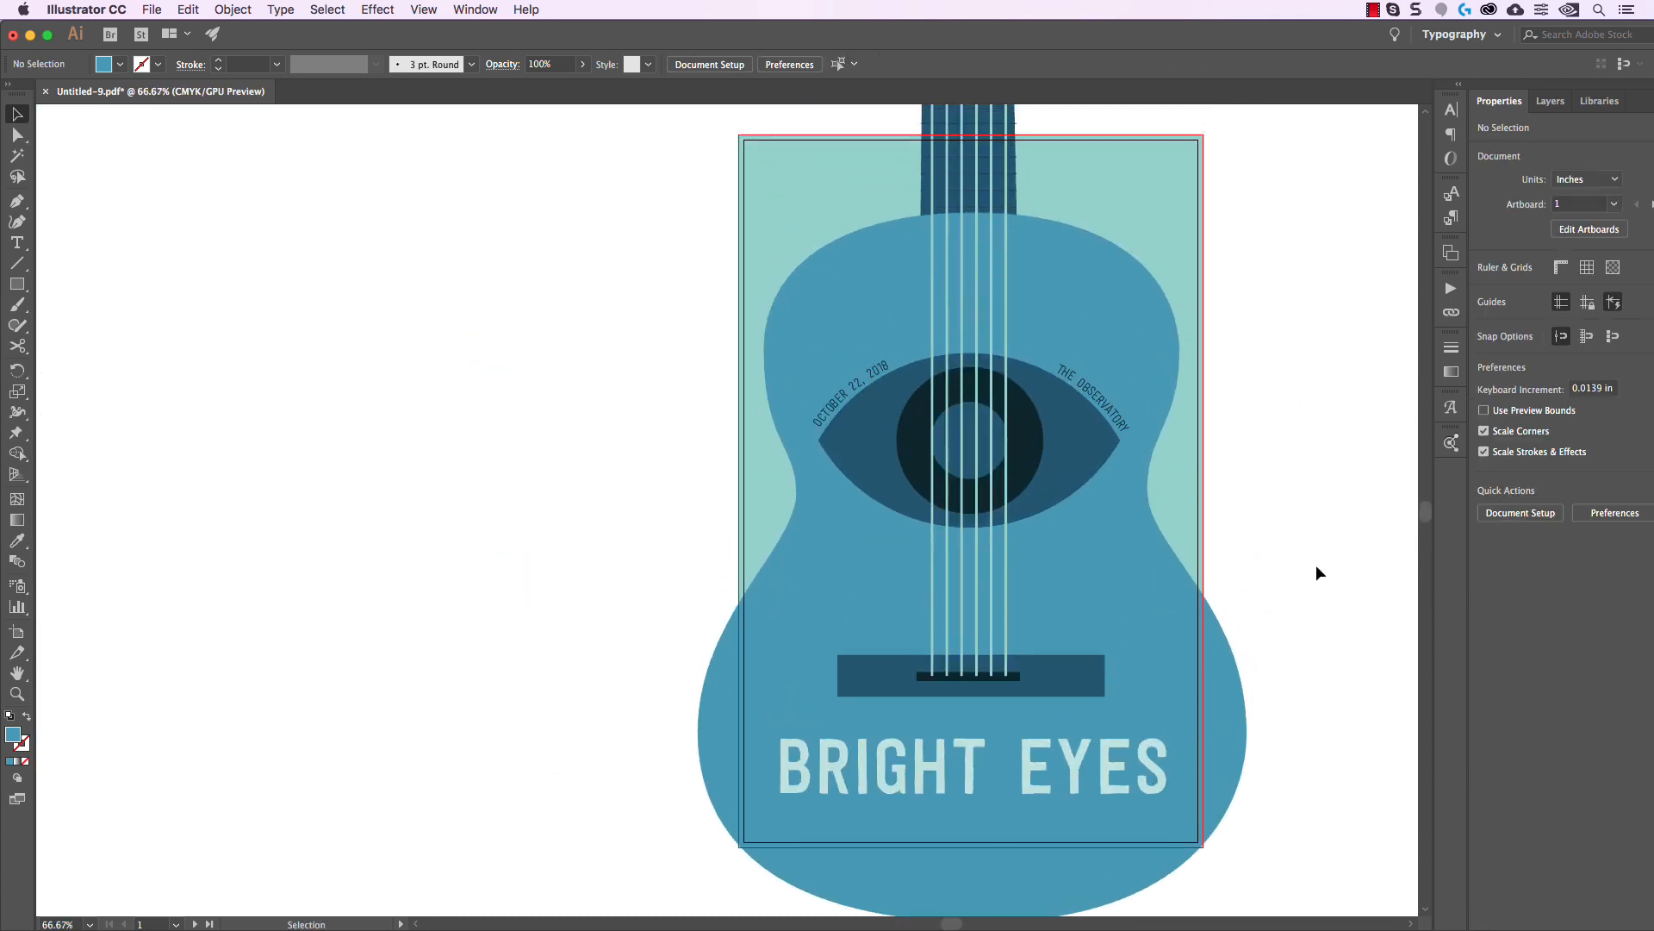
{"action": "scroll", "coordinate": [1315, 565], "scroll_direction": "up", "scroll_amount": 1}
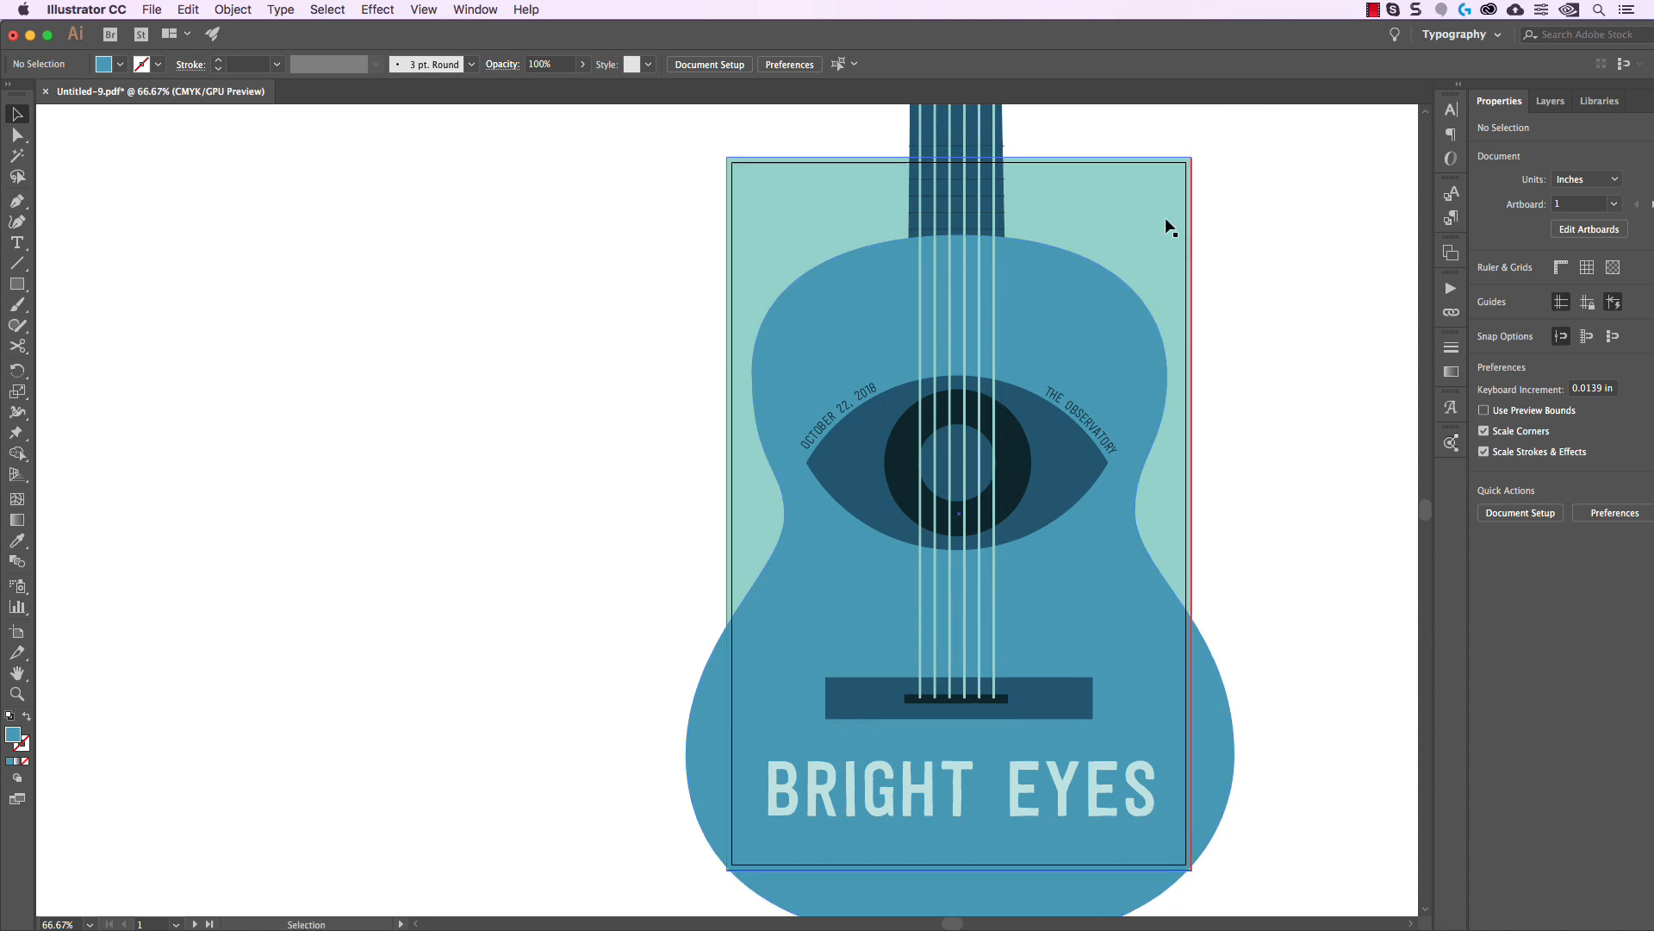
{"action": "left_click_drag", "start_coordinate": [1253, 261], "coordinate": [1222, 247]}
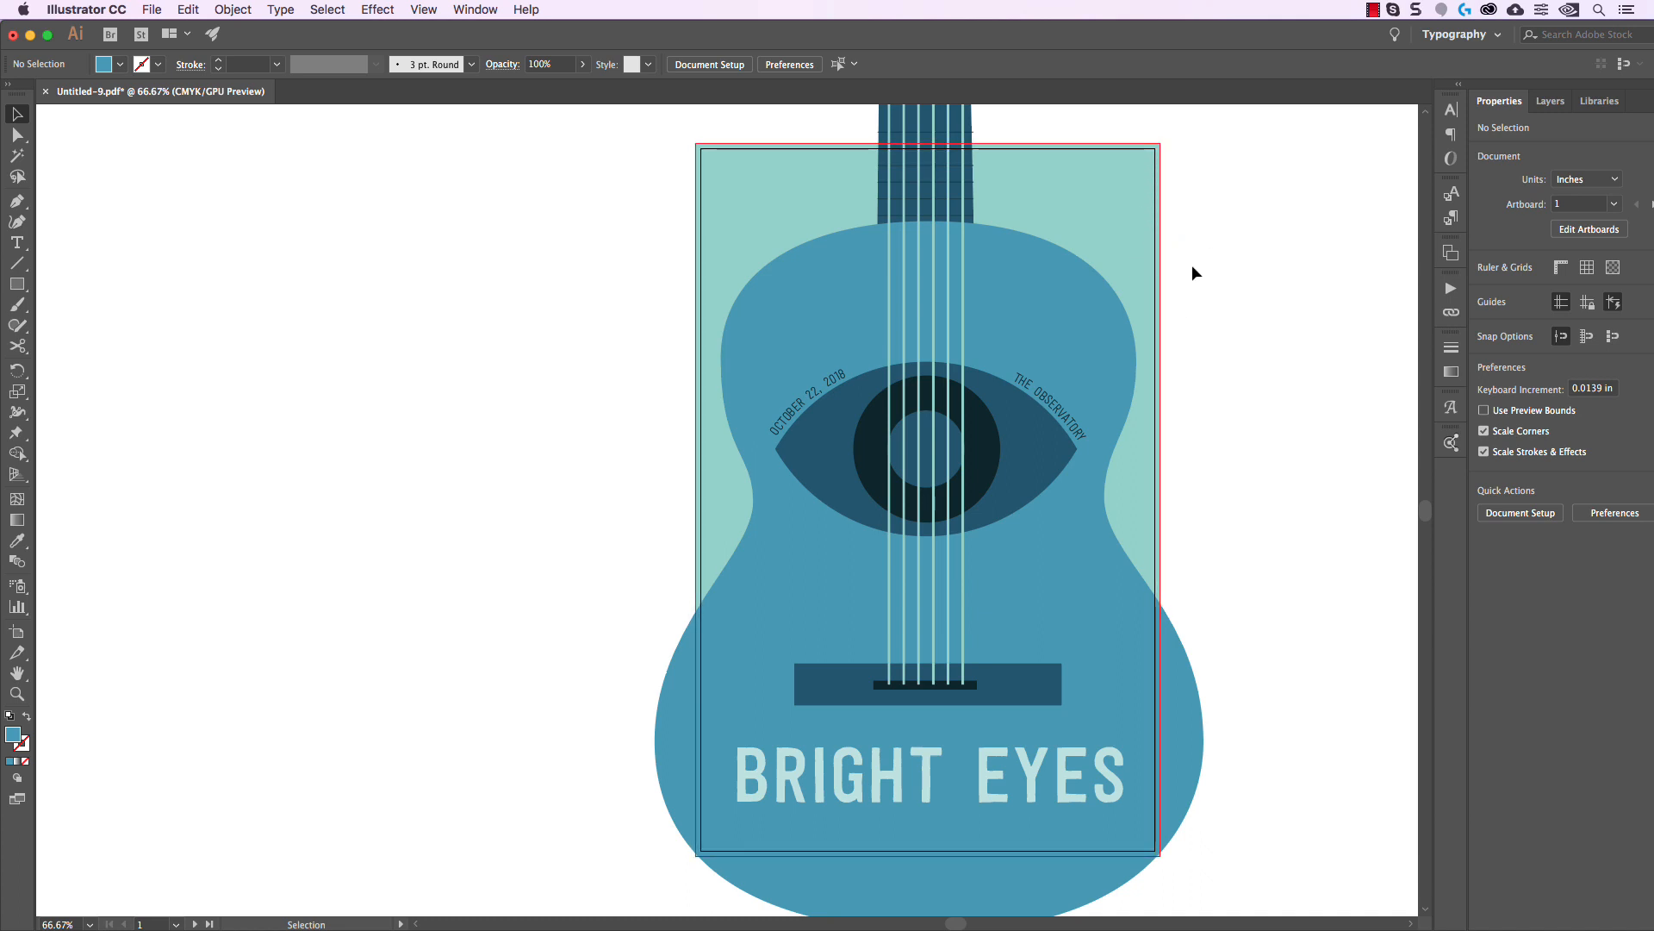
{"action": "left_click_drag", "start_coordinate": [1207, 258], "coordinate": [1118, 262]}
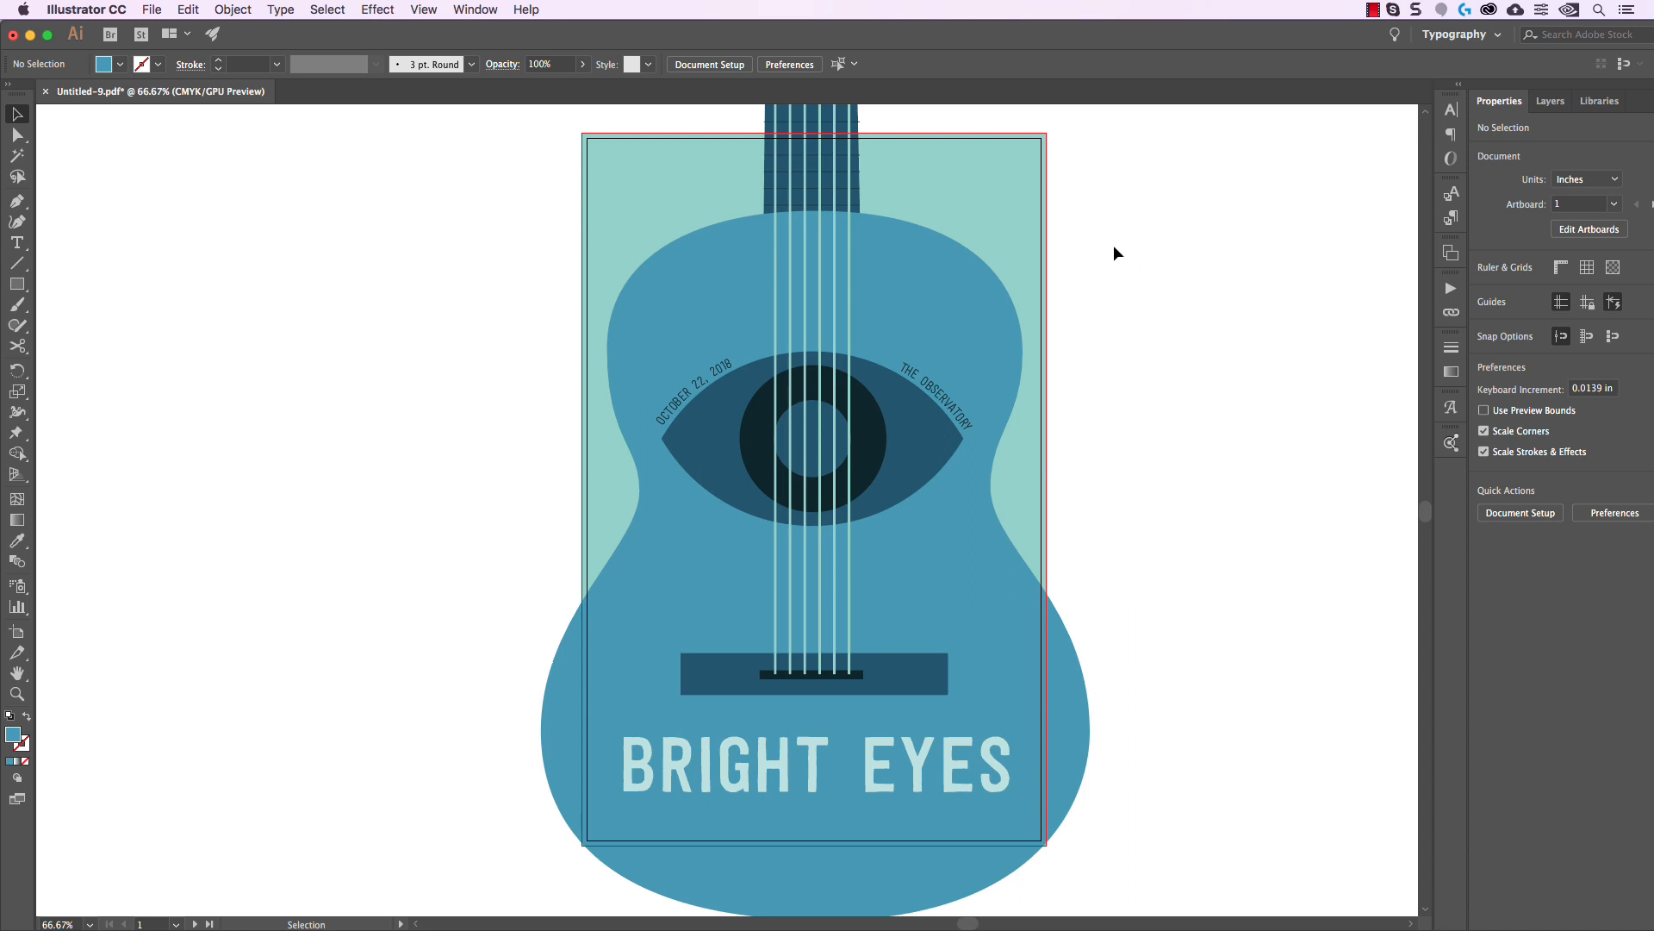
Save the poster as a new Adobe PDF file named Poster.
{"action": "left_click", "coordinate": [151, 10]}
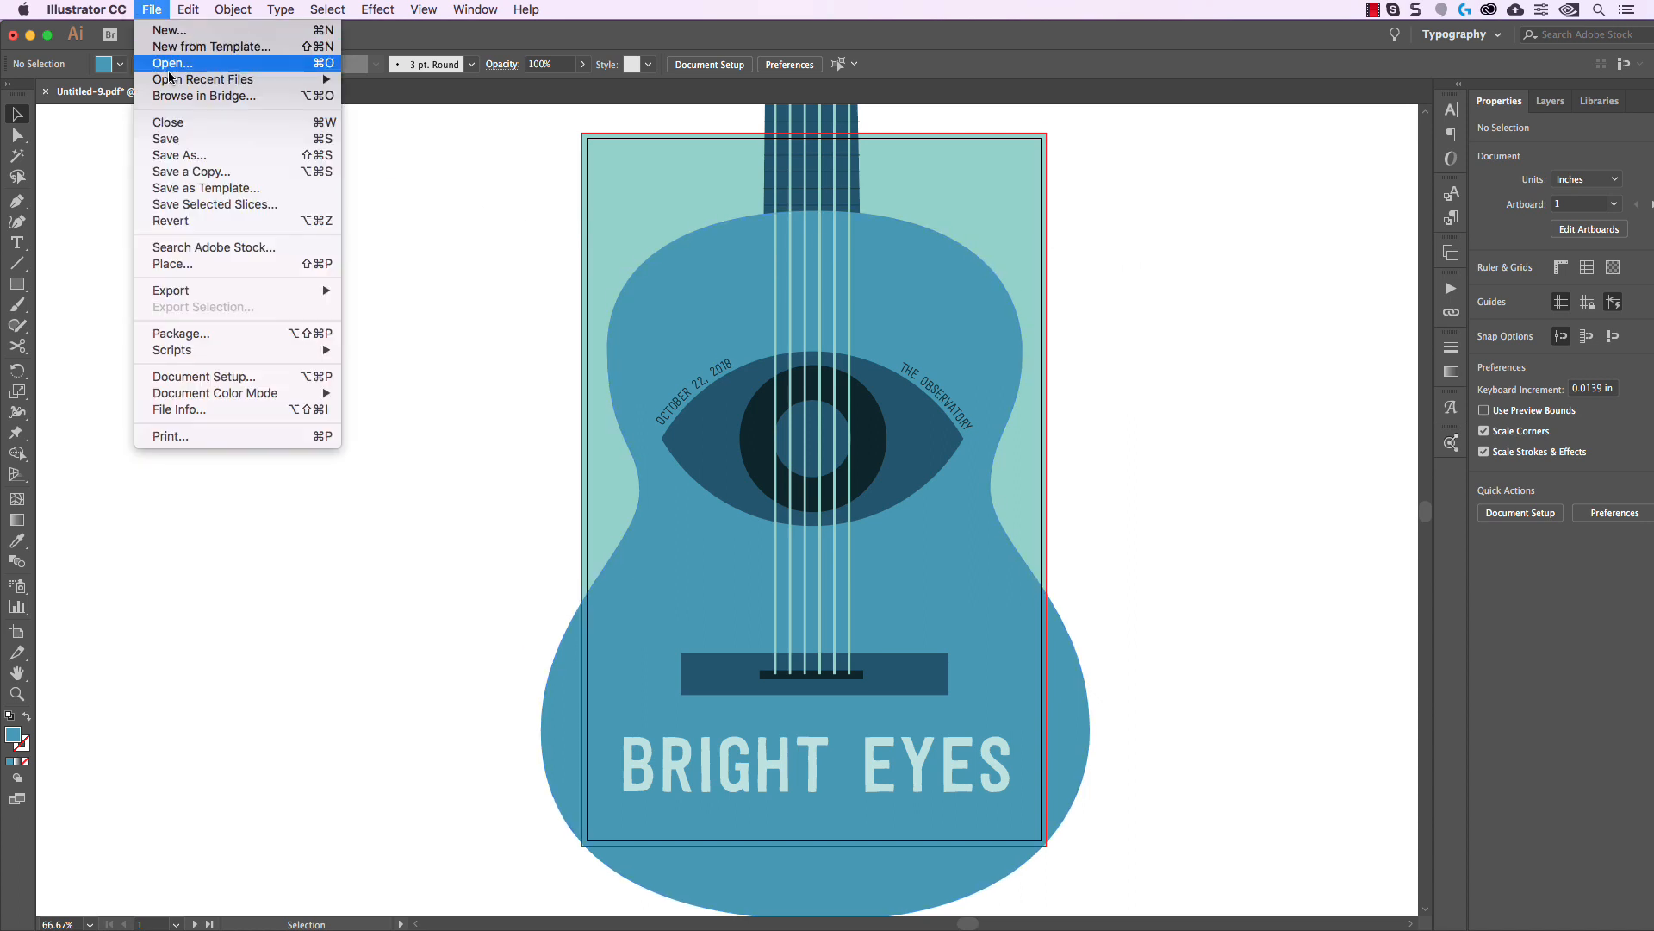
{"action": "left_click", "coordinate": [204, 148]}
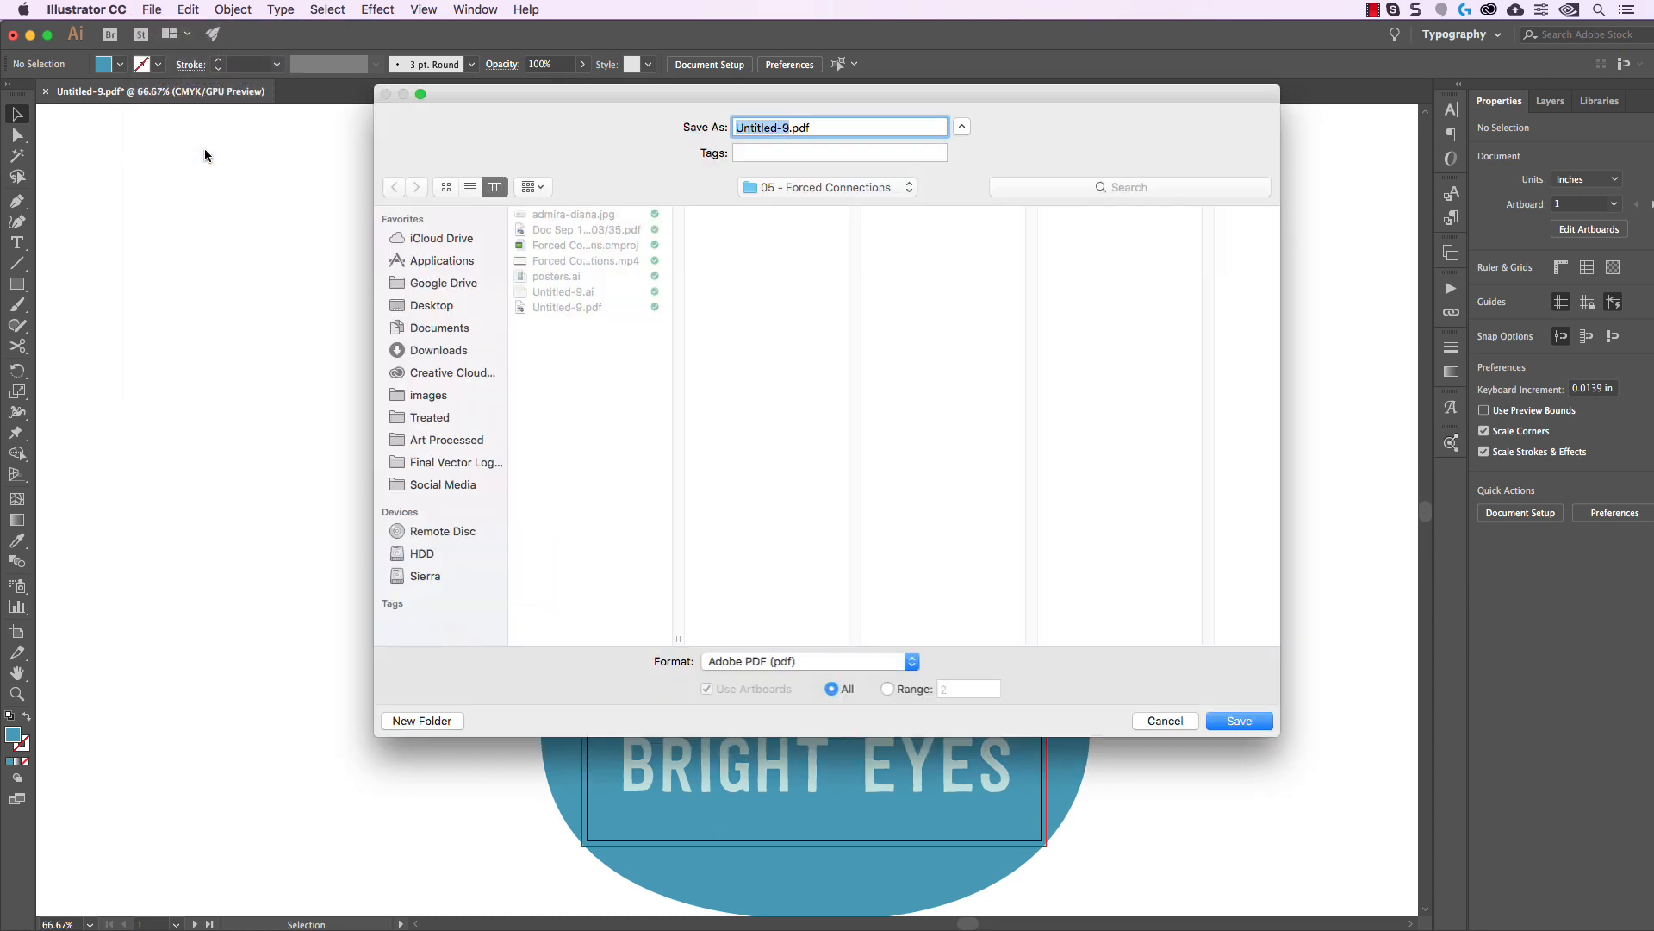
{"action": "type", "text": "Poster"}
{"action": "key", "text": "Return"}
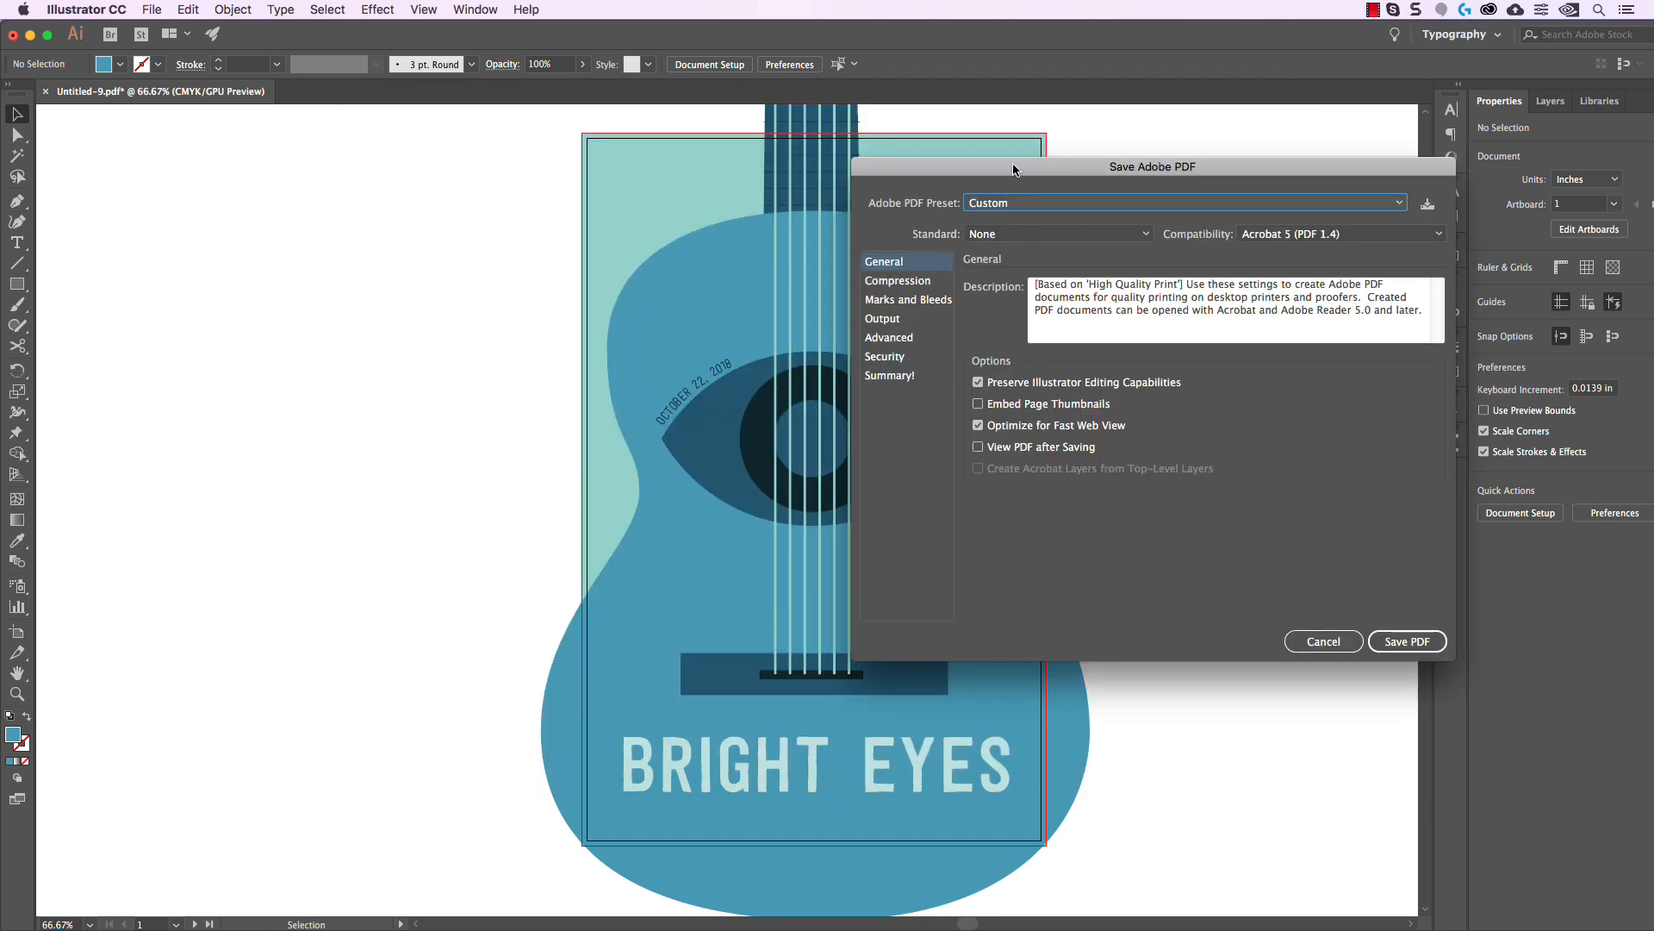
Choose the High Quality Print preset for the PDF.
{"action": "left_click_drag", "start_coordinate": [1014, 169], "coordinate": [399, 222]}
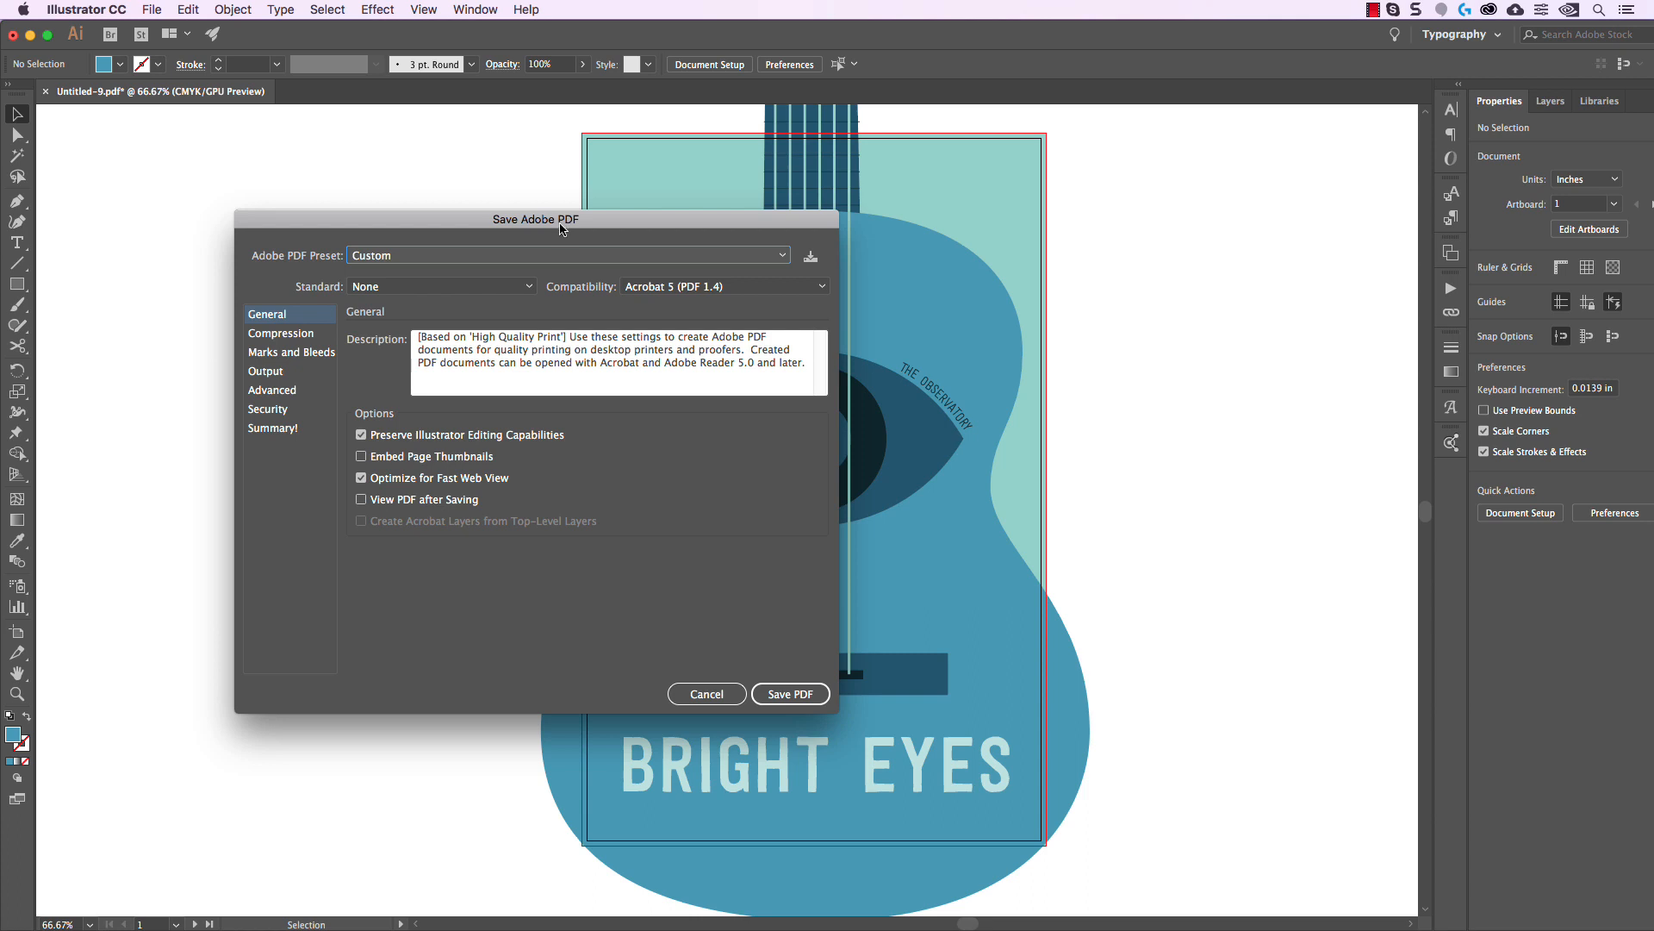
{"action": "left_click", "coordinate": [424, 257]}
{"action": "key", "text": "Down"}
{"action": "key", "text": "Down"}
{"action": "key", "text": "Down"}
{"action": "key", "text": "Down"}
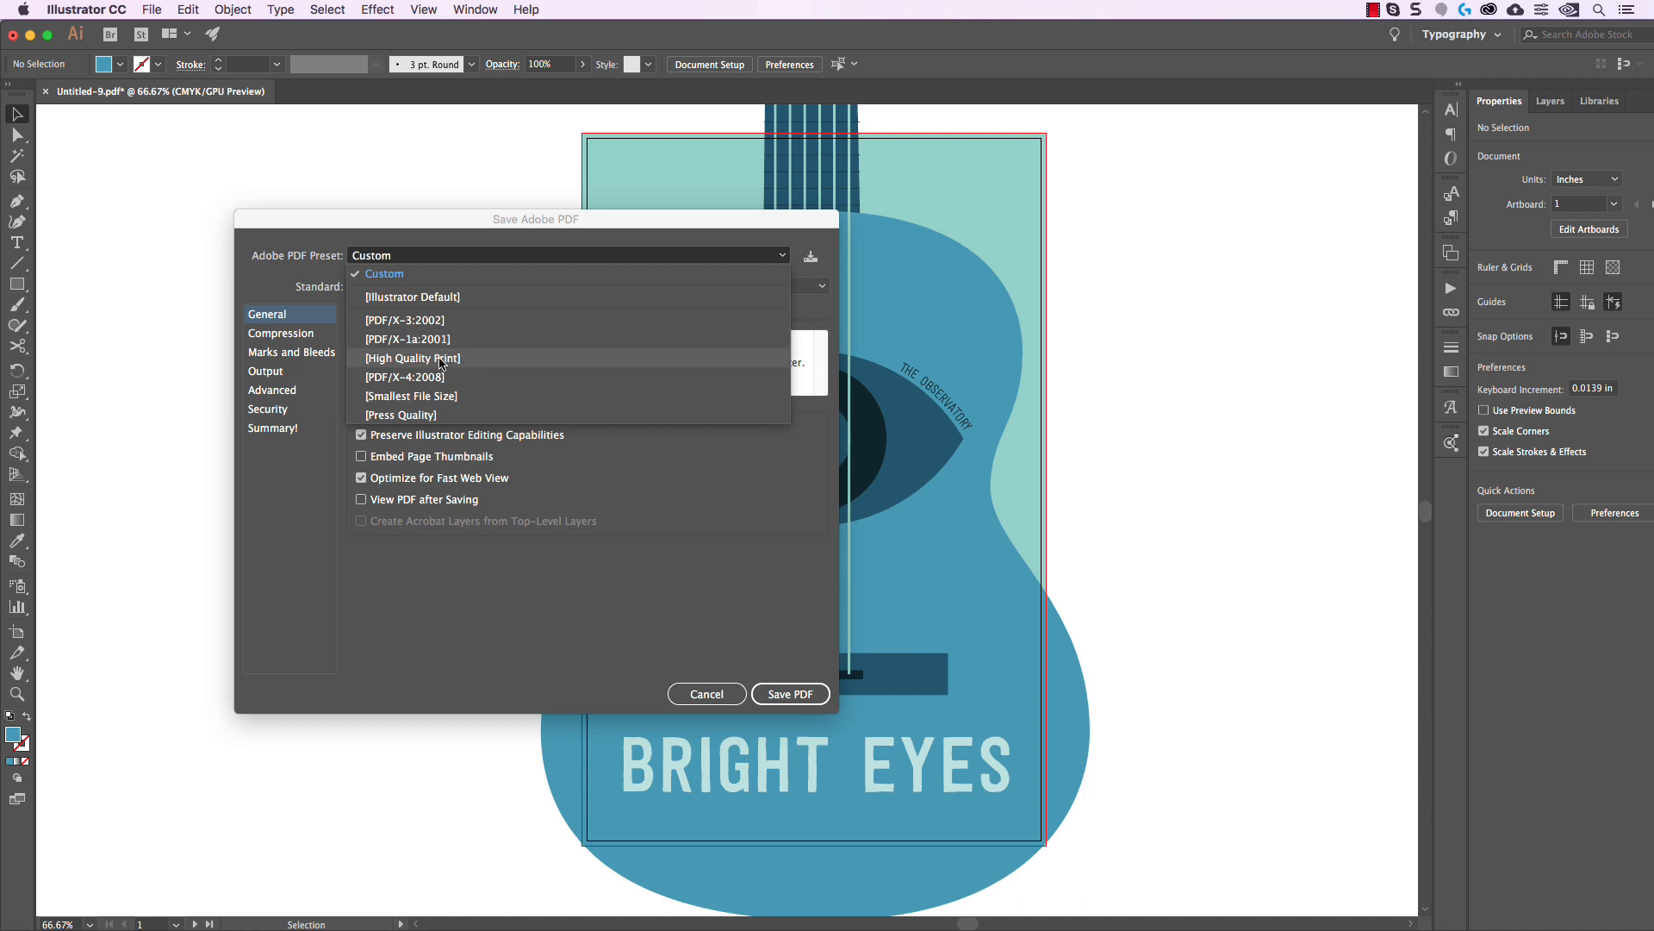
{"action": "key", "text": "Return"}
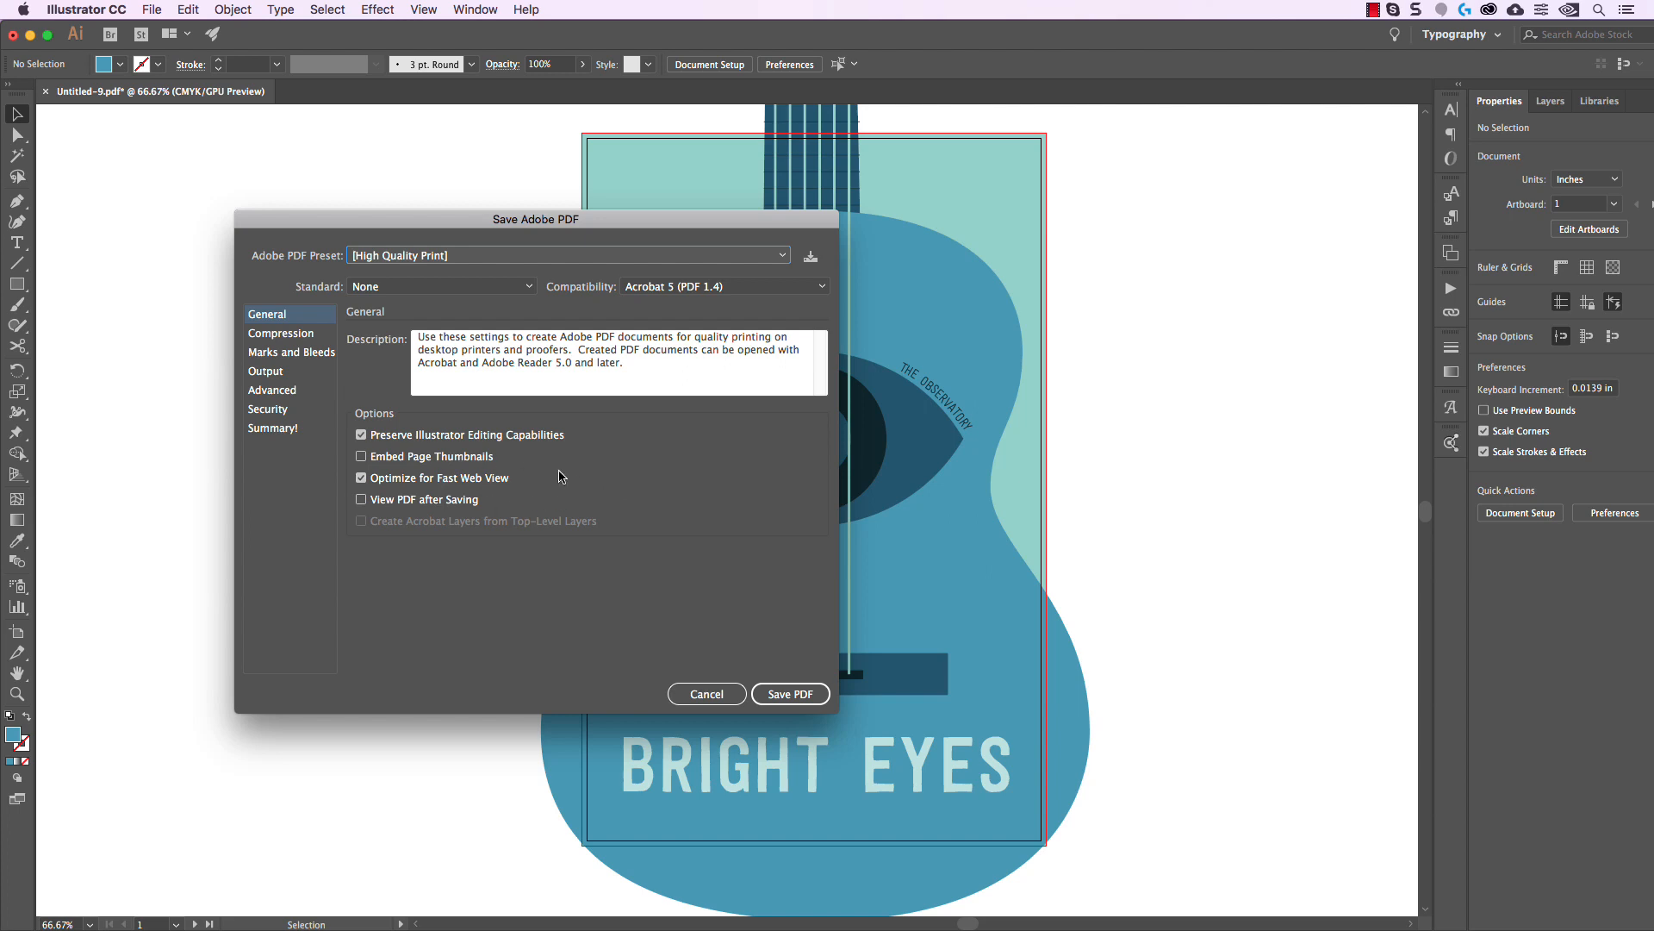
Review the PDF compression choices for color bitmap images, keeping Automatic (JPEG) compression and Maximum image quality.
{"action": "left_click", "coordinate": [303, 335]}
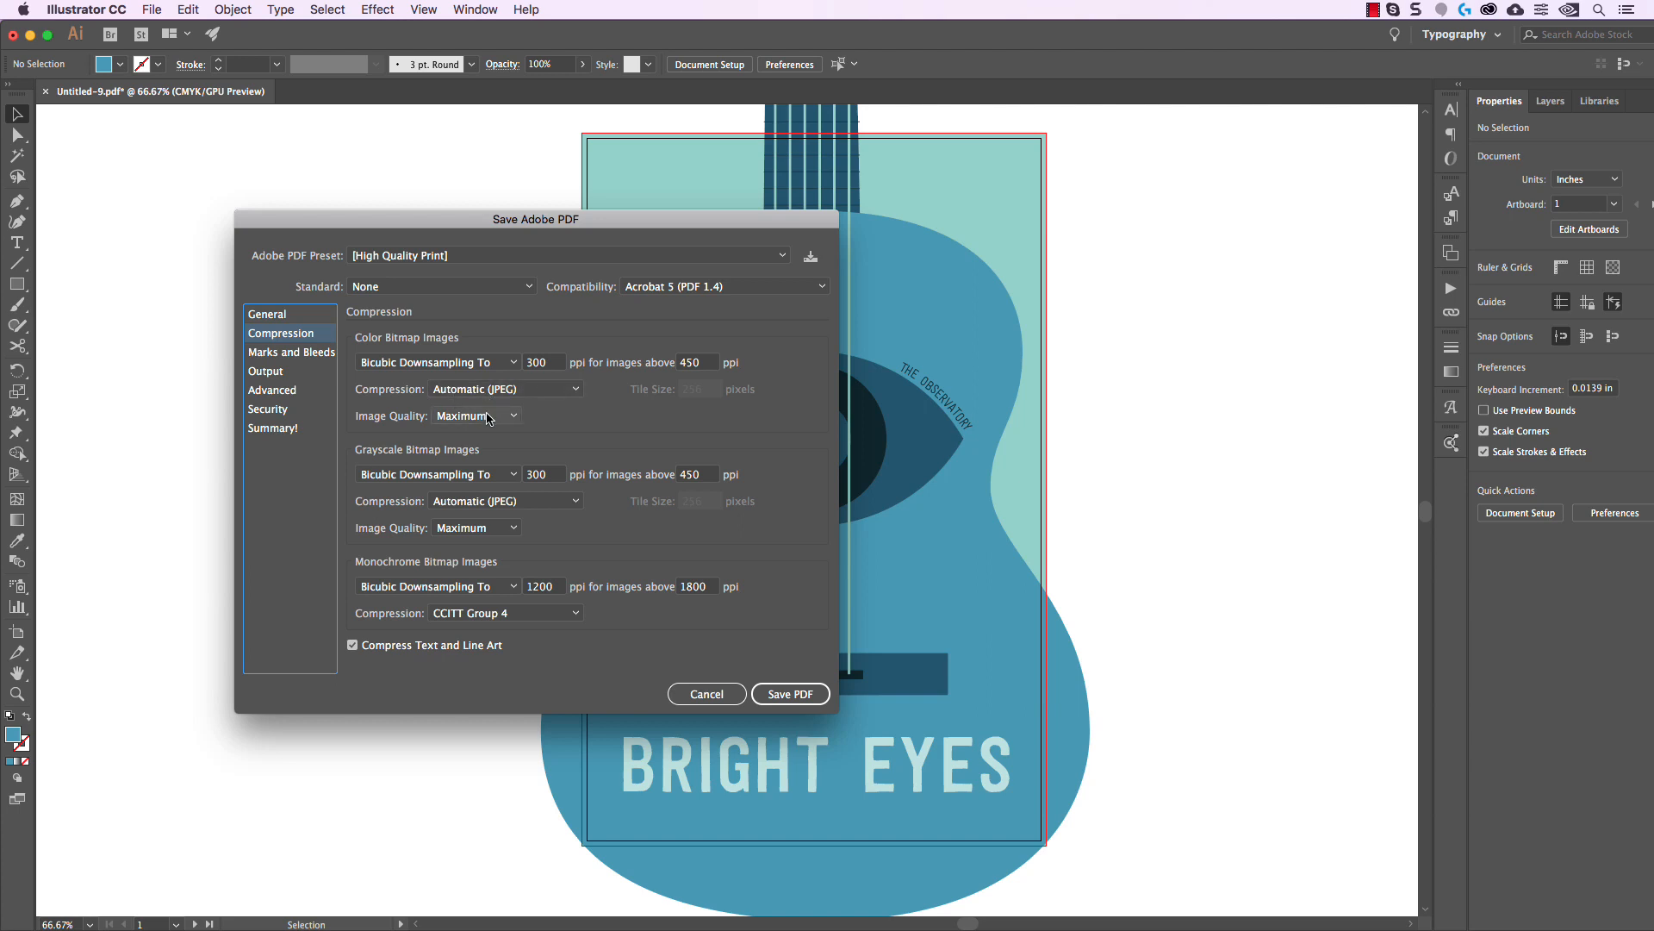
{"action": "left_click", "coordinate": [519, 389]}
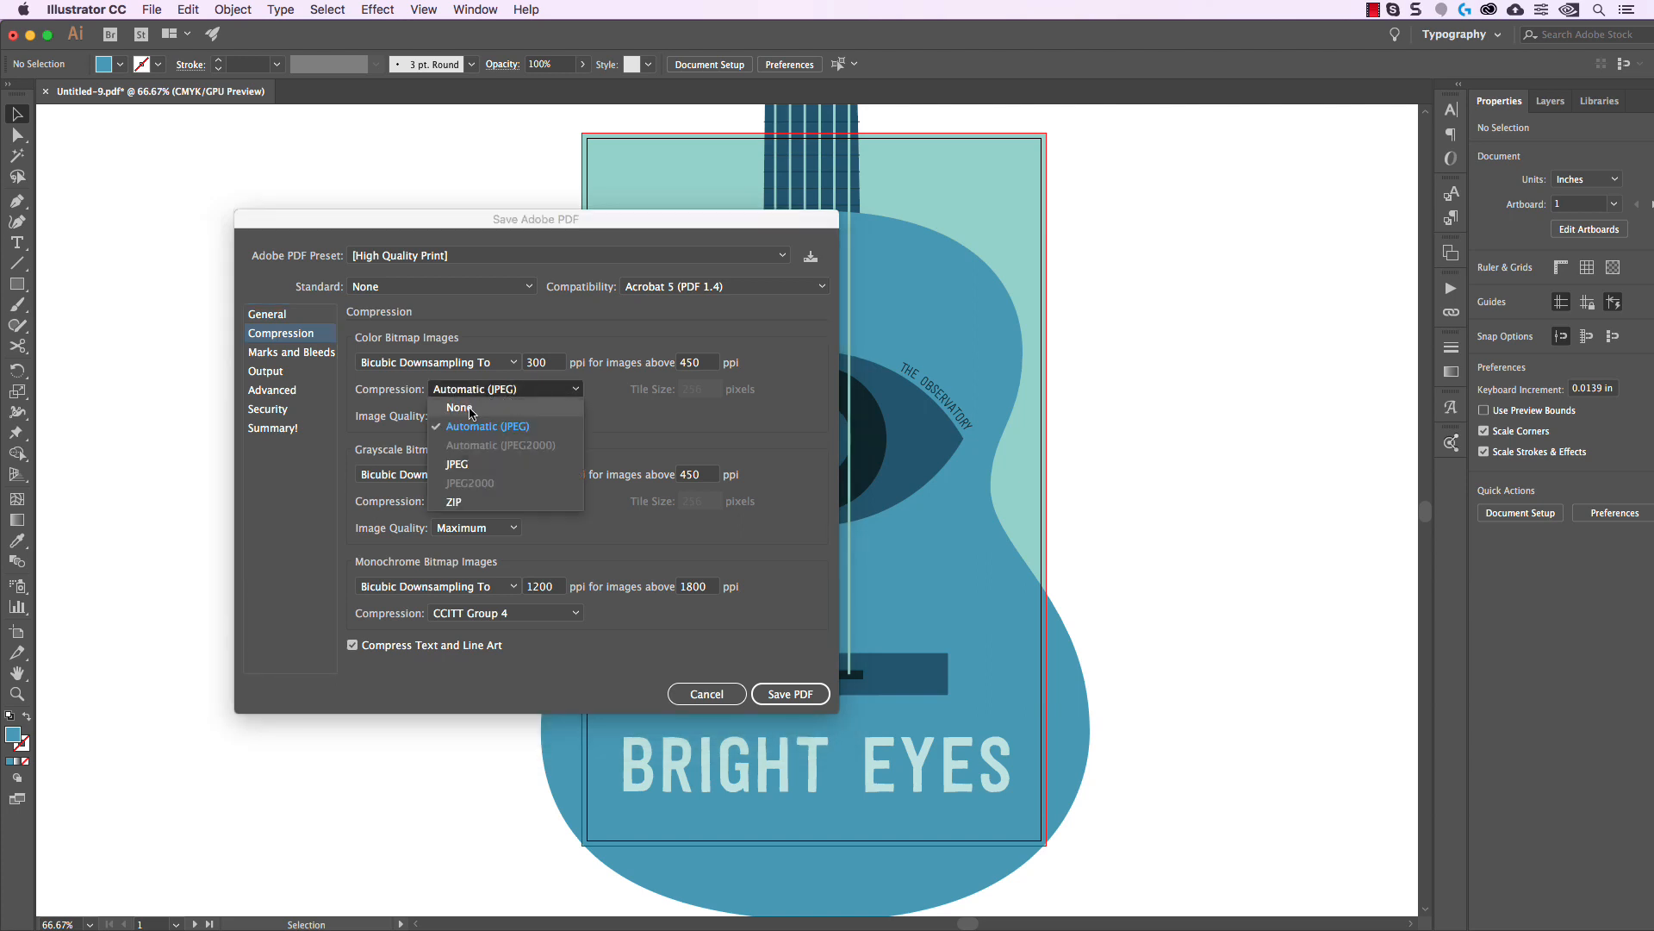
{"action": "left_click", "coordinate": [541, 427]}
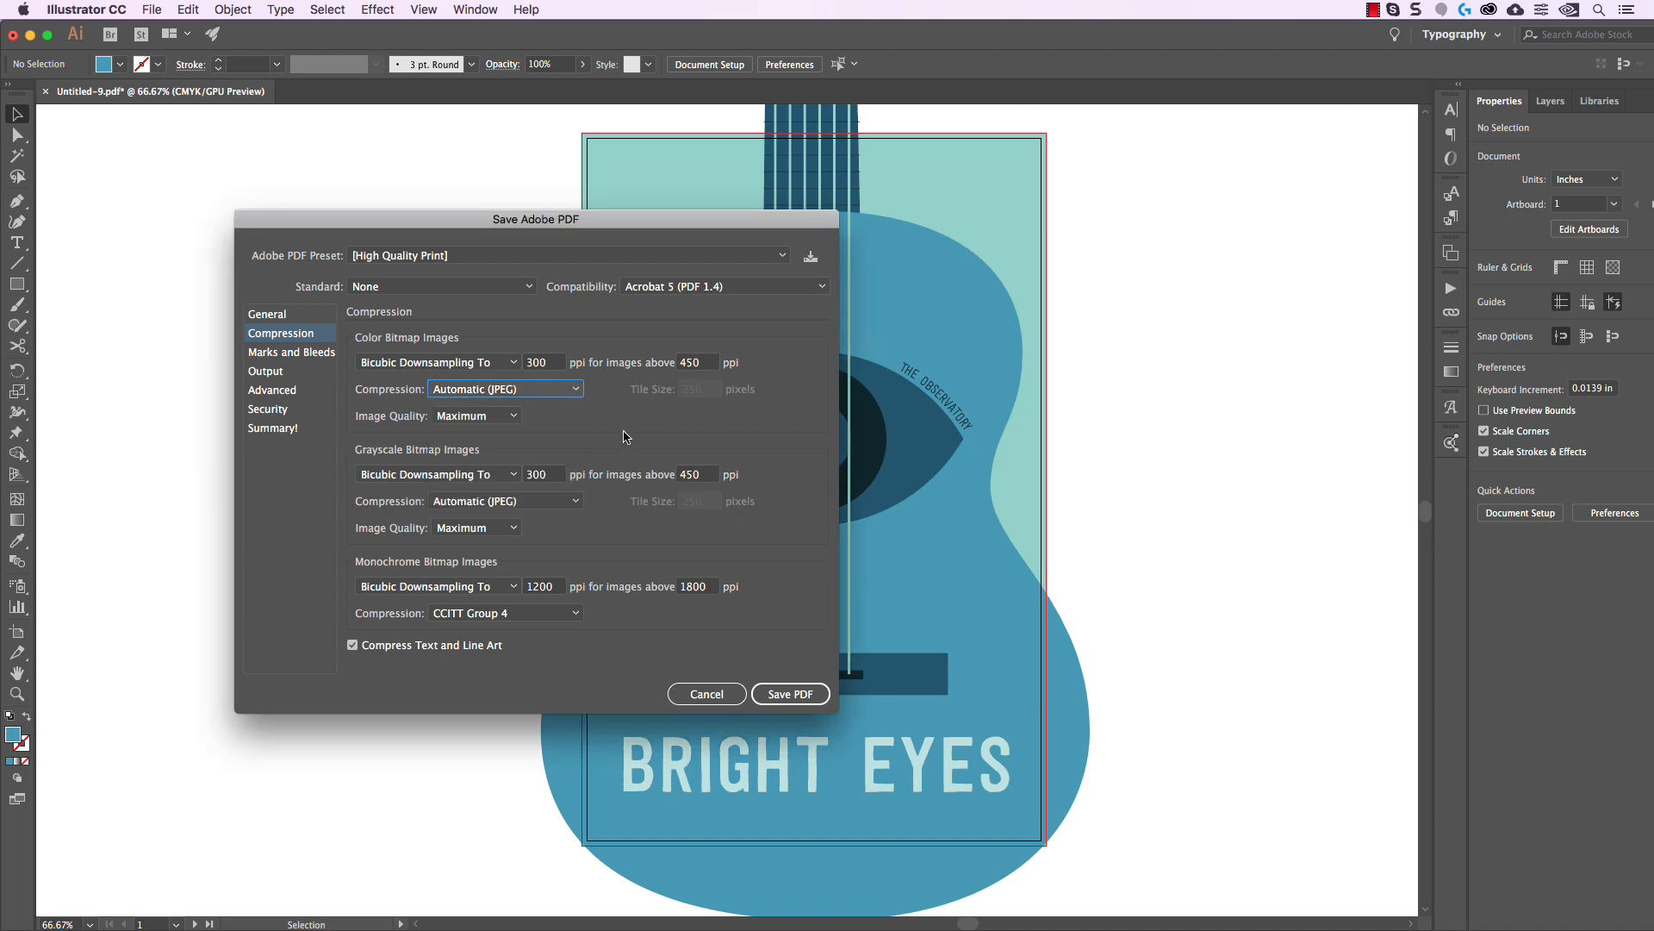
{"action": "left_click", "coordinate": [501, 420]}
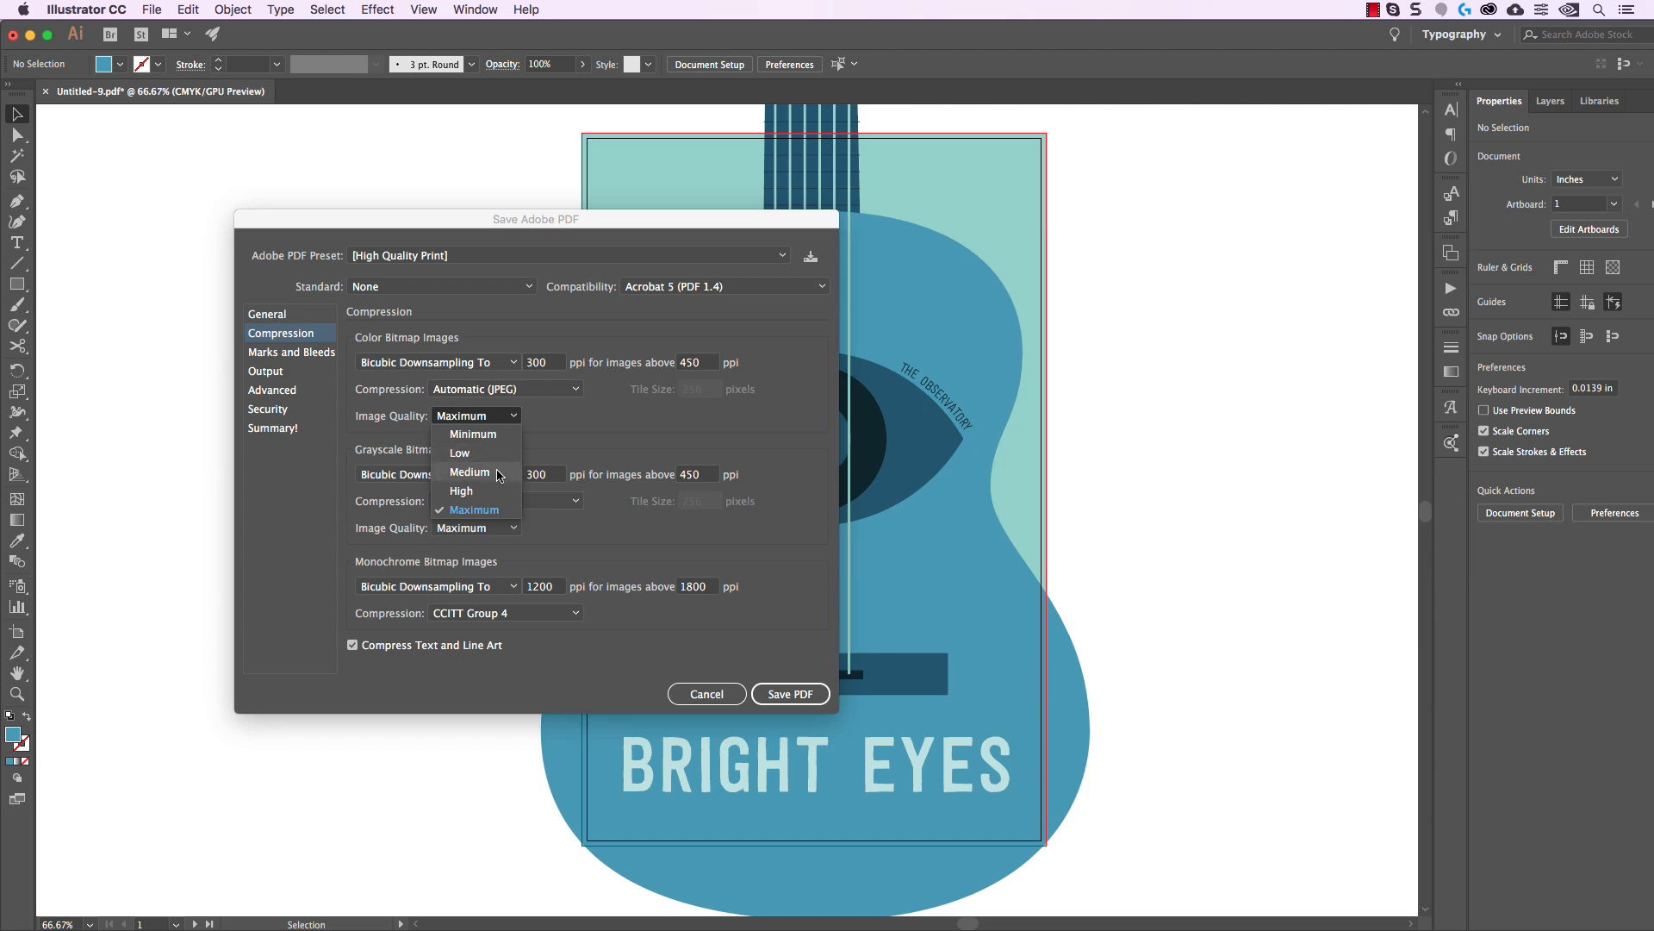
{"action": "left_click", "coordinate": [601, 429]}
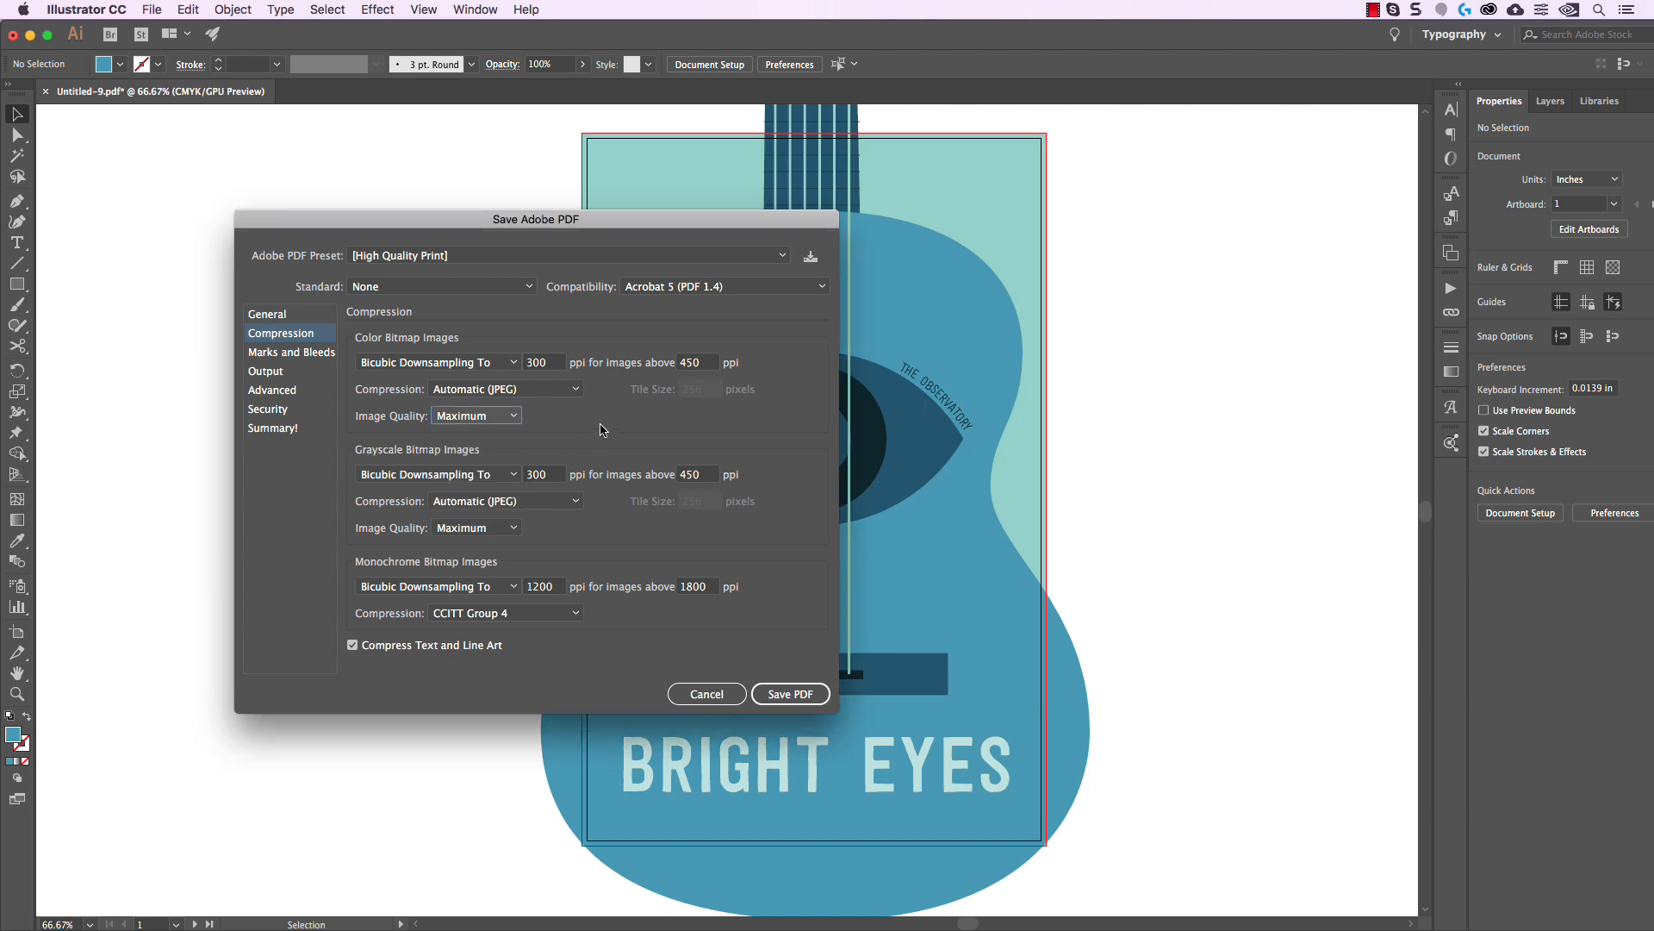
Make the PDF use the document bleed settings and include trim marks.
{"action": "left_click", "coordinate": [302, 353]}
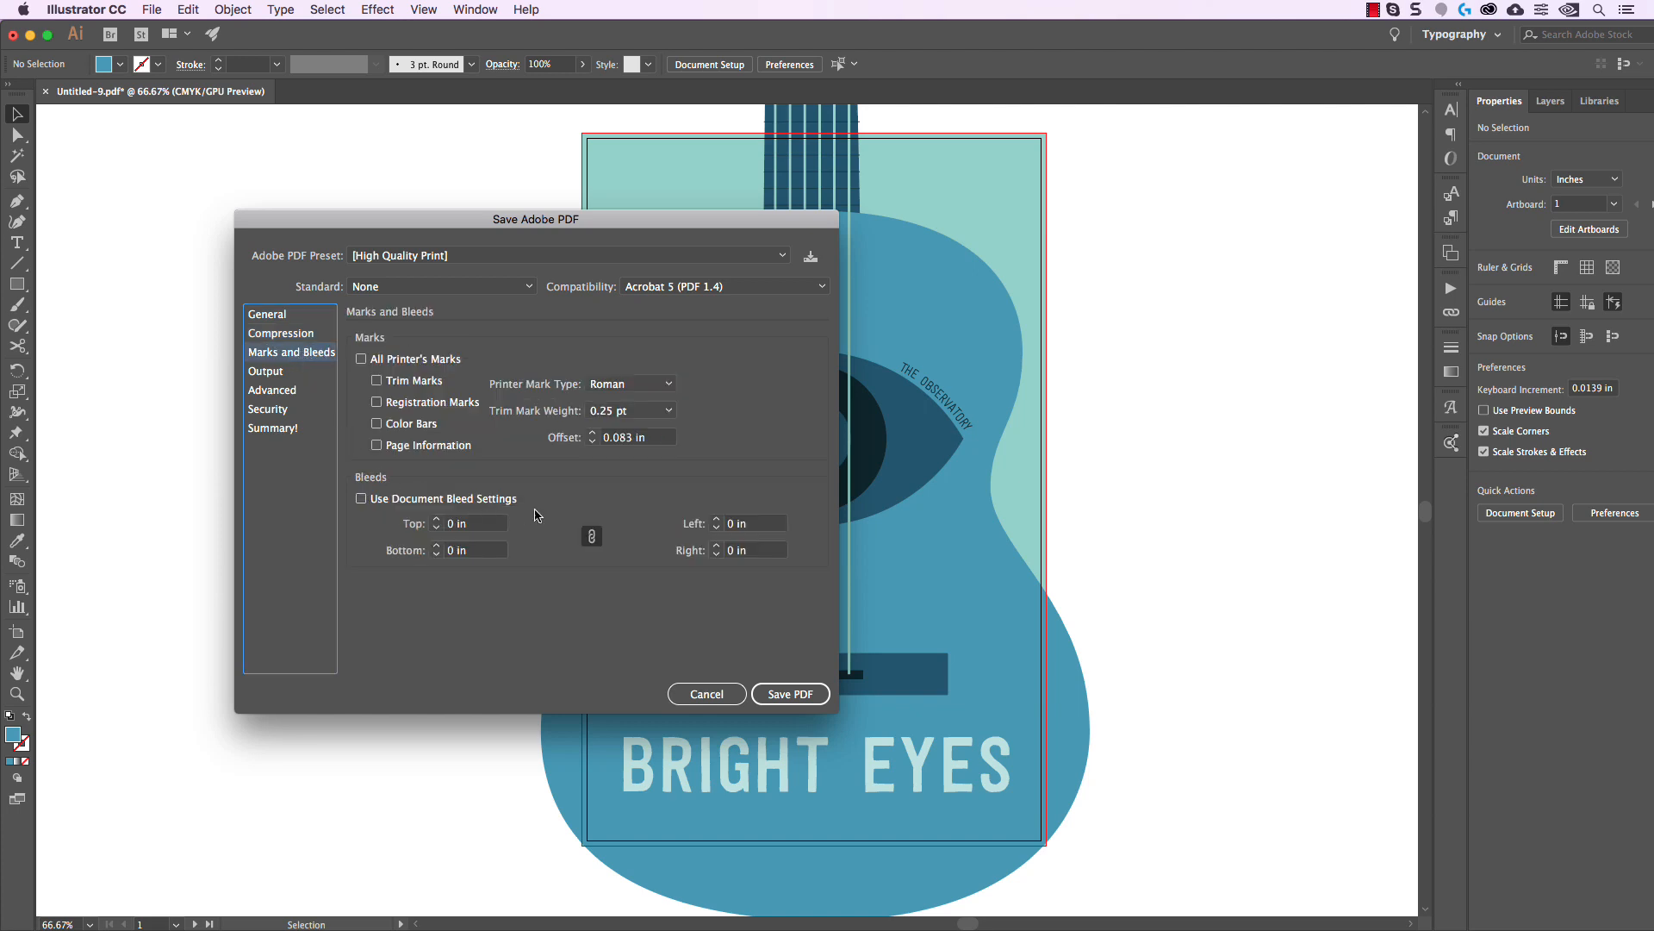
{"action": "left_click", "coordinate": [426, 503]}
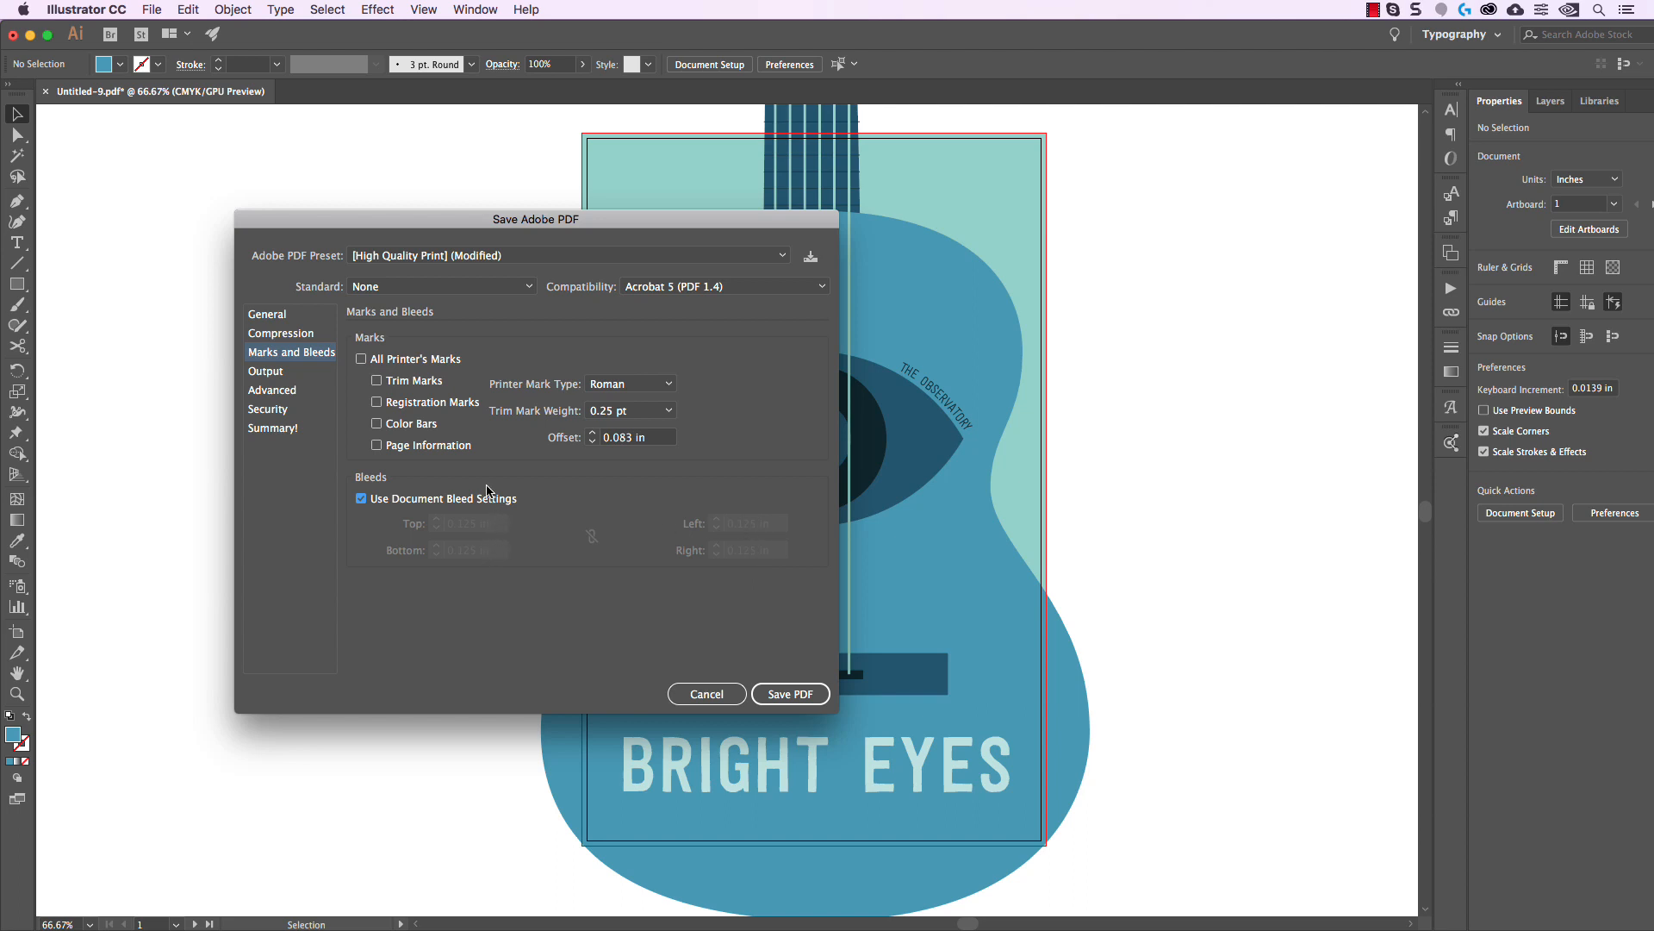
{"action": "left_click", "coordinate": [379, 382]}
Set the PDF's color conversion to Convert to Destination (Preserve Numbers).
{"action": "left_click", "coordinate": [310, 372]}
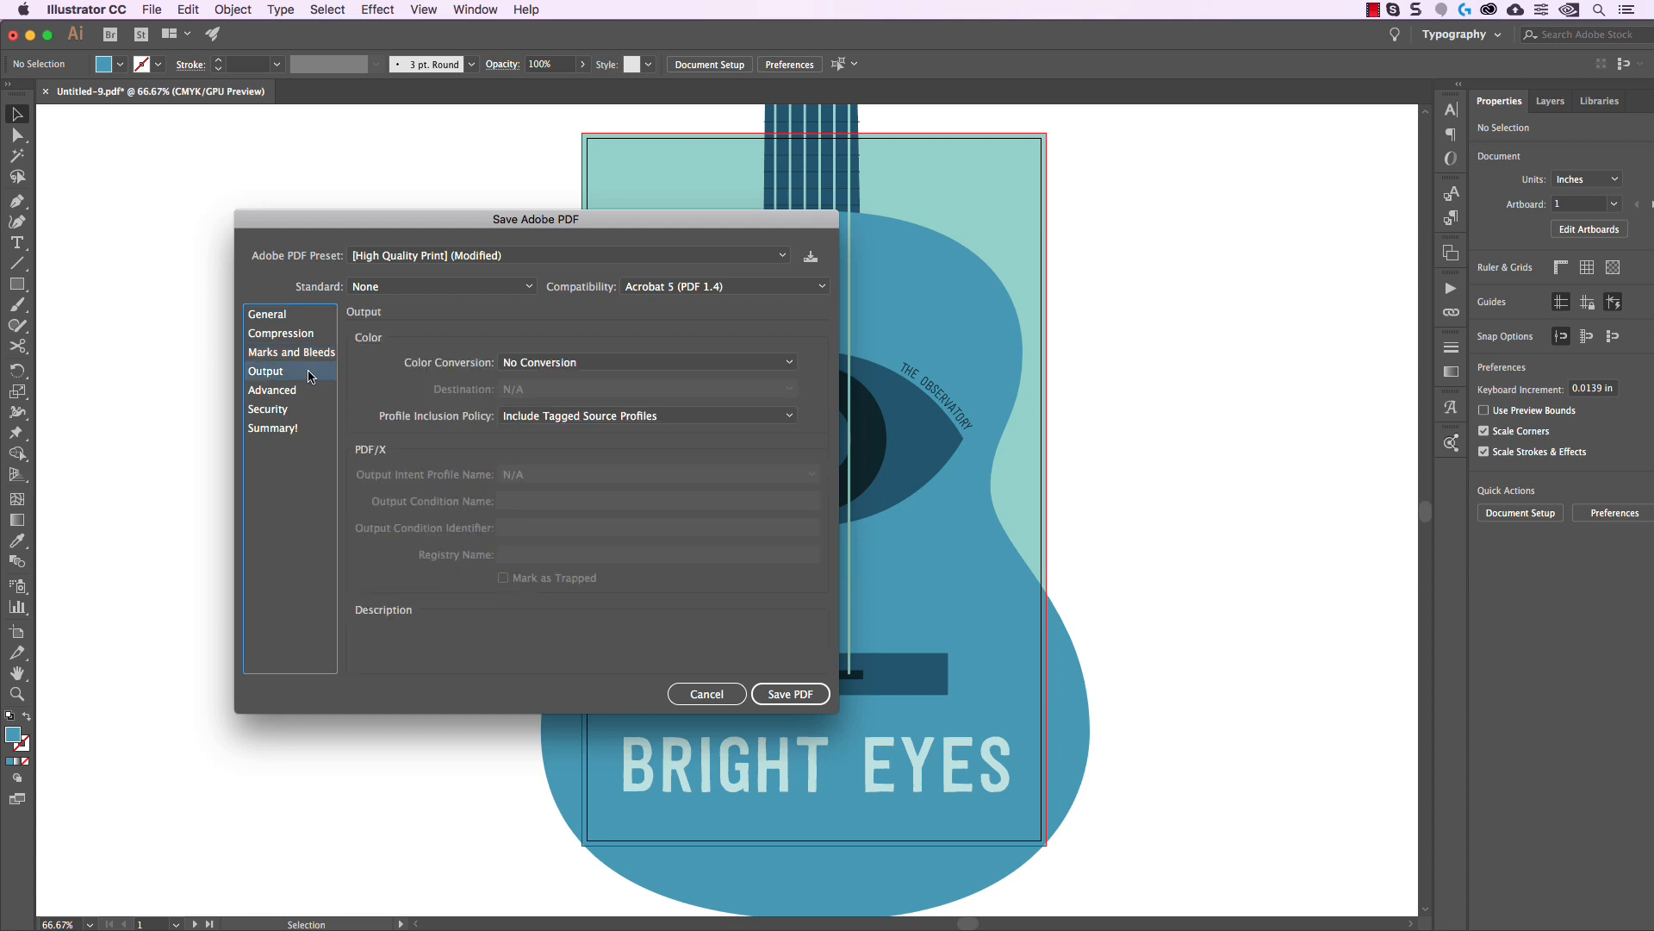
{"action": "left_click", "coordinate": [548, 369]}
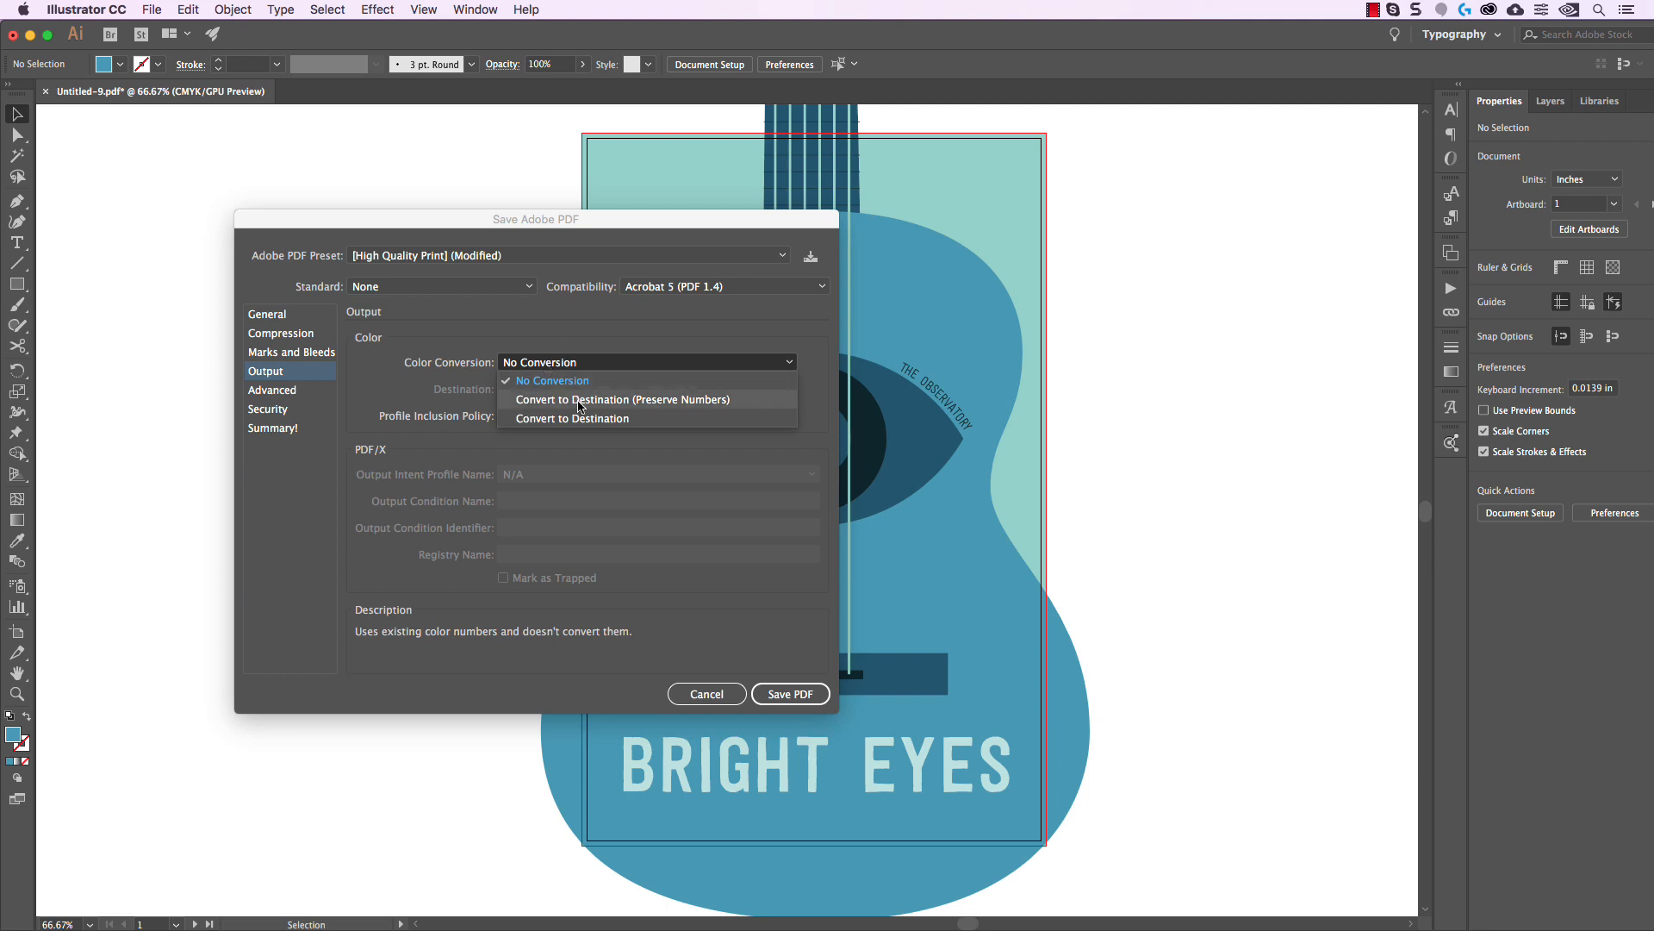
{"action": "left_click", "coordinate": [570, 363]}
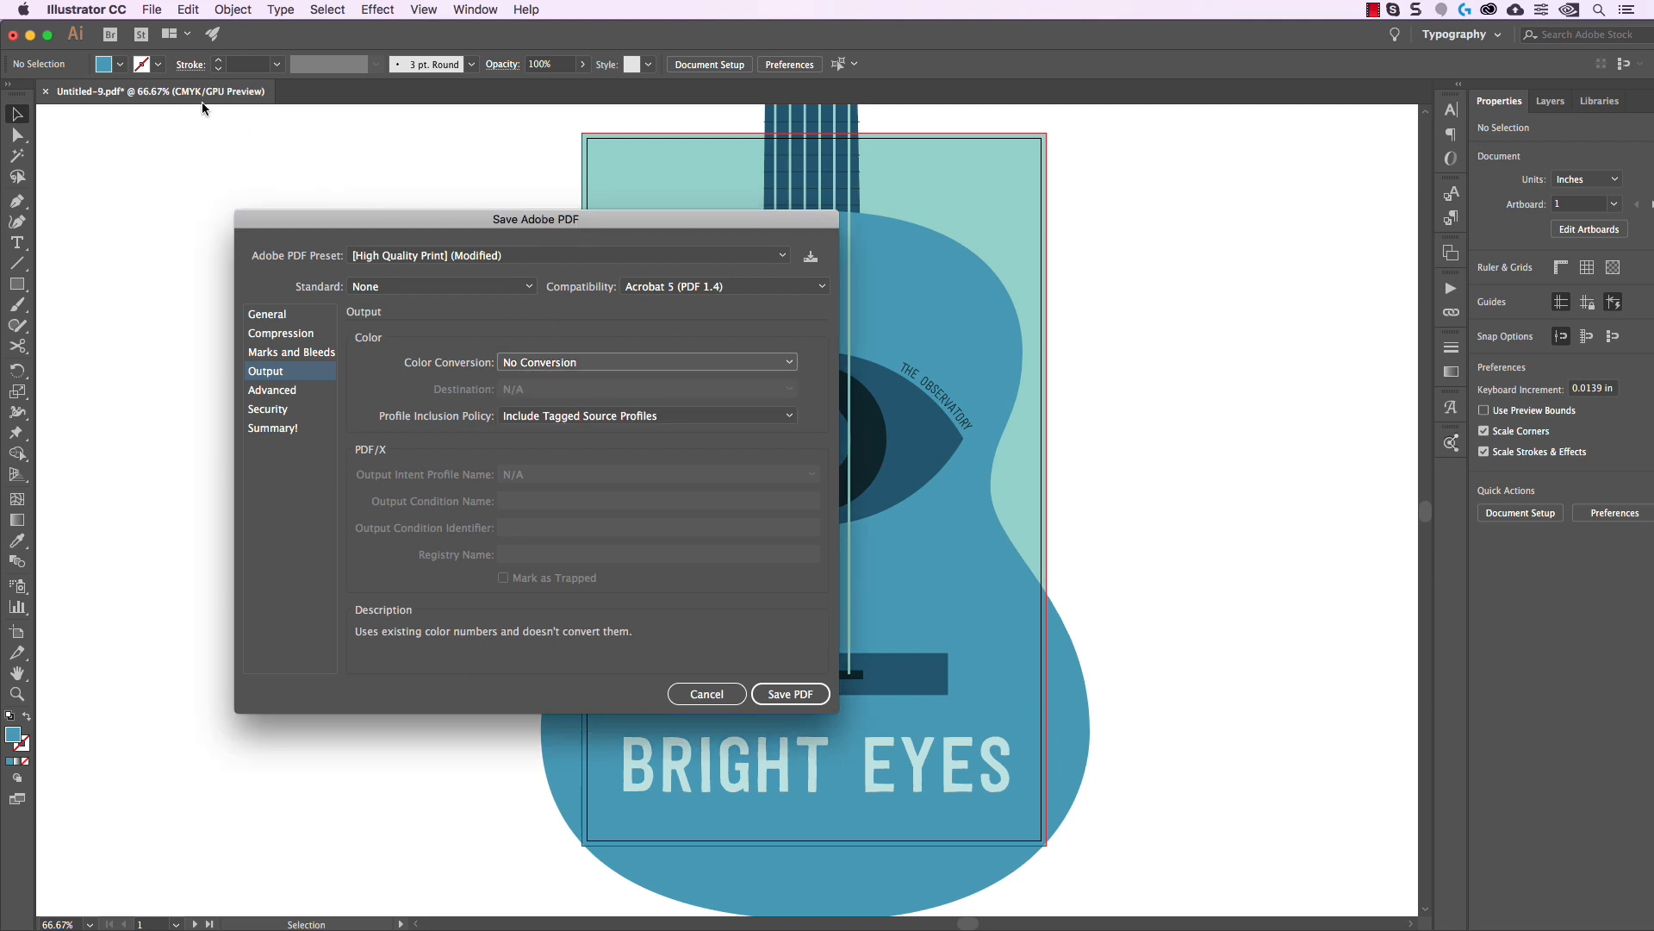
{"action": "left_click", "coordinate": [551, 363]}
{"action": "left_click", "coordinate": [561, 401]}
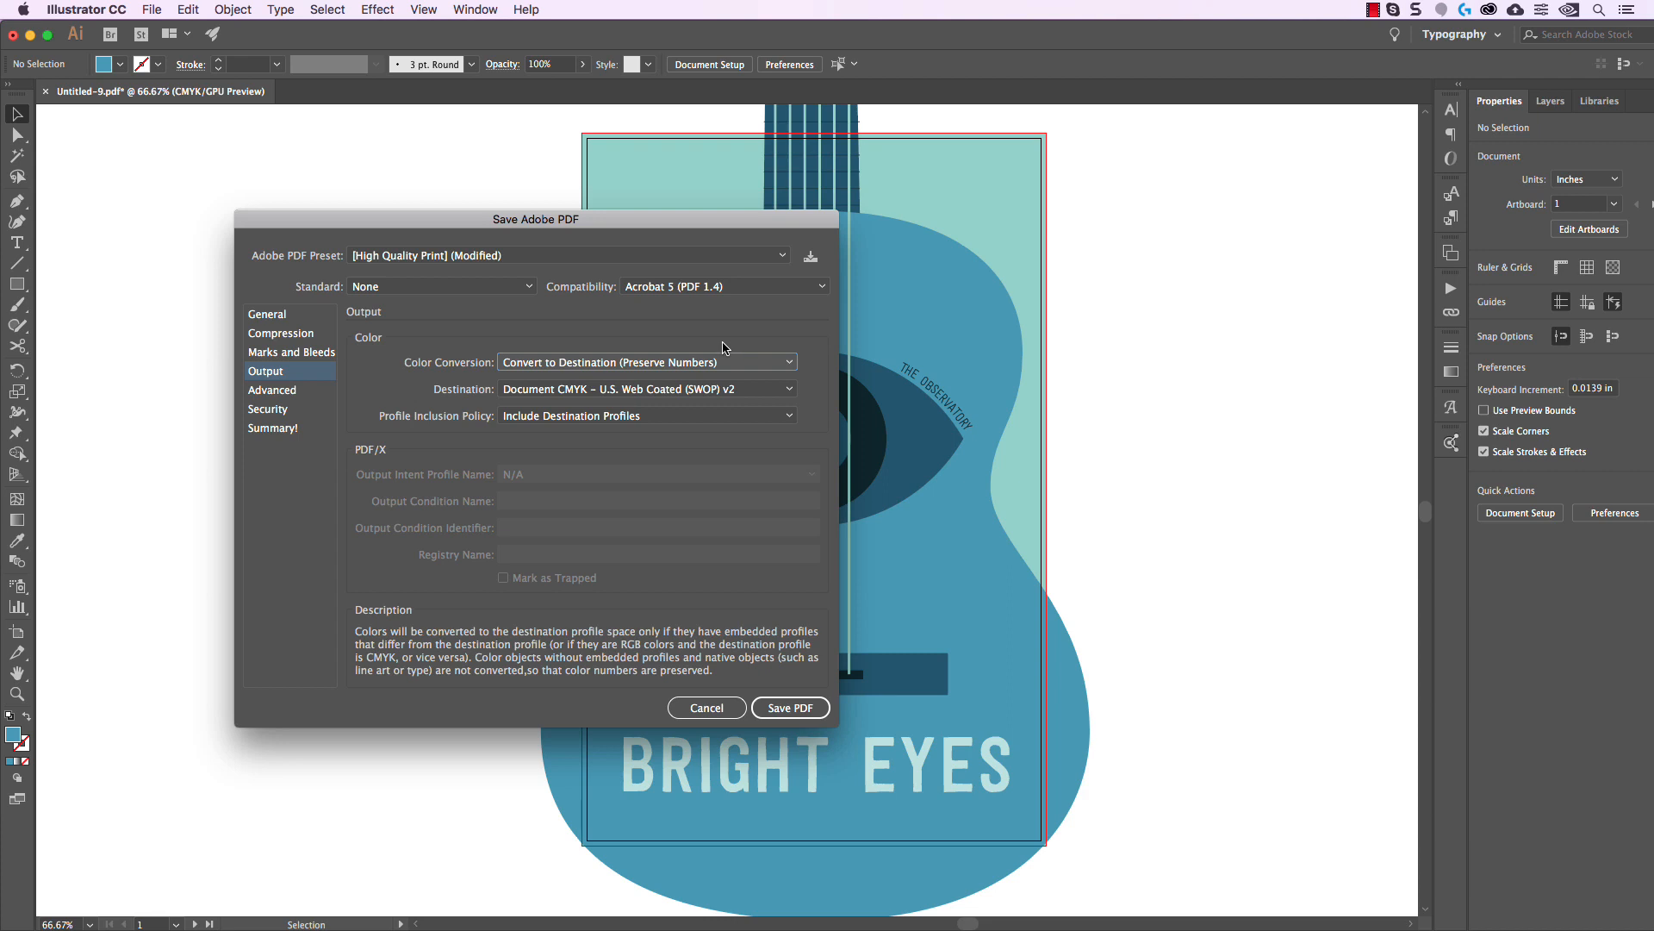
Keep Document CMYK - U.S. Web Coated (SWOP) v2 as the destination profile and save the PDF.
{"action": "left_click", "coordinate": [597, 391]}
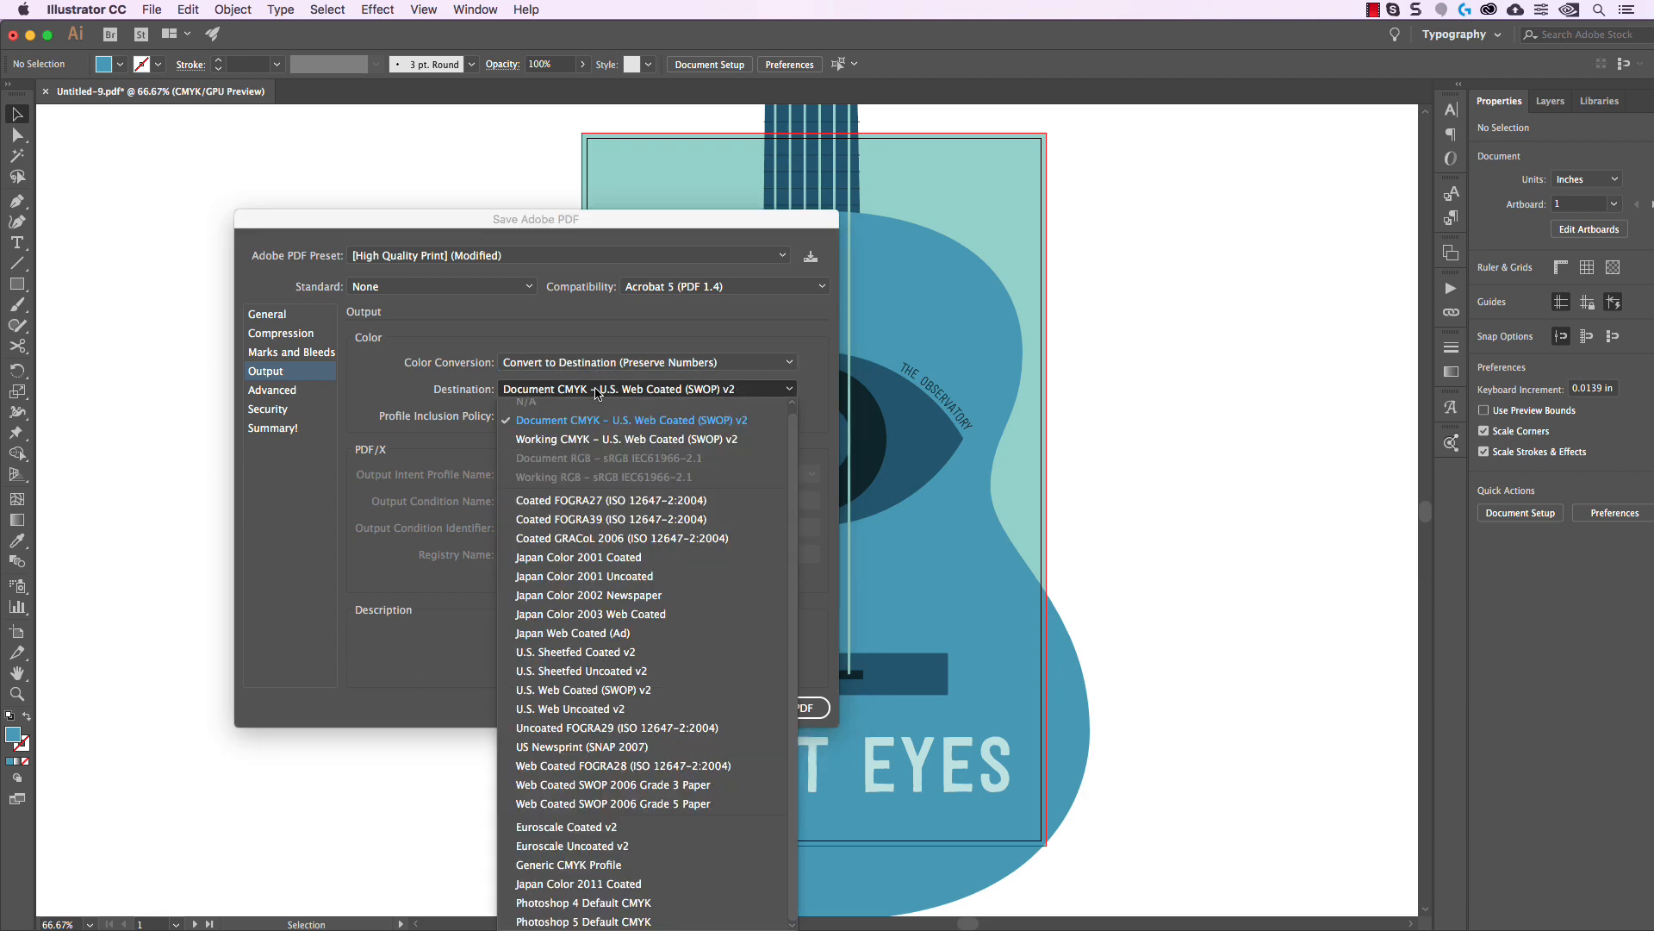
{"action": "left_click", "coordinate": [631, 422]}
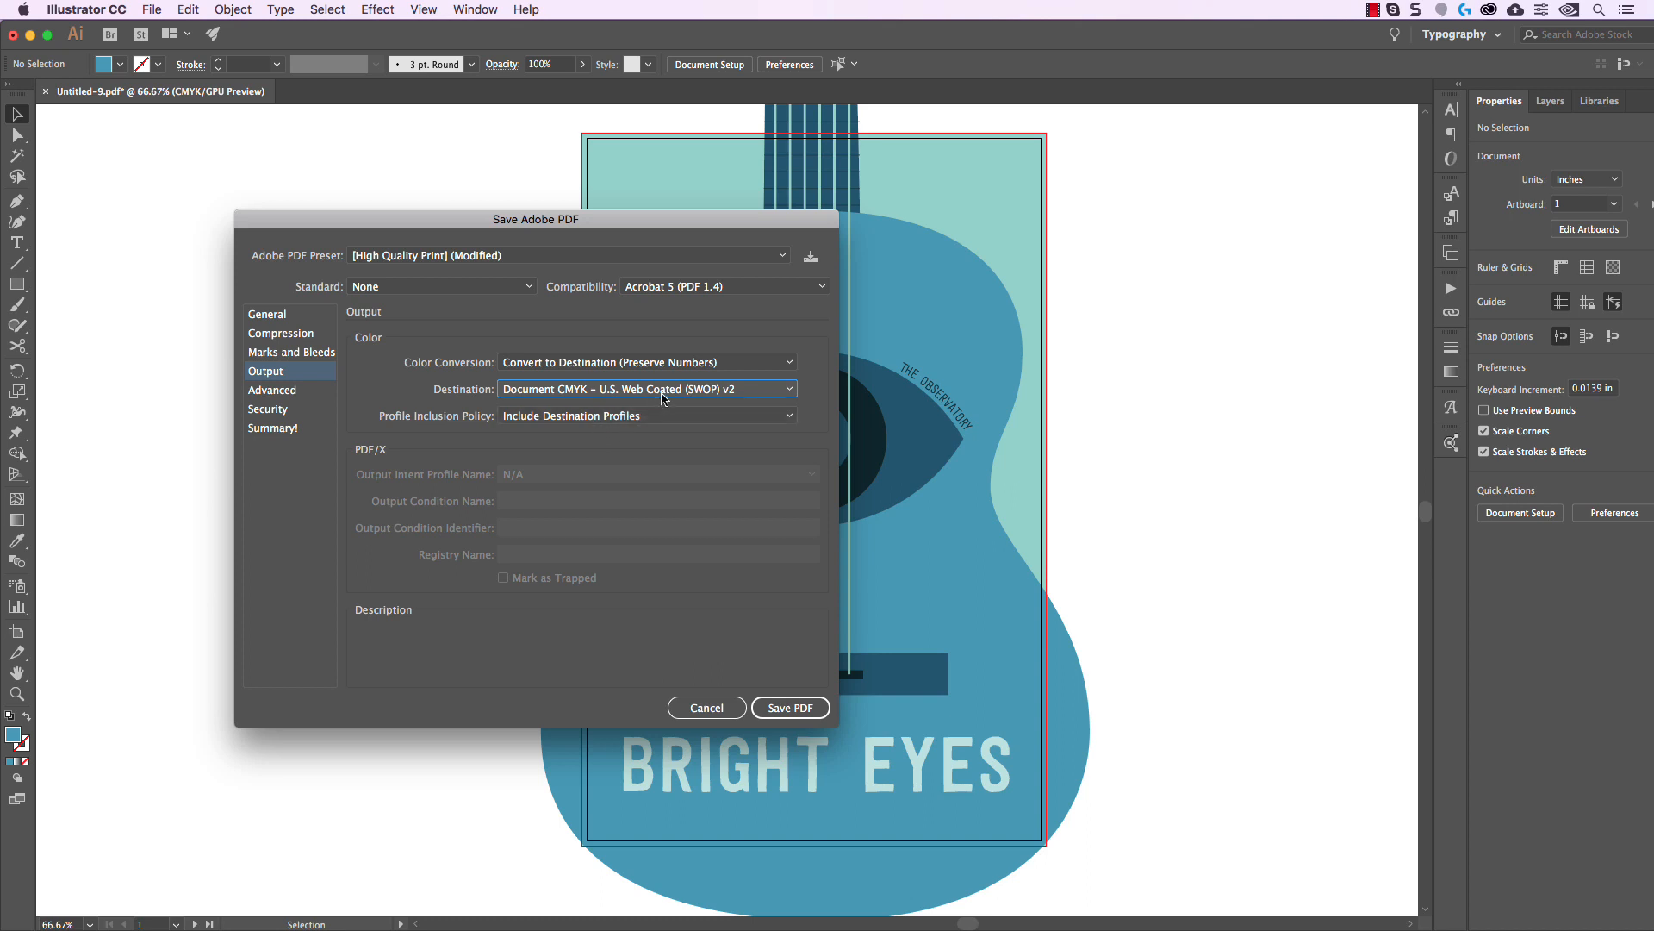
{"action": "mouse_move", "coordinate": [666, 365]}
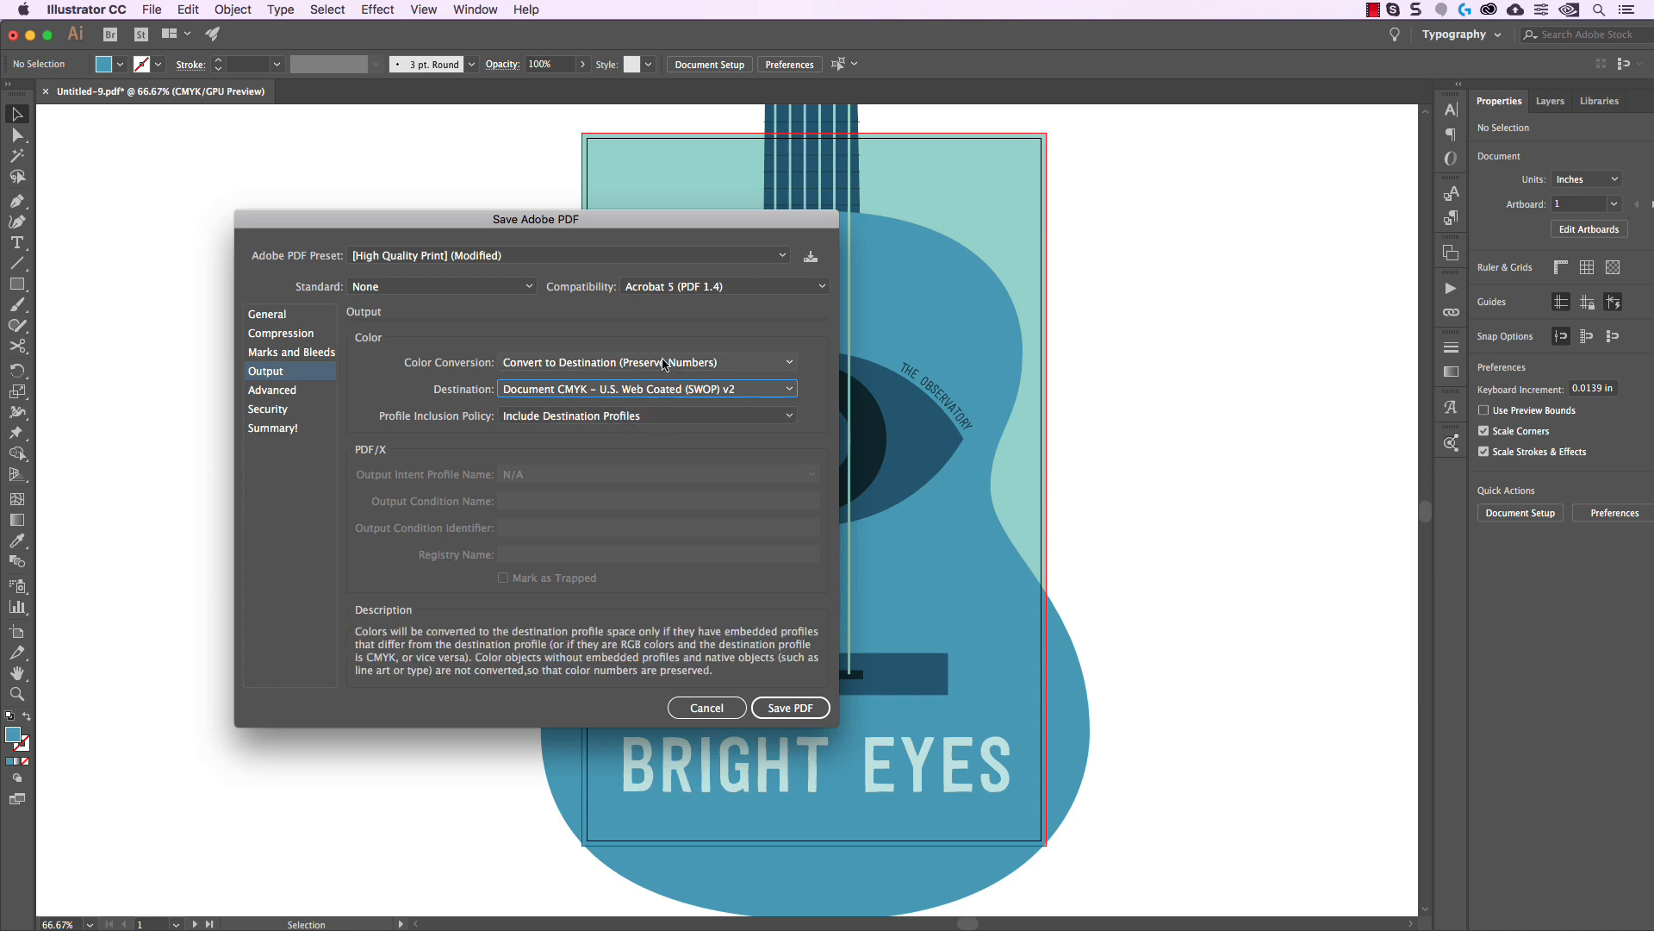
{"action": "left_click", "coordinate": [659, 392]}
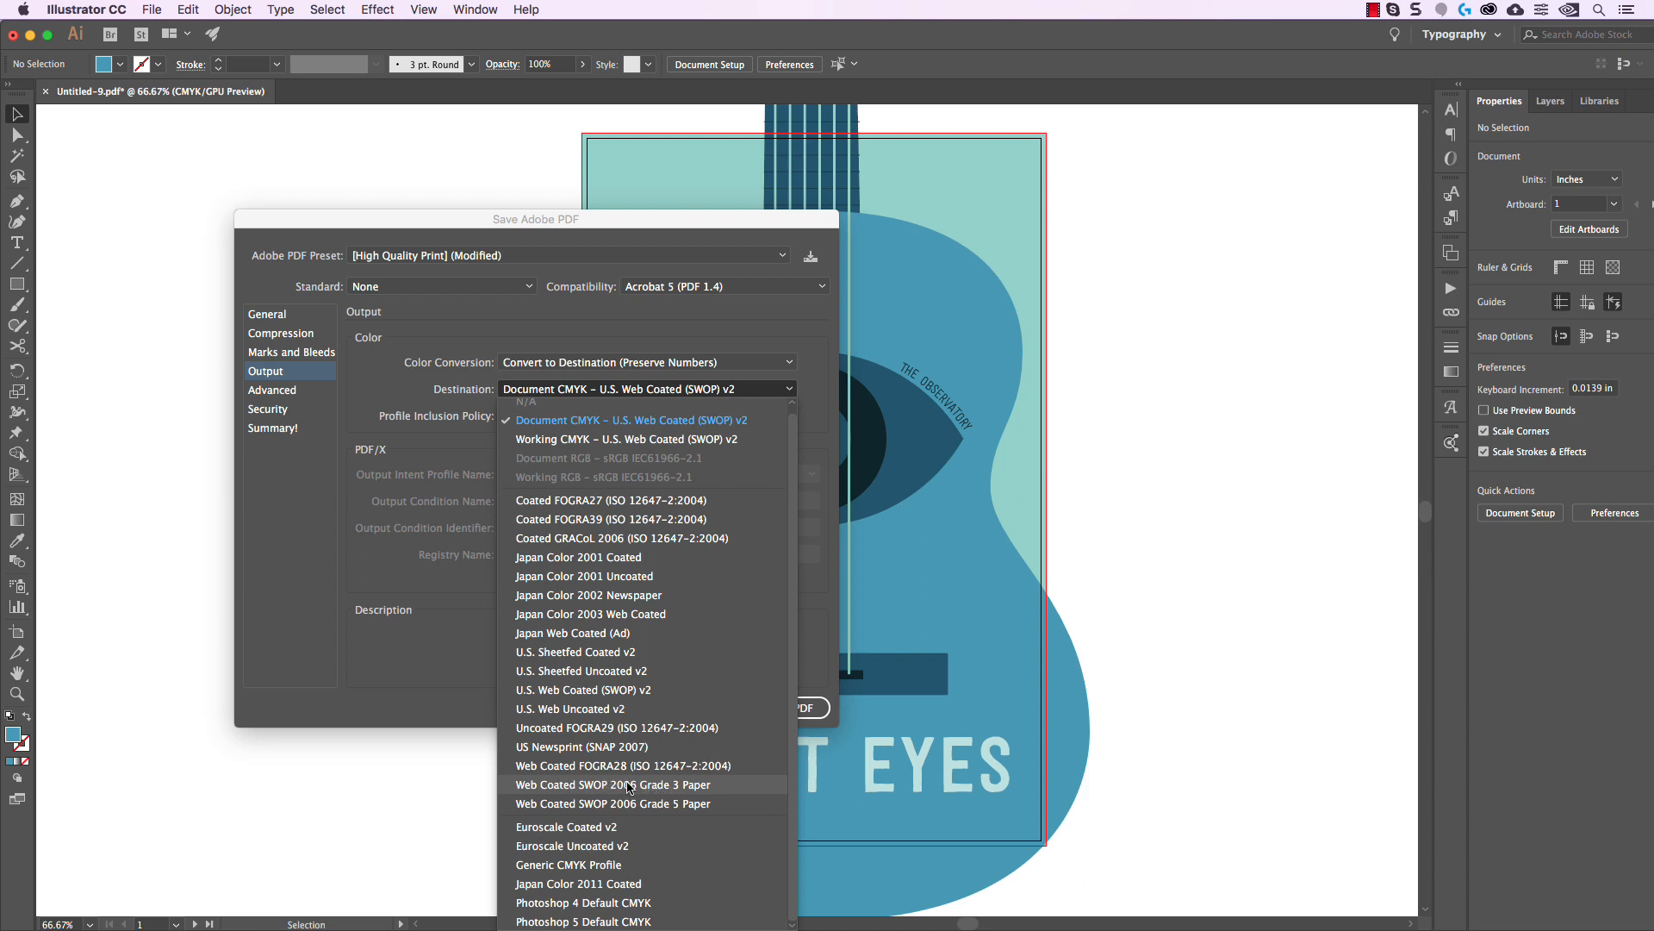
{"action": "left_click", "coordinate": [709, 330]}
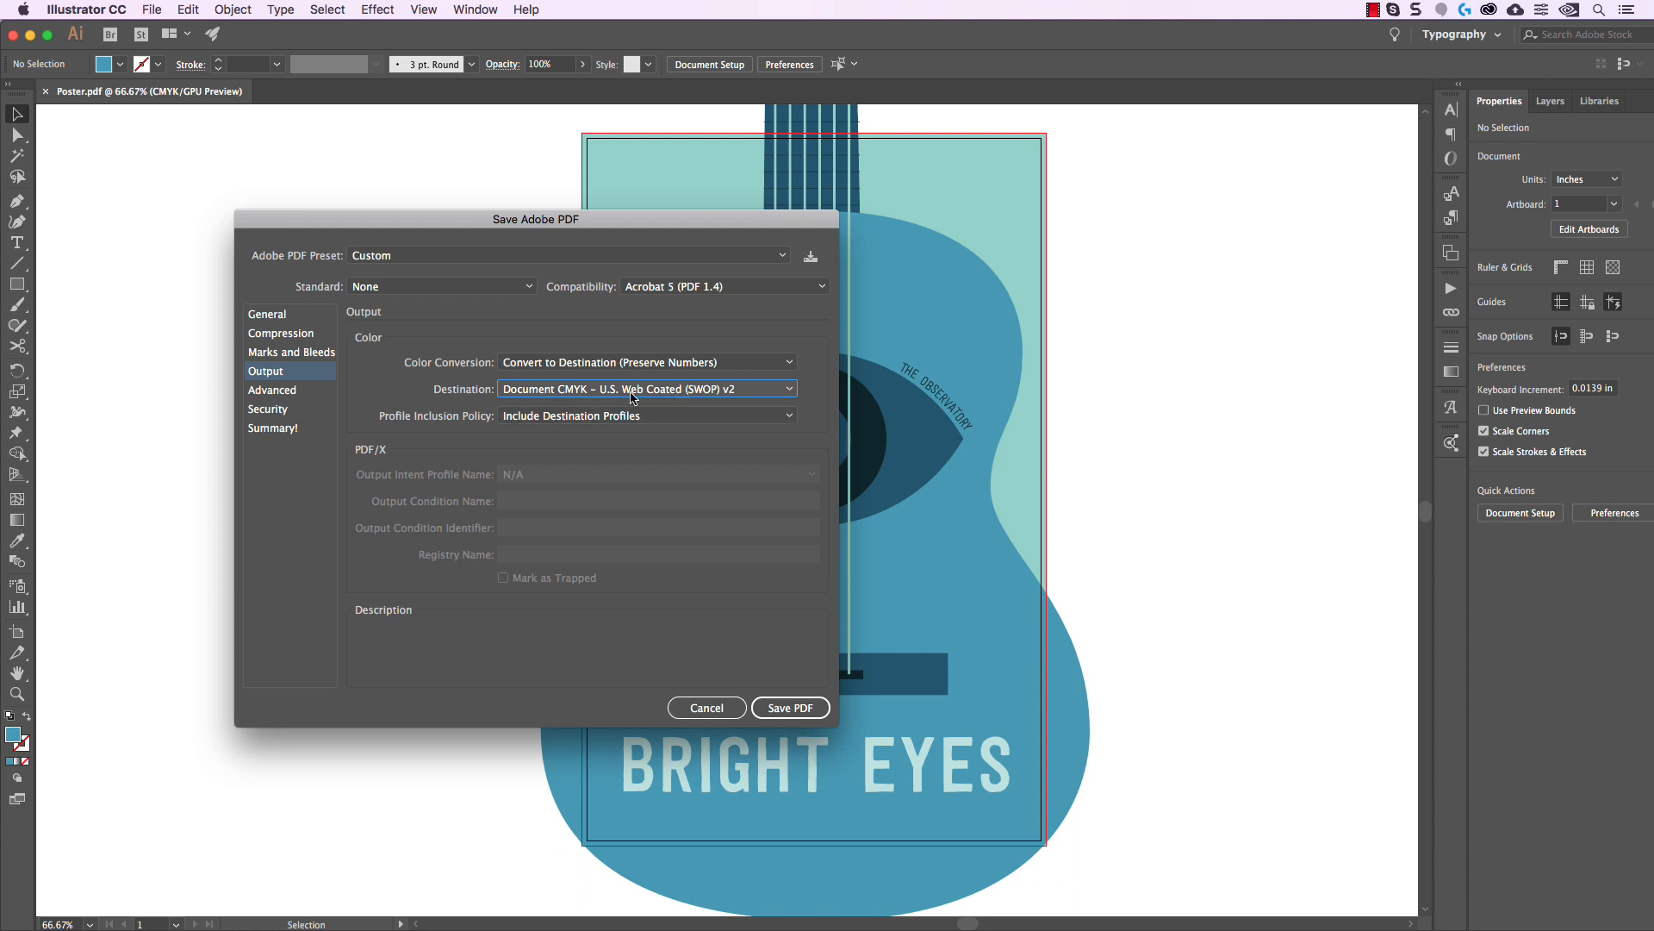
{"action": "left_click", "coordinate": [803, 710]}
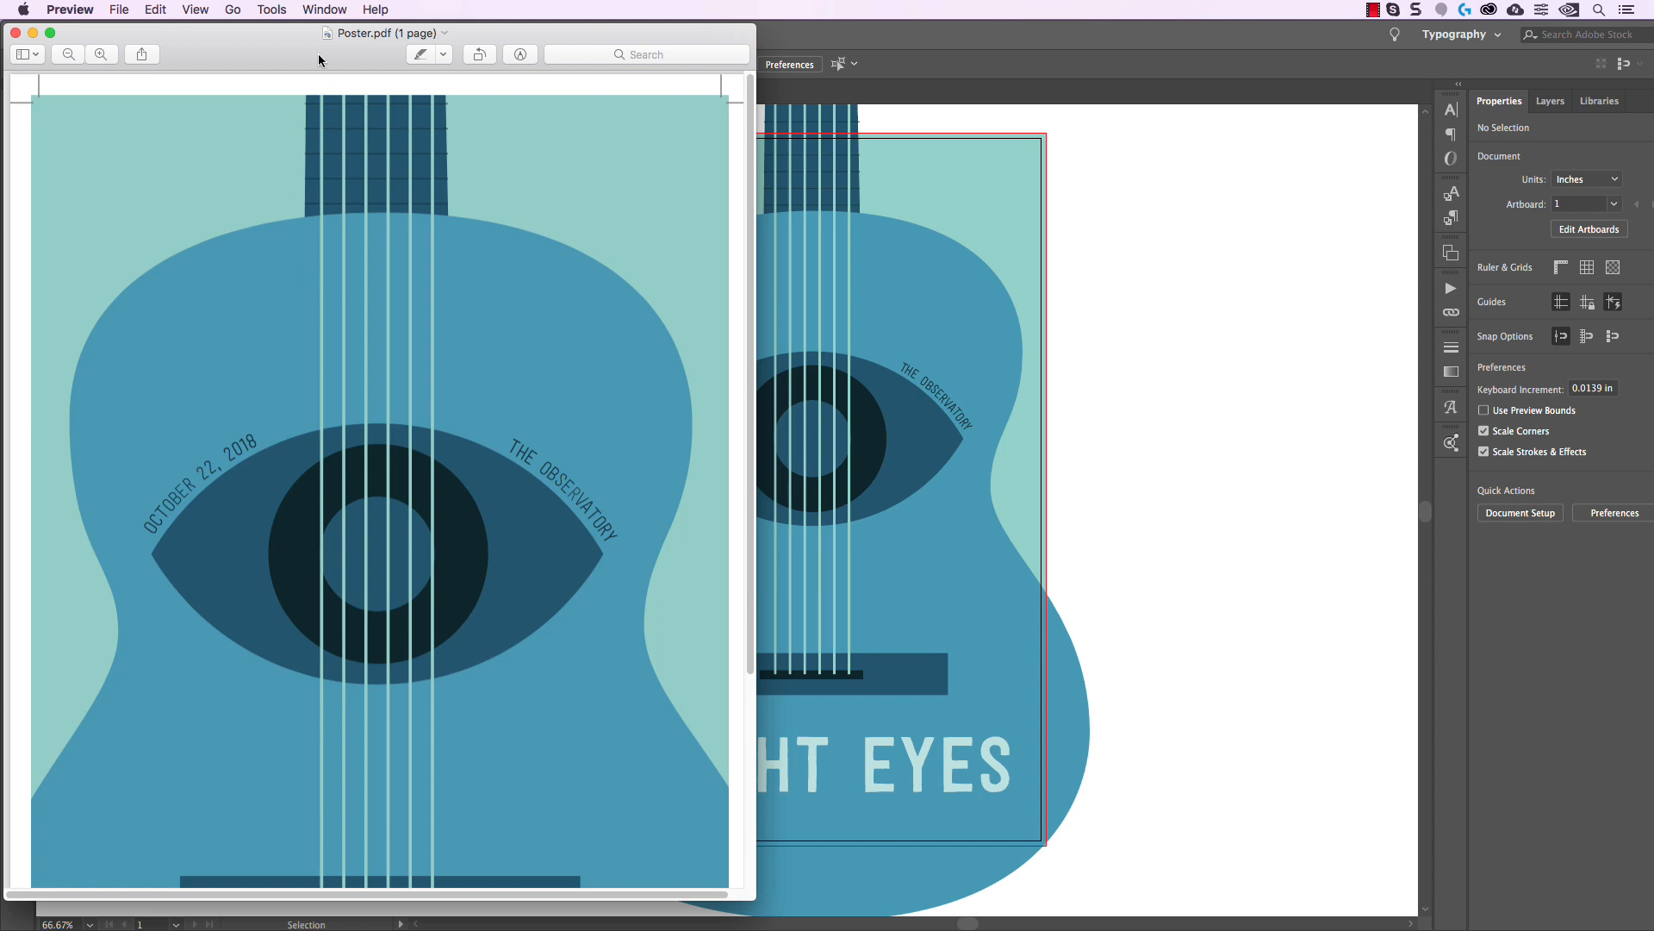
Inspect Poster.pdf in Preview, checking the trim marks and bleed around the full poster and closely at its lower-right corner.
{"action": "left_click_drag", "start_coordinate": [318, 61], "coordinate": [728, 57]}
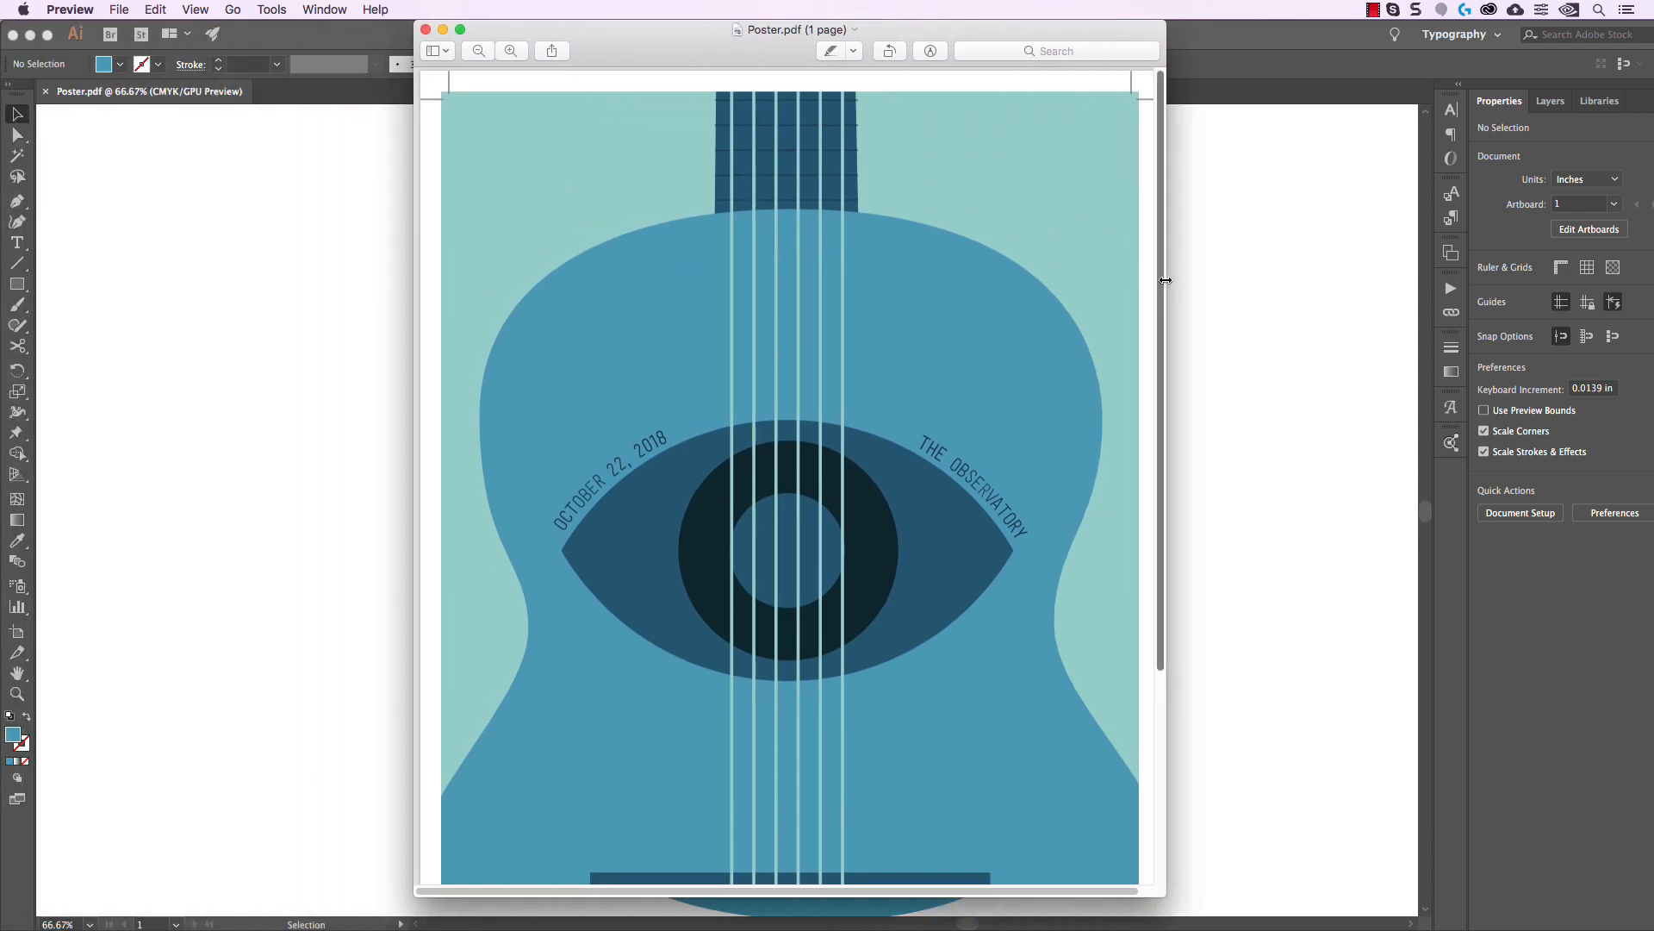
{"action": "left_click_drag", "start_coordinate": [1162, 284], "coordinate": [1295, 284]}
{"action": "left_click", "coordinate": [479, 50]}
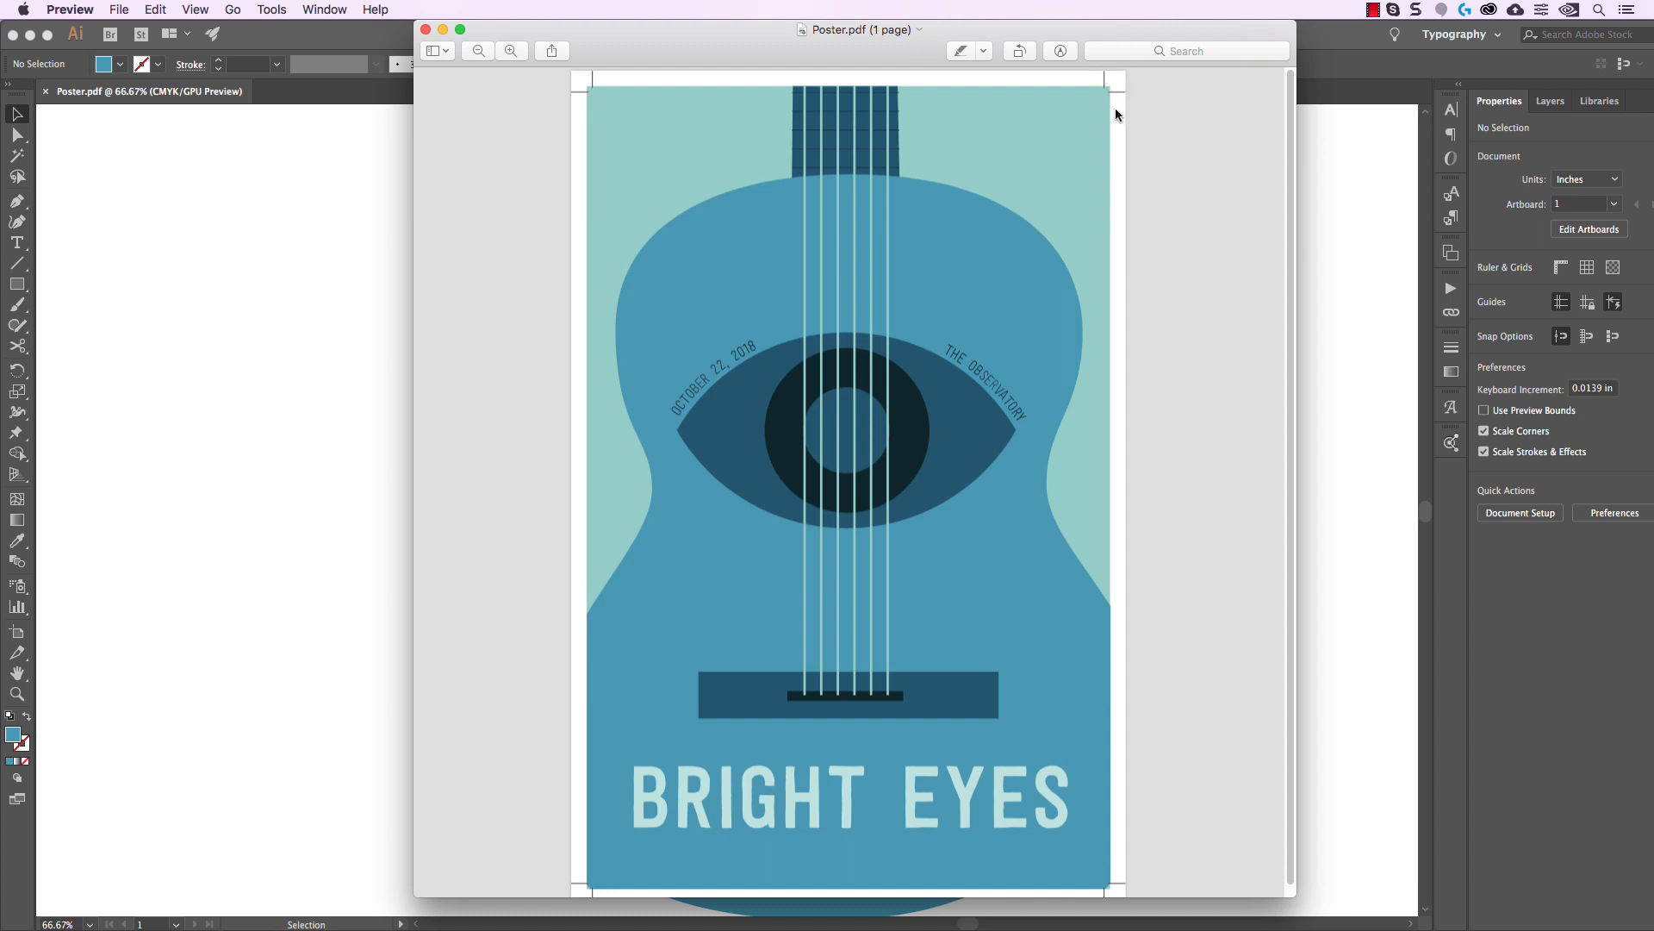
{"action": "left_click", "coordinate": [513, 51]}
{"action": "left_click", "coordinate": [517, 51]}
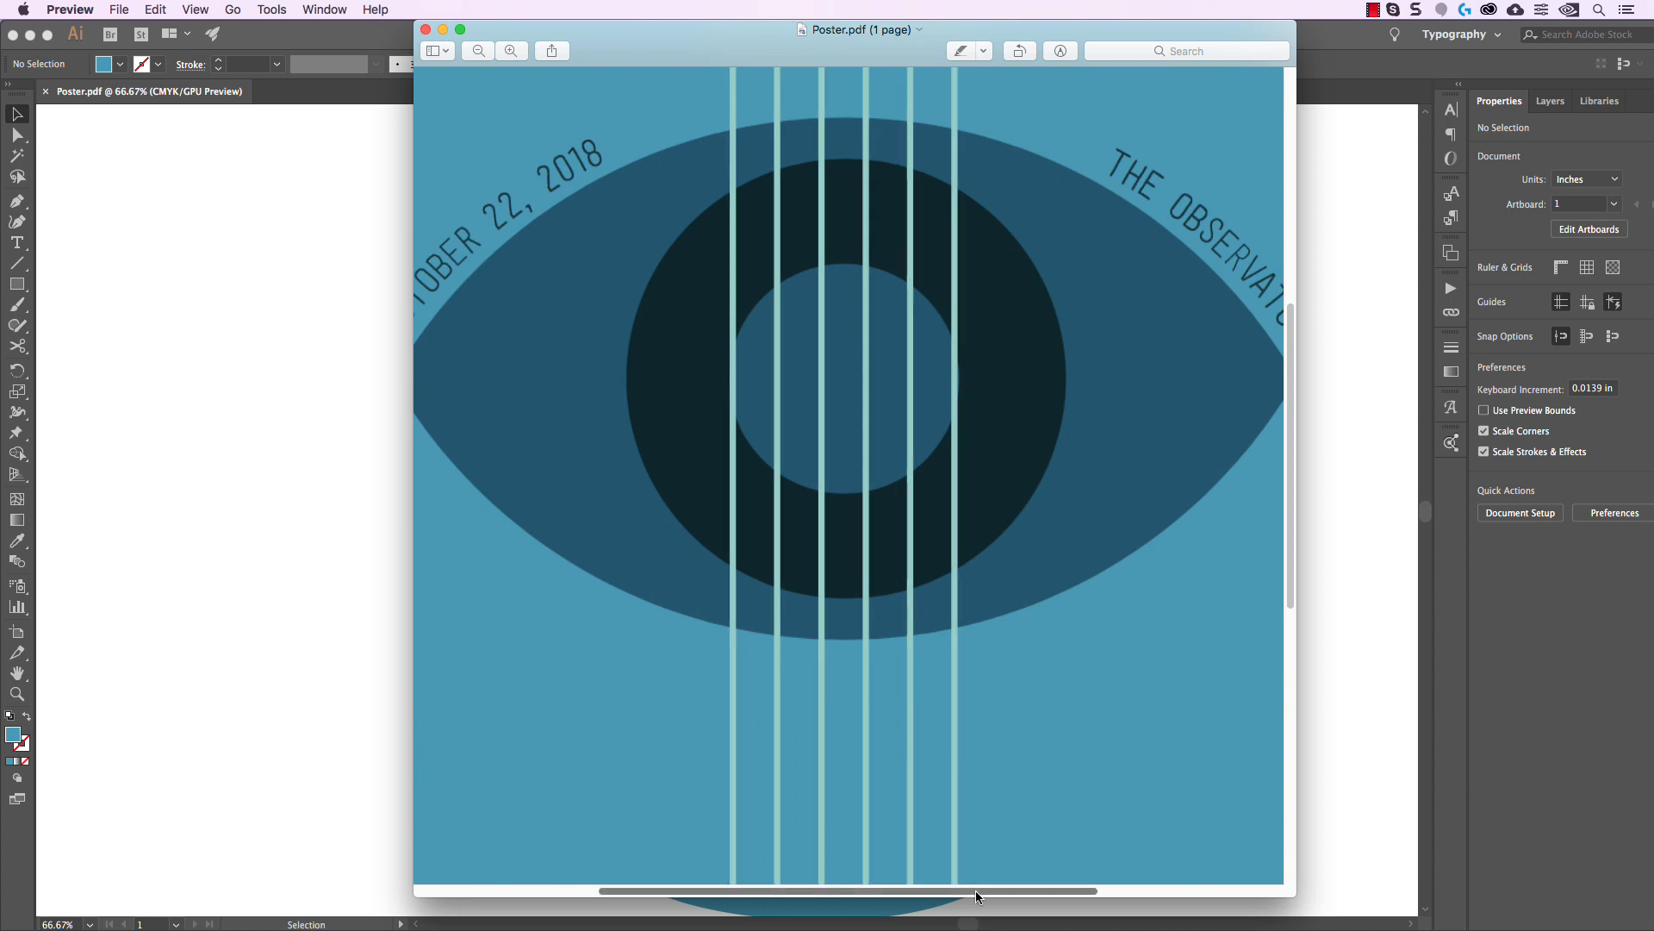
{"action": "left_click_drag", "start_coordinate": [975, 891], "coordinate": [1253, 881]}
{"action": "scroll", "coordinate": [1174, 804], "scroll_direction": "down", "scroll_amount": 2}
{"action": "scroll", "coordinate": [1174, 805], "scroll_direction": "down", "scroll_amount": 10}
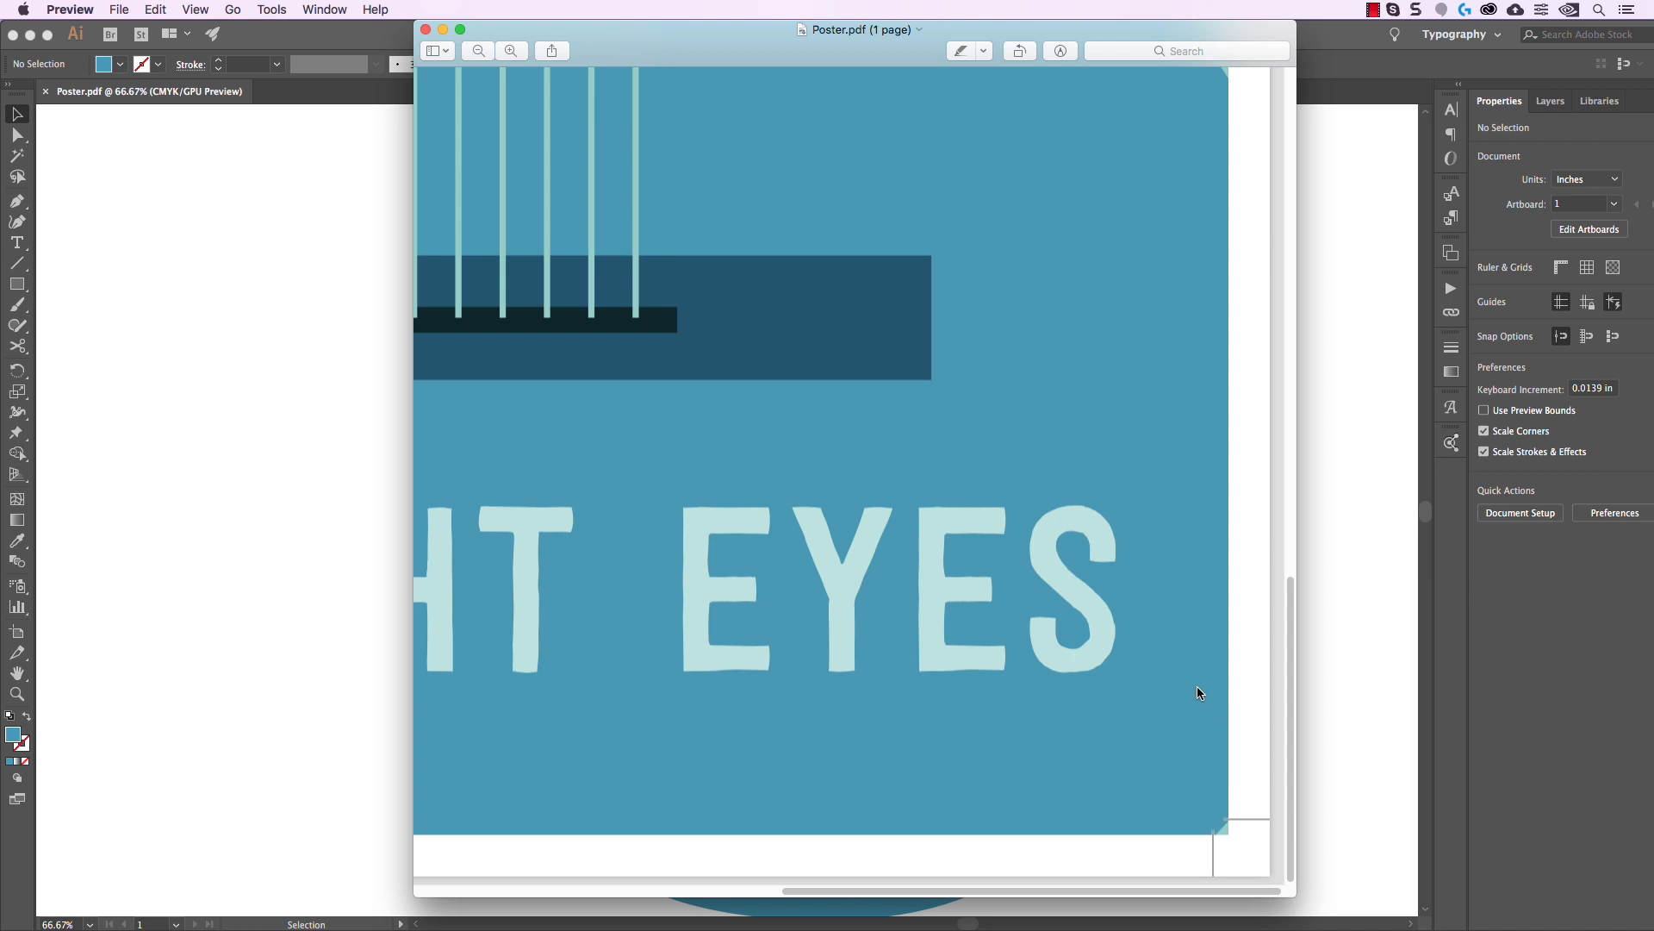
{"action": "left_click", "coordinate": [479, 51]}
{"action": "left_click", "coordinate": [479, 50]}
{"action": "left_click", "coordinate": [480, 51]}
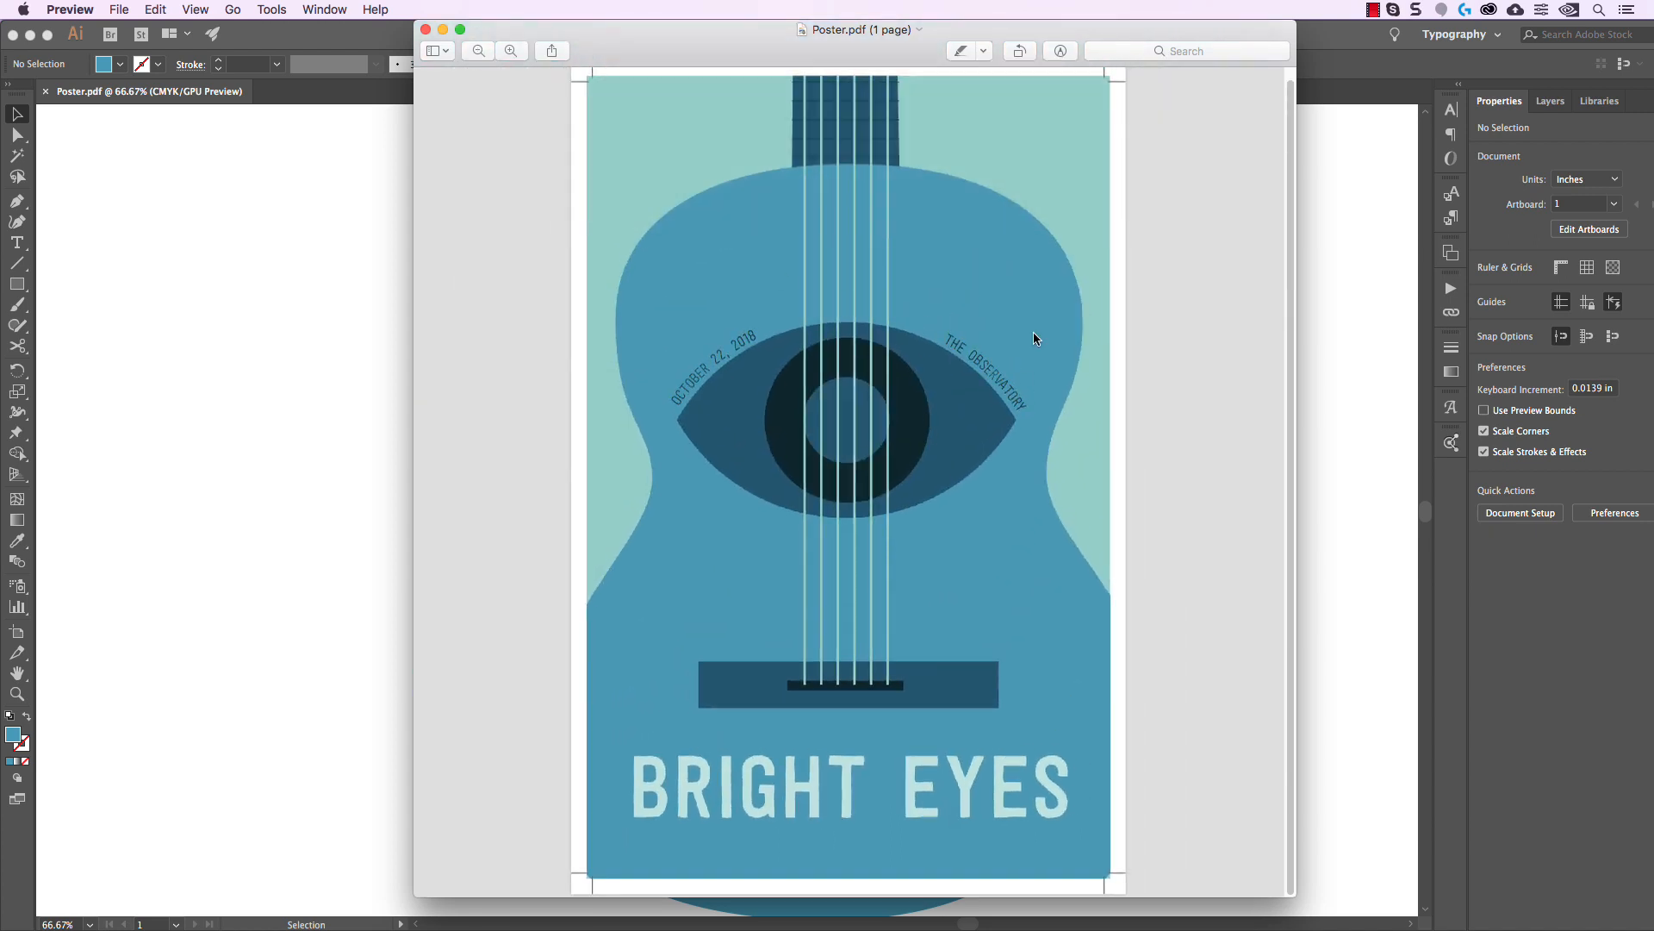